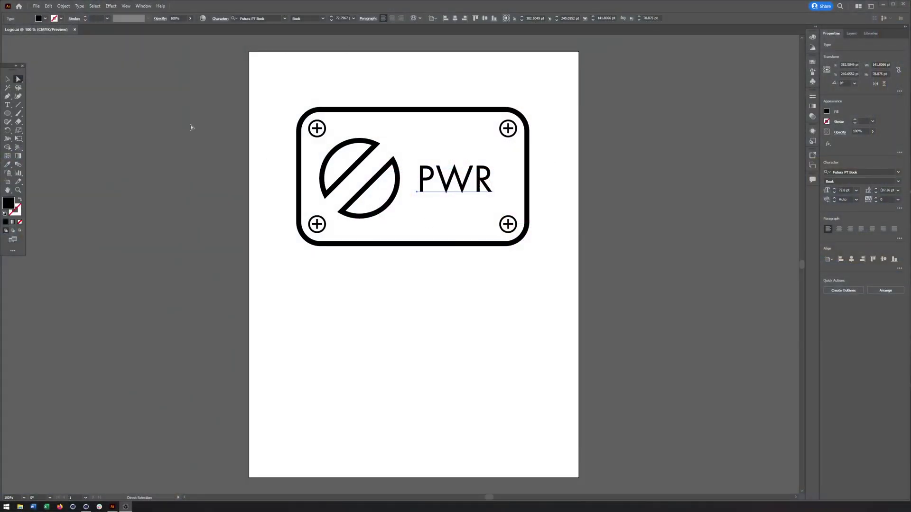
# - Switch to Cinema 4D and open Logo.ai with the Illustrator import scale at 1 centimeter
pyautogui.click(86, 507)
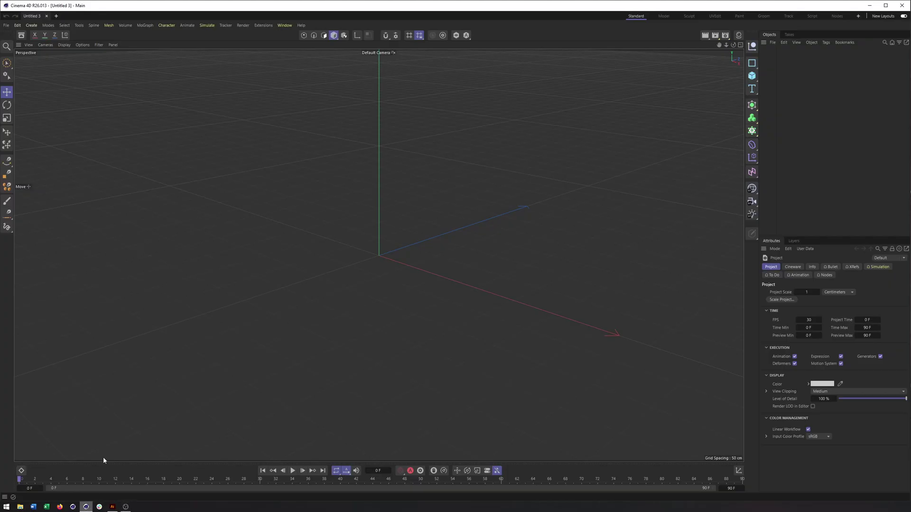
pyautogui.click(7, 25)
pyautogui.click(18, 55)
pyautogui.doubleClick(107, 63)
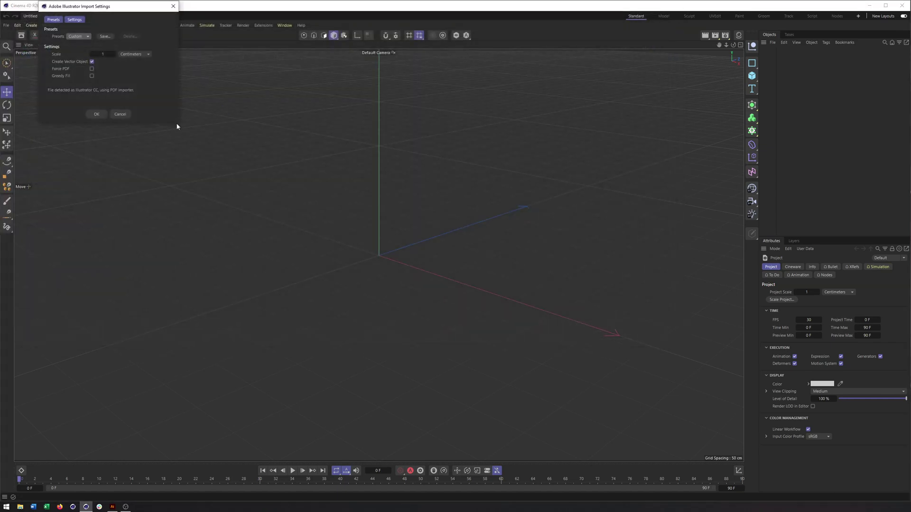
pyautogui.moveTo(102, 10); pyautogui.dragTo(404, 66)
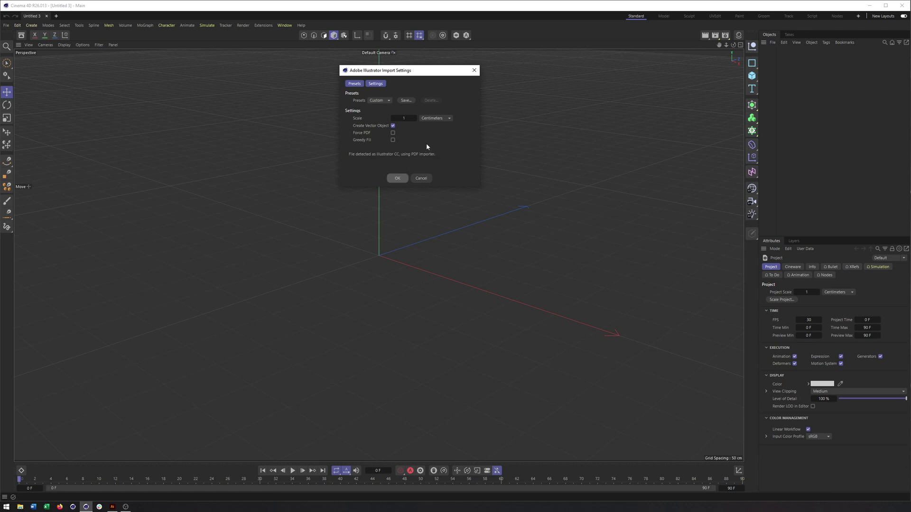
pyautogui.click(405, 118)
pyautogui.click(398, 180)
pyautogui.click(397, 180)
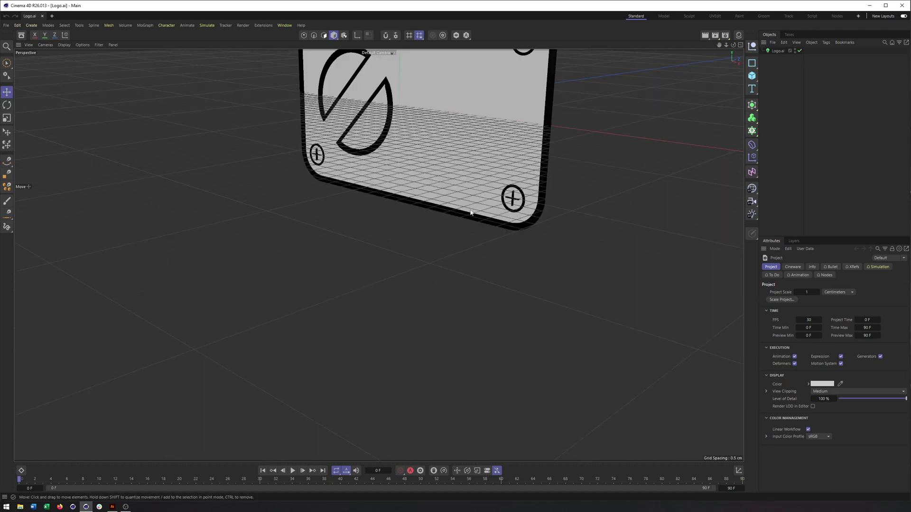
# - Select the imported logo object and examine its geometry and source file path
pyautogui.keyDown('alt'); pyautogui.moveTo(488, 177); pyautogui.dragTo(483, 279, button='middle'); pyautogui.keyUp('alt')
pyautogui.keyDown('alt'); pyautogui.moveTo(444, 218); pyautogui.dragTo(516, 215); pyautogui.keyUp('alt')
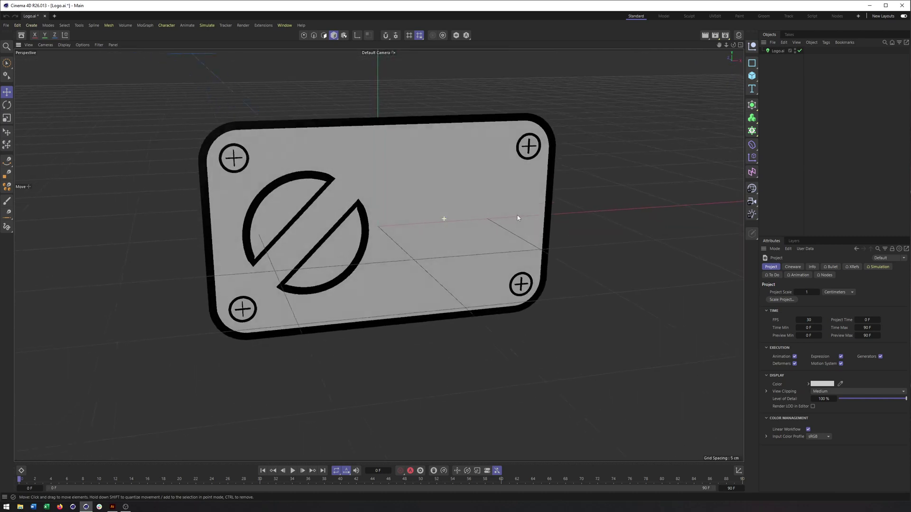
pyautogui.keyDown('alt'); pyautogui.moveTo(494, 218); pyautogui.dragTo(514, 211, button='middle'); pyautogui.keyUp('alt')
pyautogui.keyDown('alt'); pyautogui.moveTo(514, 213); pyautogui.dragTo(499, 210); pyautogui.keyUp('alt')
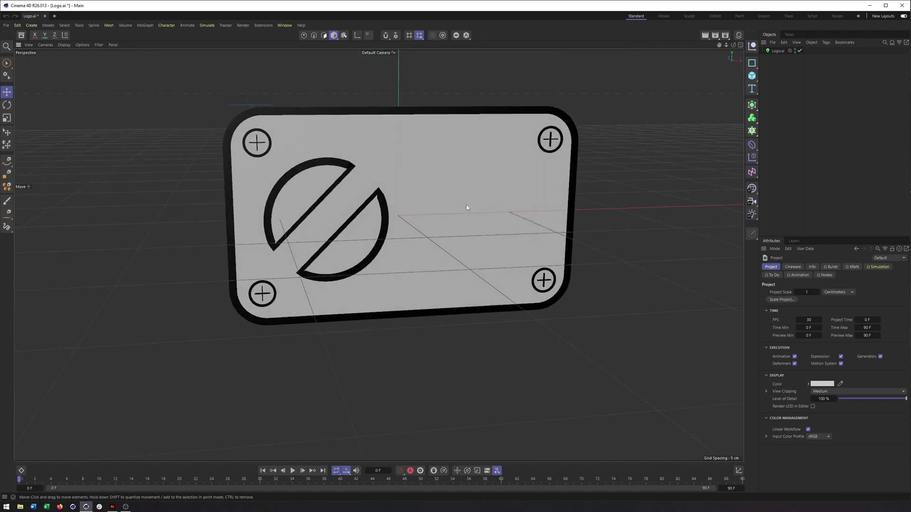
pyautogui.click(778, 50)
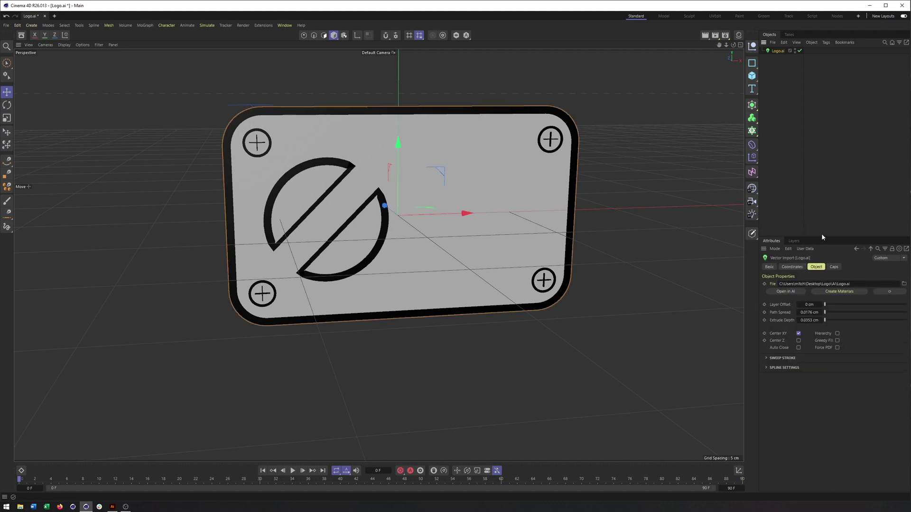
pyautogui.moveTo(858, 284); pyautogui.dragTo(755, 288)
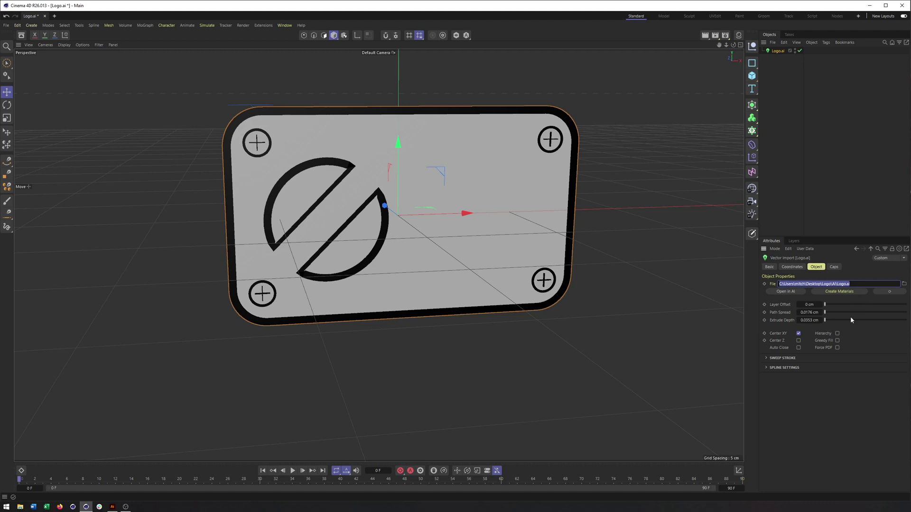
# - Switch to Illustrator, convert the PWR text to outlines and save Logo.ai
pyautogui.click(114, 508)
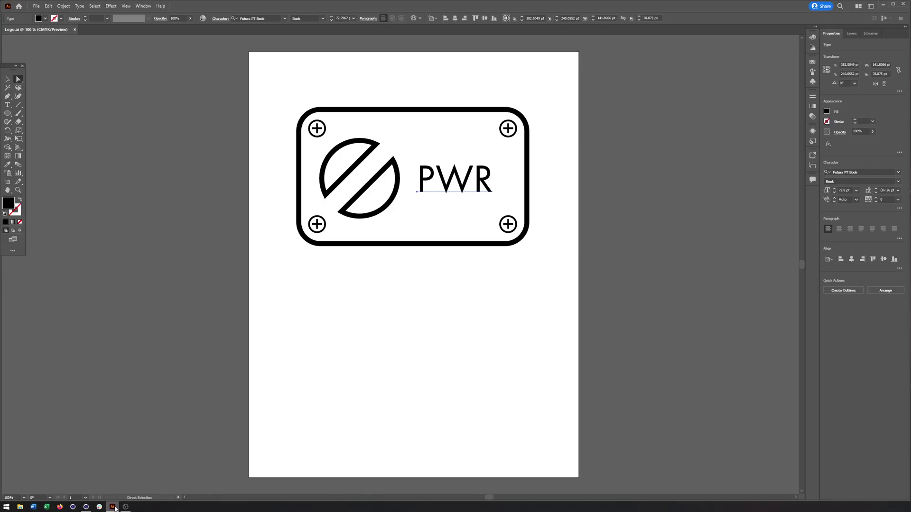
pyautogui.click(848, 291)
pyautogui.press('v')
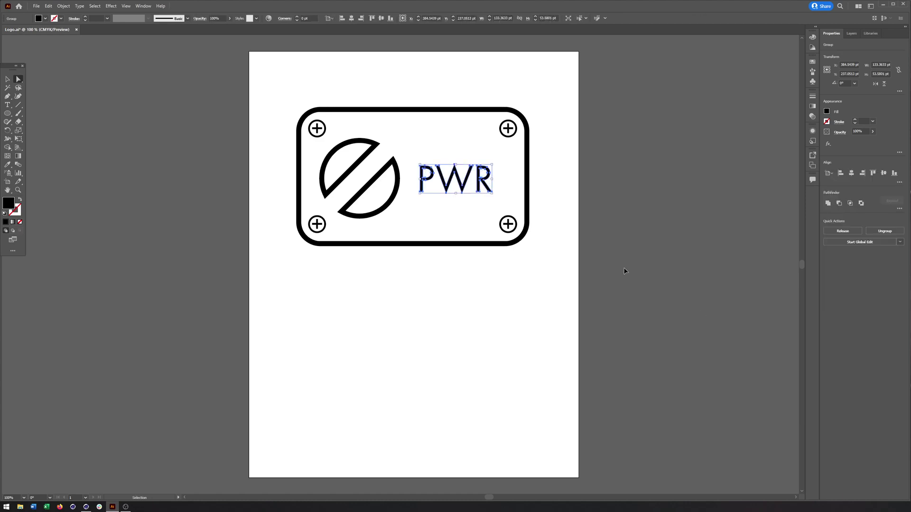
pyautogui.hotkey('ctrl', 's')
pyautogui.press('a')
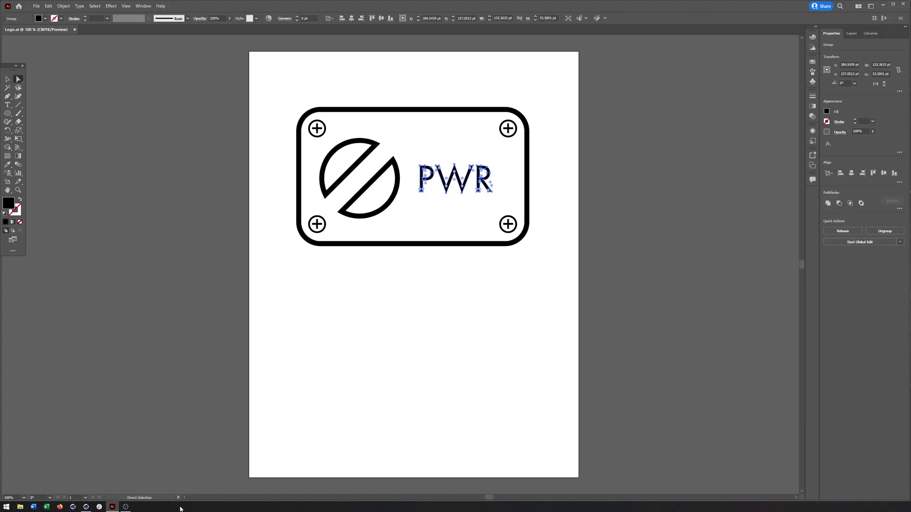
# - Switch to Cinema 4D and reload the logo's vector import from its source file
pyautogui.click(86, 507)
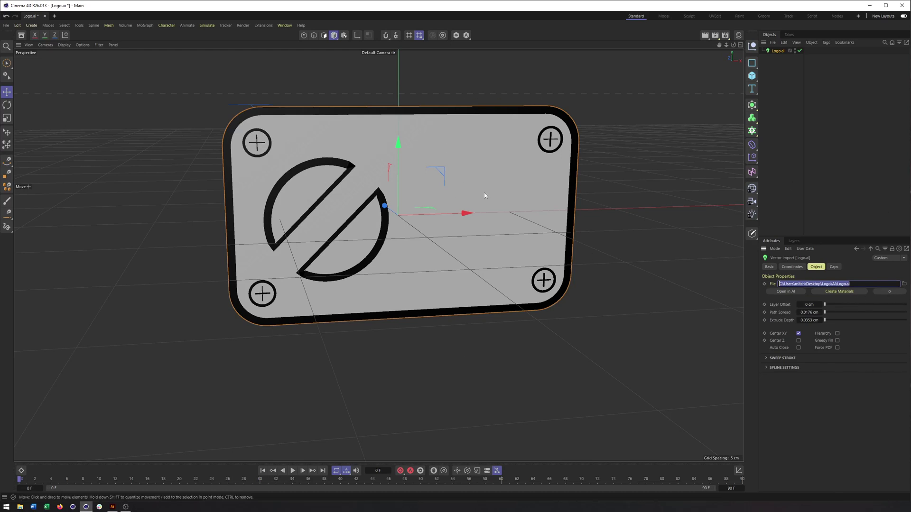
pyautogui.keyDown('alt'); pyautogui.moveTo(525, 227); pyautogui.dragTo(518, 235, button='middle'); pyautogui.keyUp('alt')
pyautogui.keyDown('alt'); pyautogui.moveTo(518, 234); pyautogui.dragTo(511, 228); pyautogui.keyUp('alt')
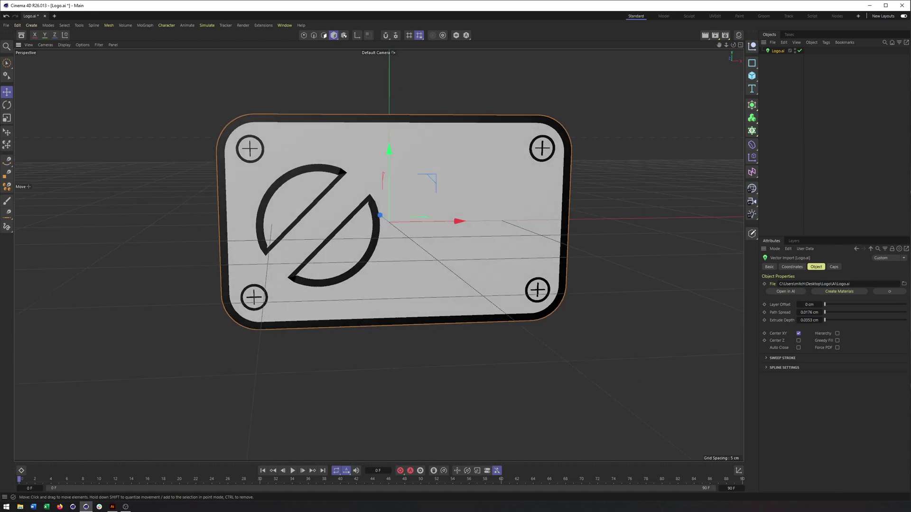
pyautogui.click(890, 292)
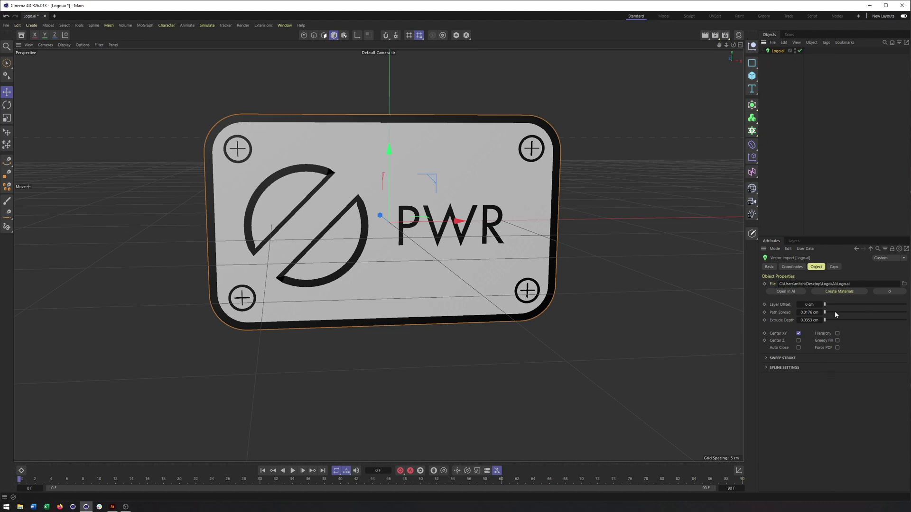
# - Set the logo's path spread to 0 cm and its extrude depth to 2 cm
pyautogui.moveTo(828, 305); pyautogui.dragTo(823, 305)
pyautogui.keyDown('alt'); pyautogui.moveTo(481, 256); pyautogui.dragTo(522, 259); pyautogui.keyUp('alt')
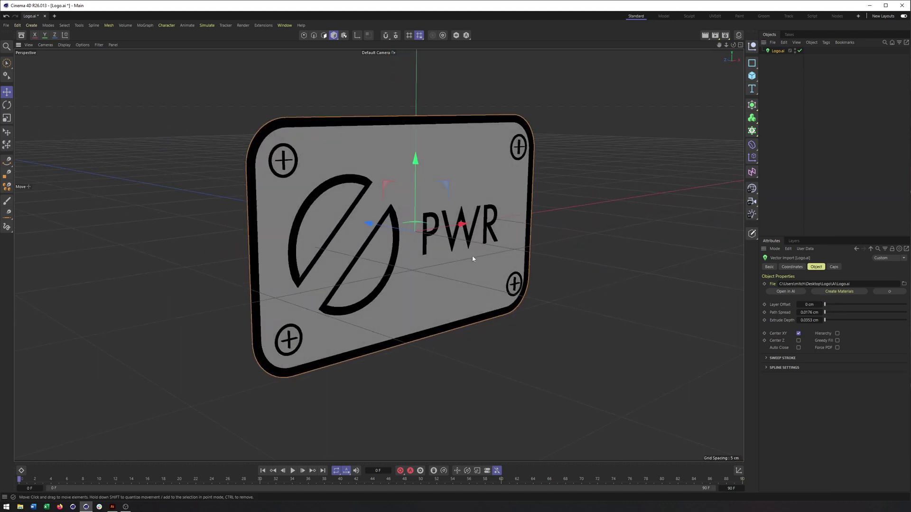
pyautogui.moveTo(824, 314)
pyautogui.mouseDown()
pyautogui.moveTo(854, 321)
pyautogui.moveTo(825, 320)
pyautogui.mouseUp()
pyautogui.keyDown('alt'); pyautogui.moveTo(459, 261); pyautogui.dragTo(502, 271); pyautogui.keyUp('alt')
pyautogui.keyDown('alt'); pyautogui.moveTo(399, 185); pyautogui.dragTo(471, 283); pyautogui.keyUp('alt')
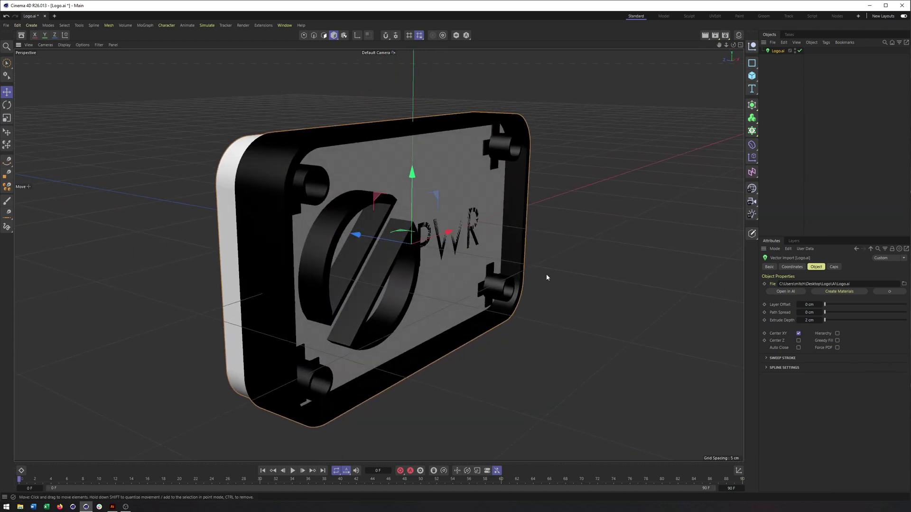
pyautogui.keyDown('alt'); pyautogui.moveTo(546, 274); pyautogui.dragTo(475, 261); pyautogui.keyUp('alt')
# - Set the logo's extrude depth to 1 cm and inspect the extruded artwork
pyautogui.click(824, 320)
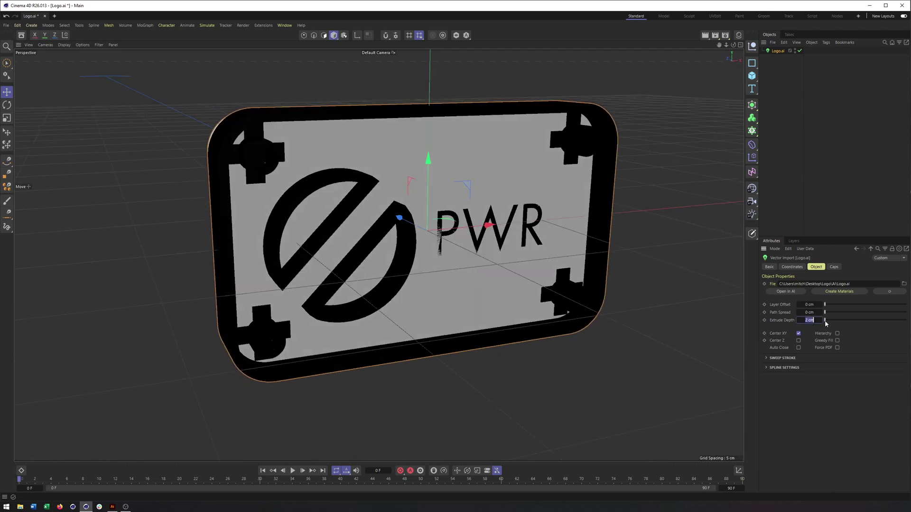
pyautogui.write('1')
pyautogui.press('Return')
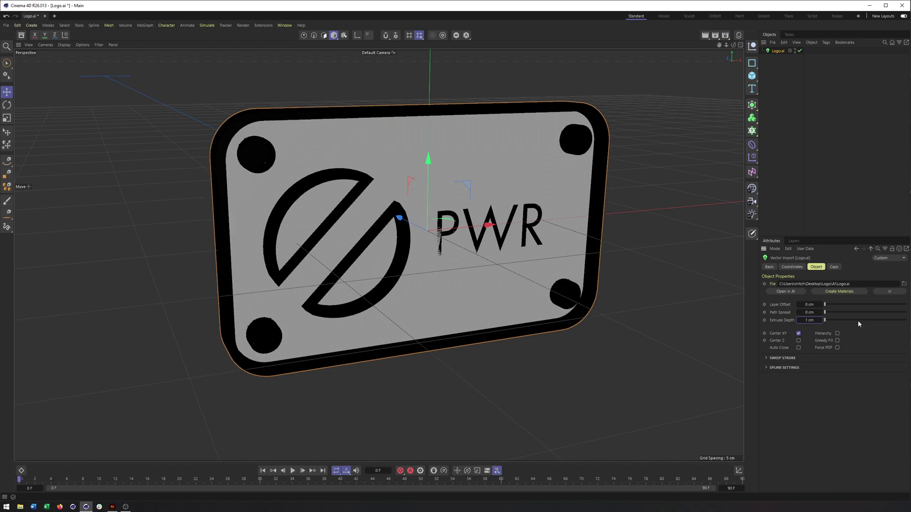
pyautogui.keyDown('alt'); pyautogui.moveTo(412, 250); pyautogui.dragTo(394, 238); pyautogui.keyUp('alt')
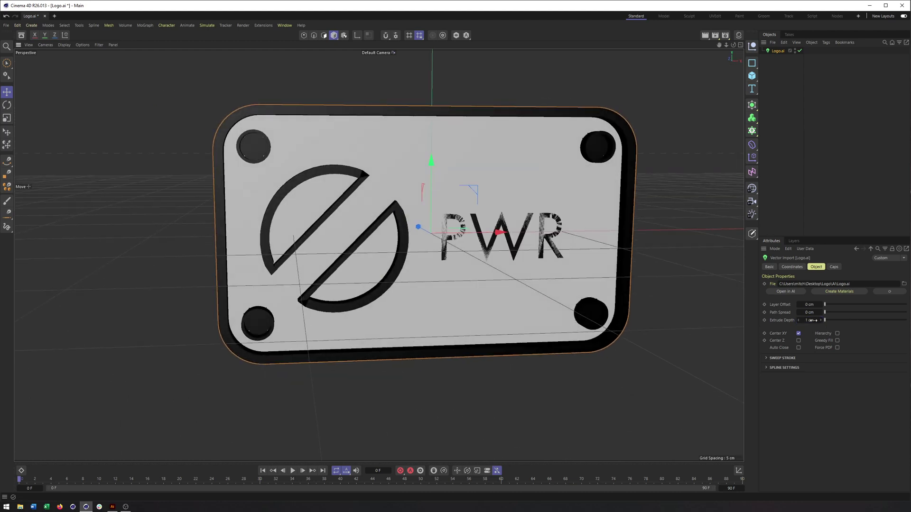
# - Reset the logo's extrude depth to 0.0353 cm and enable its Hierarchy option
pyautogui.moveTo(821, 321); pyautogui.dragTo(836, 329)
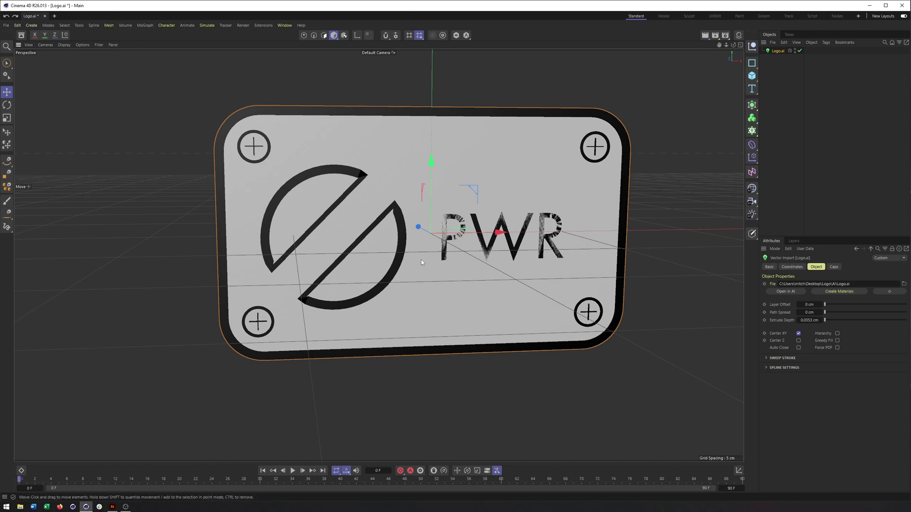
pyautogui.keyDown('alt'); pyautogui.moveTo(421, 262); pyautogui.dragTo(595, 312); pyautogui.keyUp('alt')
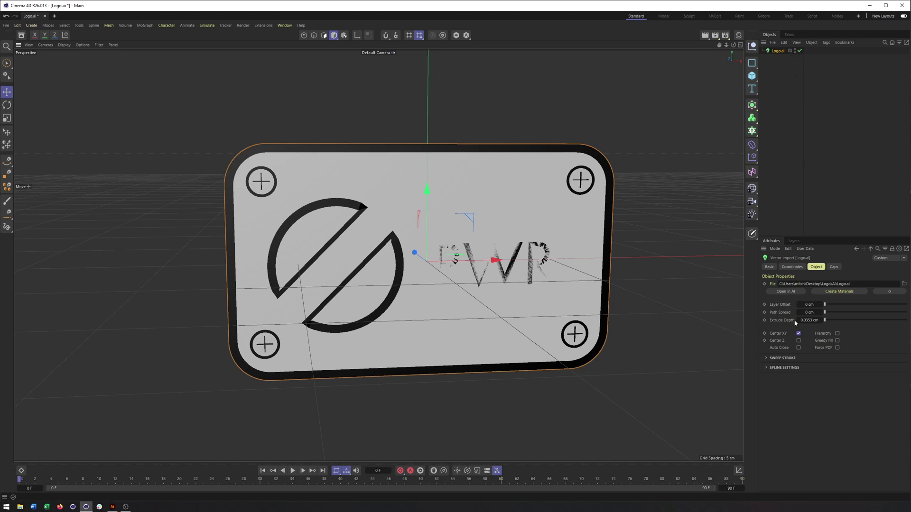
pyautogui.click(837, 334)
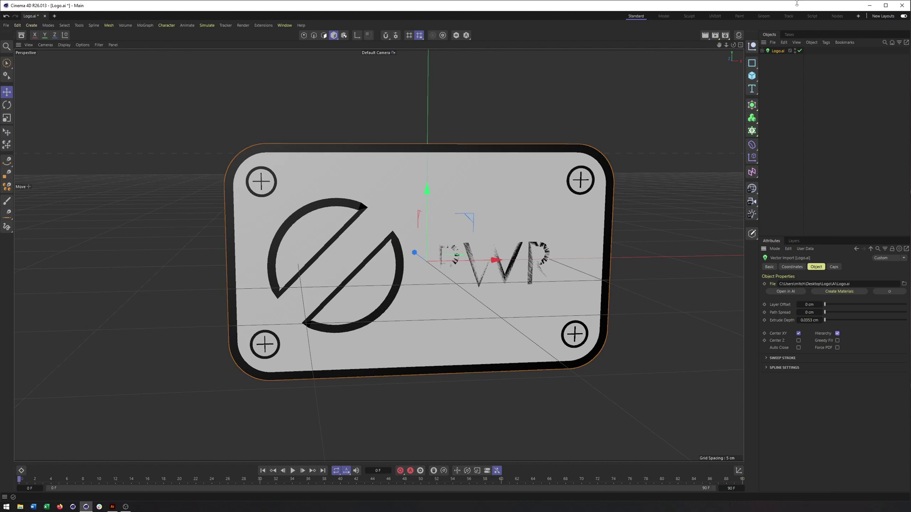
# - Expand the logo's hierarchy down to Layer 1 and examine which artwork its Stroke and Fill objects represent
pyautogui.click(762, 51)
pyautogui.click(766, 57)
pyautogui.click(770, 65)
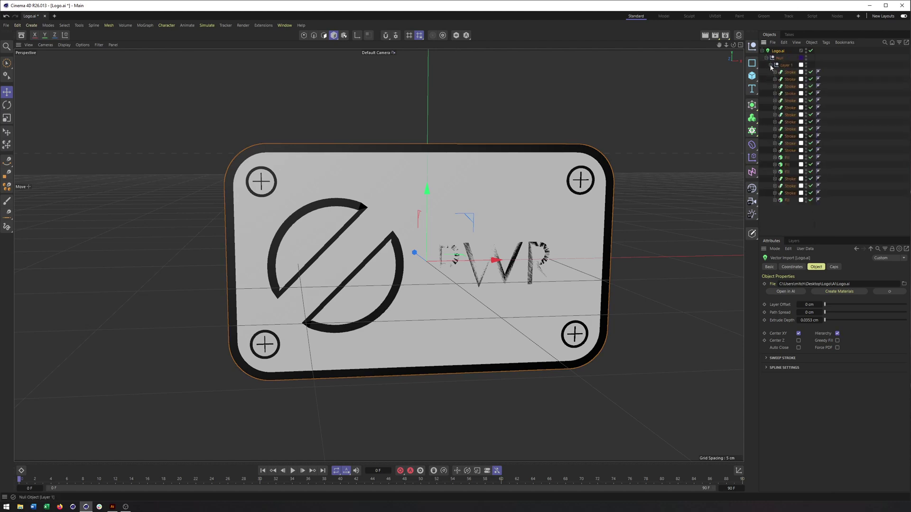
pyautogui.click(789, 72)
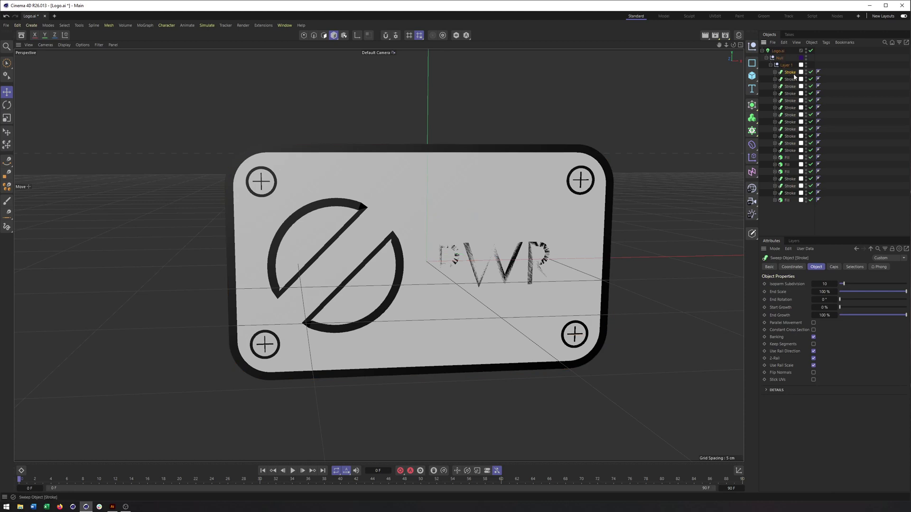
pyautogui.click(774, 150)
pyautogui.click(772, 150)
pyautogui.click(786, 158)
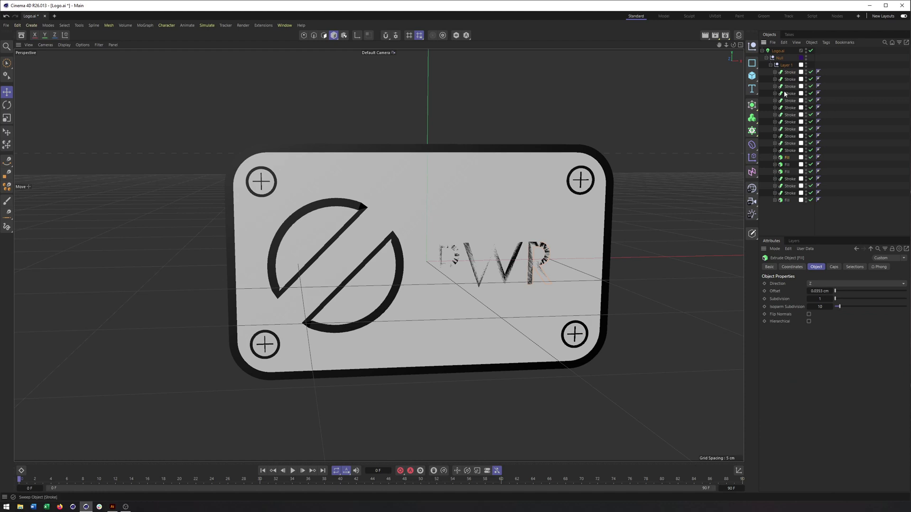
pyautogui.click(786, 74)
pyautogui.keyDown('shift'); pyautogui.click(788, 150); pyautogui.keyUp('shift')
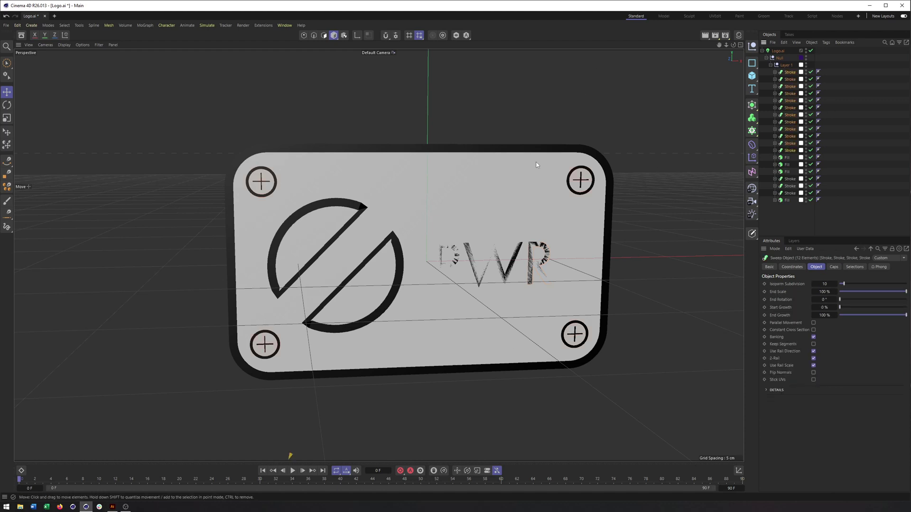
# - Switch to Illustrator, examine the upper-left screw's circle path, and return to Cinema 4D
pyautogui.click(115, 506)
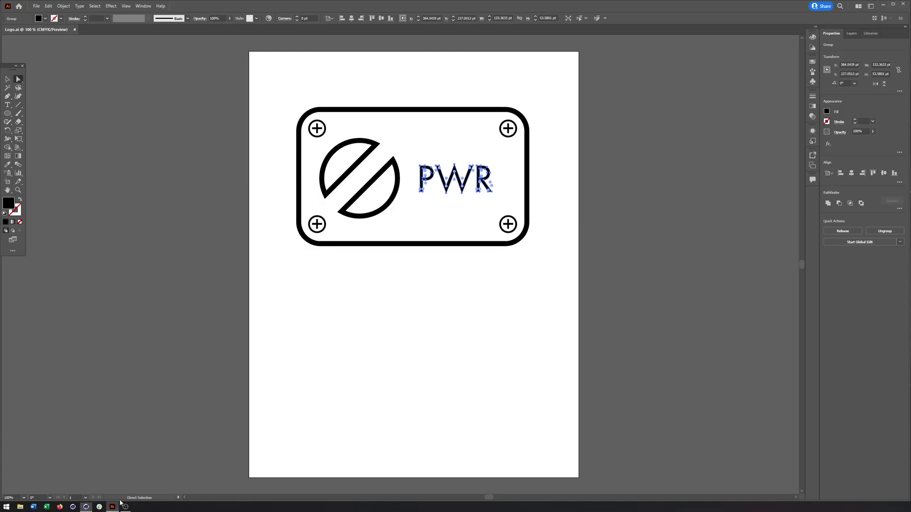
pyautogui.click(312, 134)
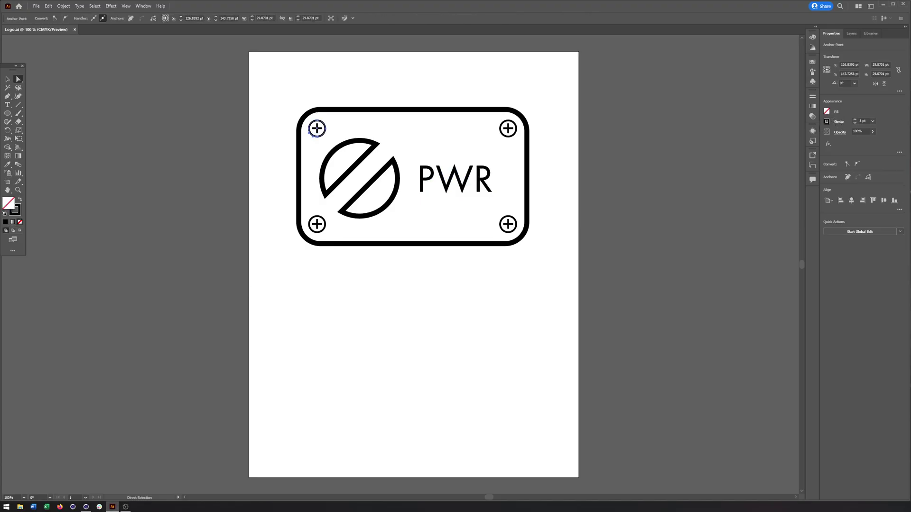
pyautogui.click(86, 507)
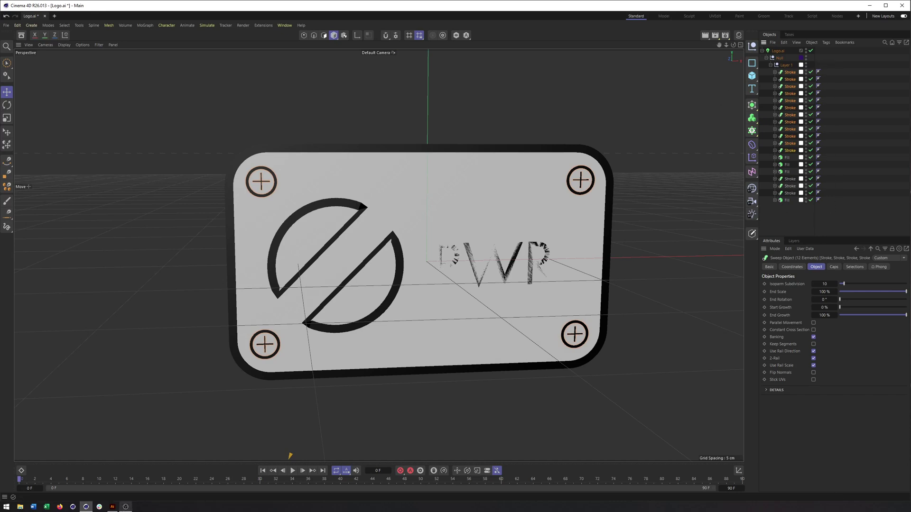
# - Switch to Illustrator, create a layer named pwr and move the outlined PWR group into it
pyautogui.click(112, 507)
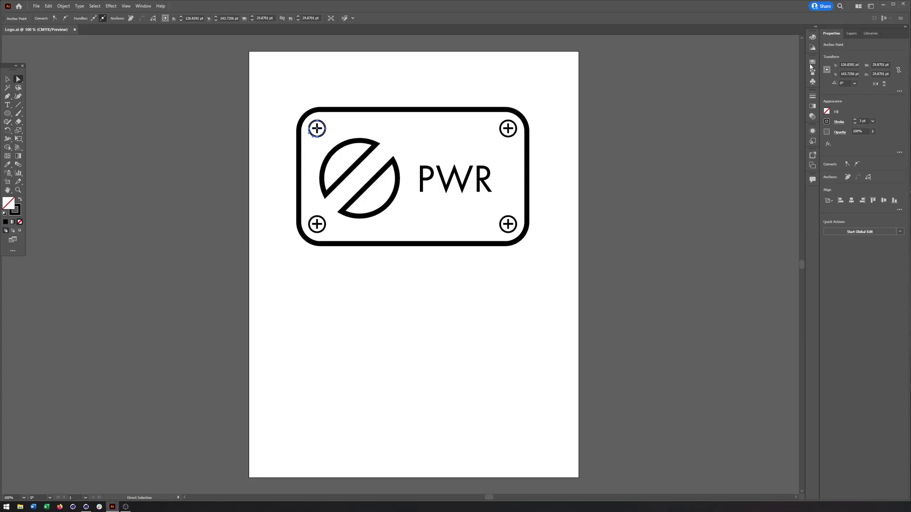
pyautogui.click(851, 33)
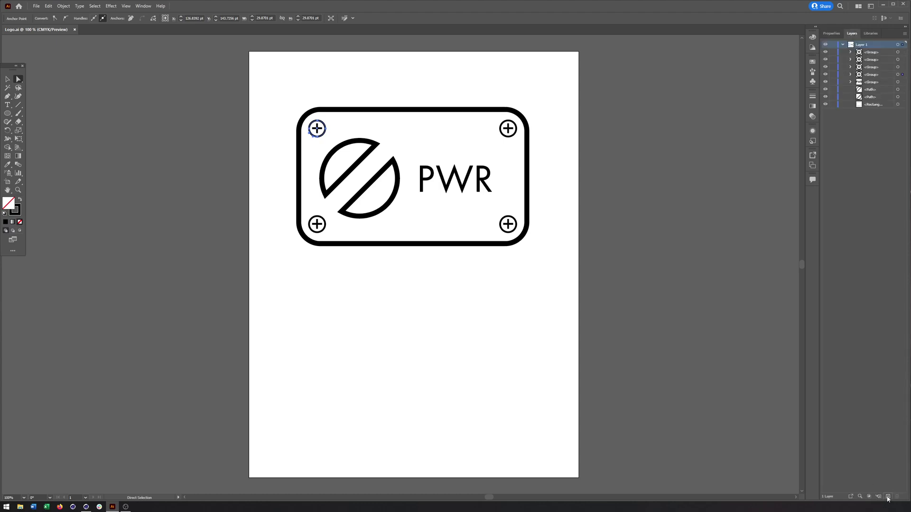
pyautogui.click(888, 497)
pyautogui.doubleClick(861, 44)
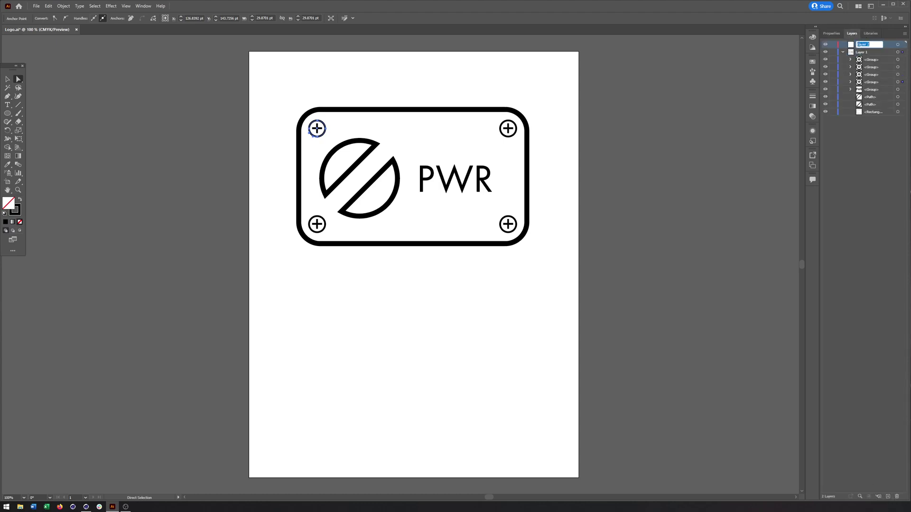
pyautogui.write('pwr')
pyautogui.press('Return')
pyautogui.moveTo(871, 90); pyautogui.dragTo(865, 52)
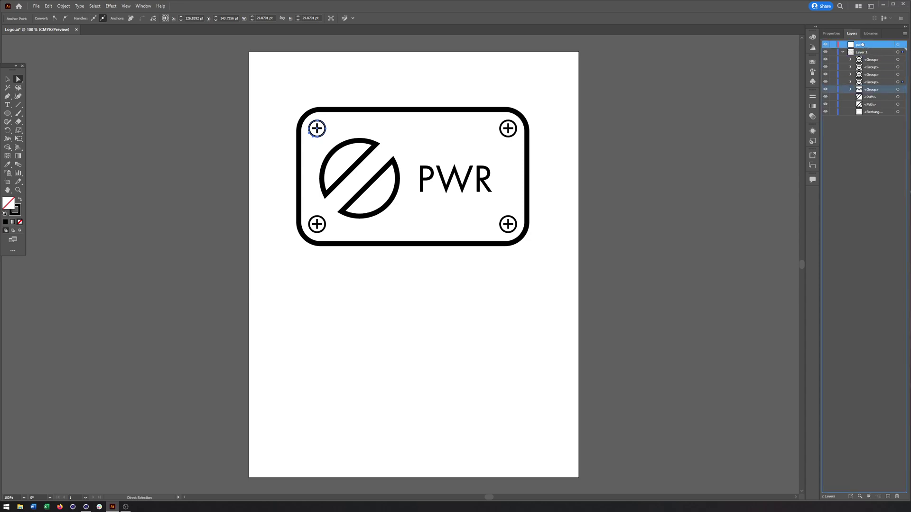
# - Create a layer named SCREWS and move the four screw groups from Layer 1 into it
pyautogui.click(887, 497)
pyautogui.doubleClick(865, 54)
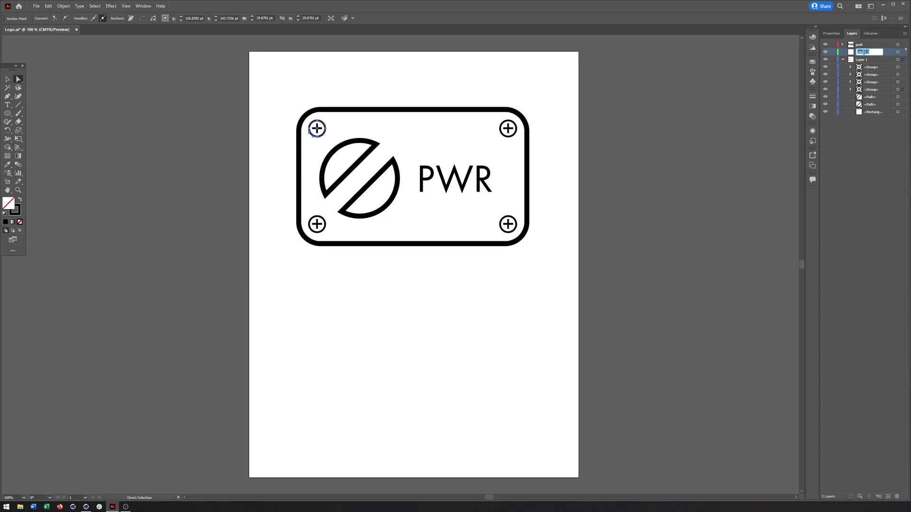
pyautogui.write('SCRW')
pyautogui.write('EWS')
pyautogui.press('Return')
pyautogui.click(870, 67)
pyautogui.keyDown('shift'); pyautogui.click(868, 89); pyautogui.keyUp('shift')
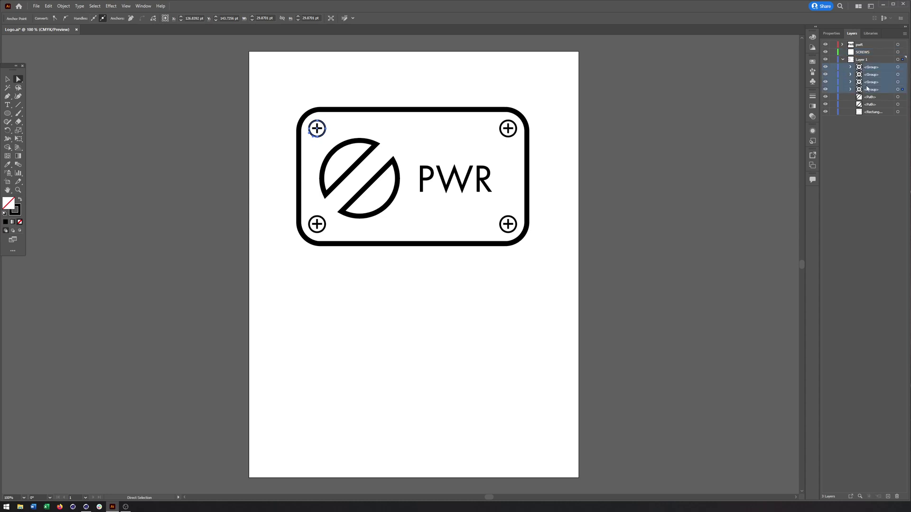
pyautogui.moveTo(866, 74); pyautogui.dragTo(861, 52)
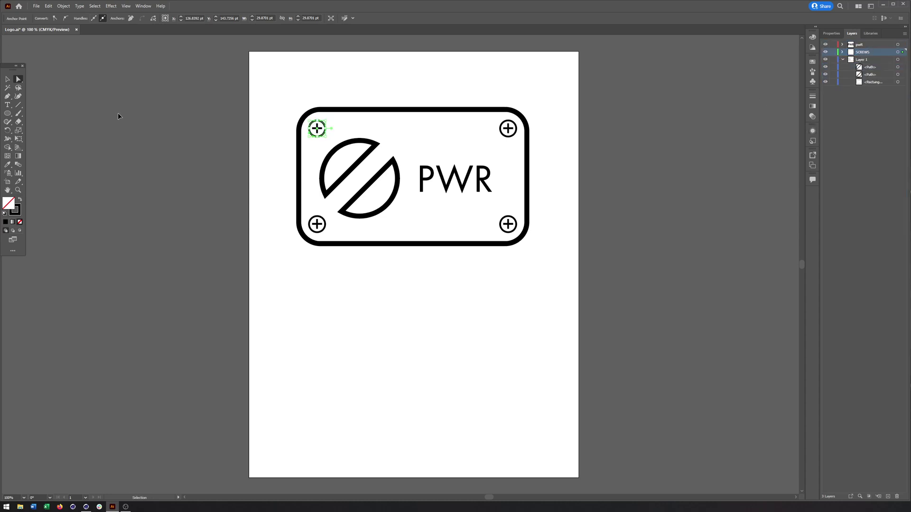
# - Save the Illustrator file, switch to Cinema 4D and reload the Logo.ai vector import
pyautogui.hotkey('ctrl', 's')
pyautogui.click(85, 507)
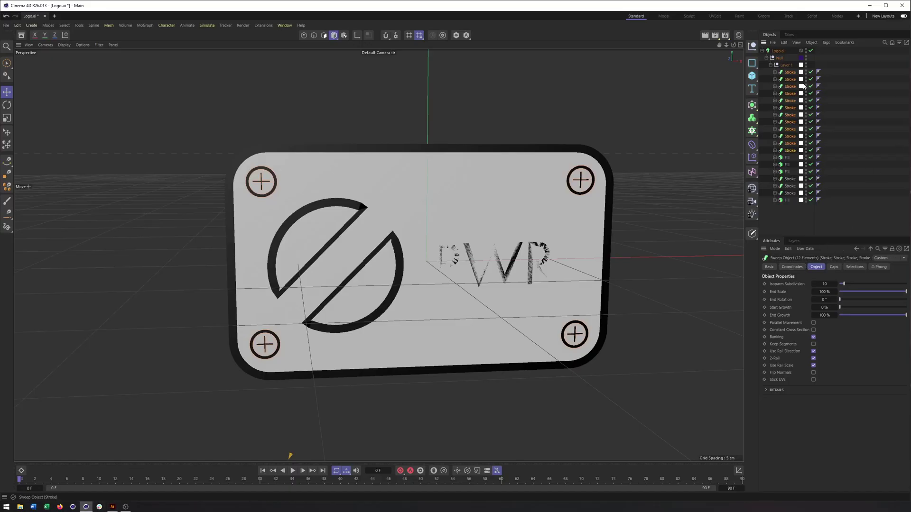
pyautogui.click(776, 51)
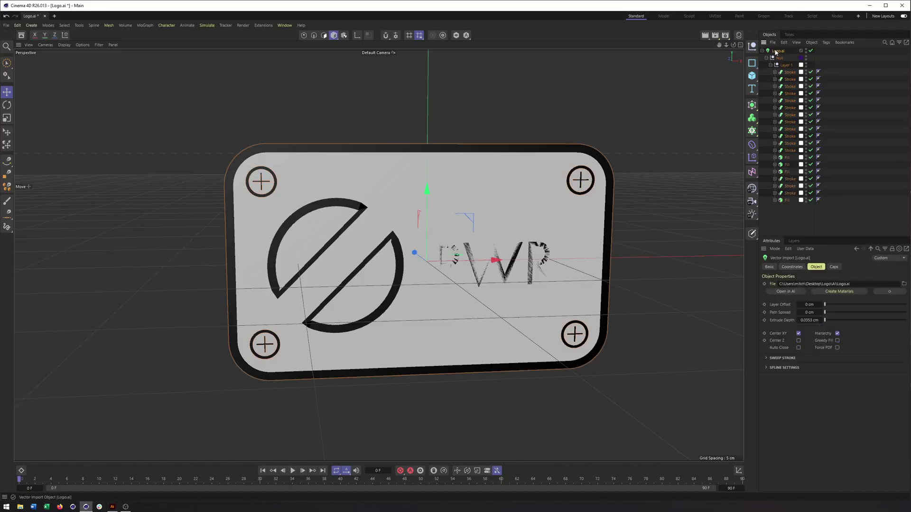
pyautogui.click(895, 291)
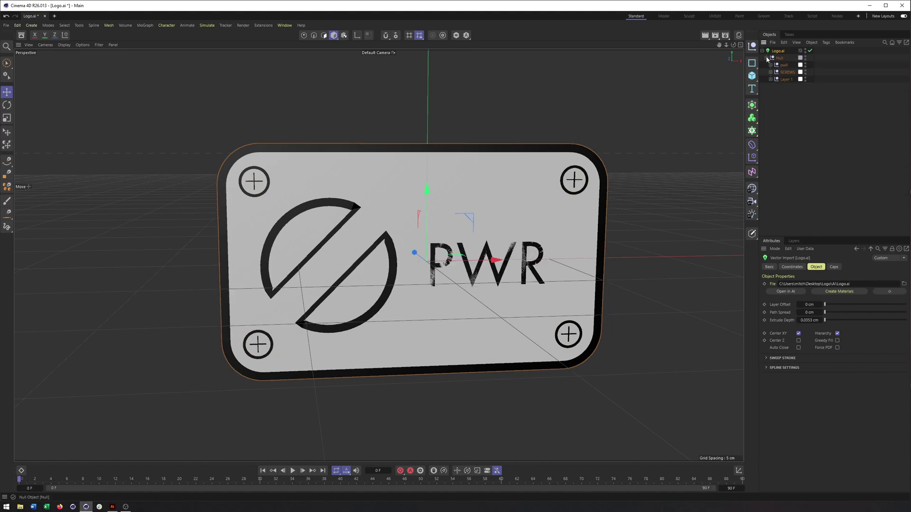
# - Expand the pwr null in the reloaded hierarchy and examine the PWR lettering in the model
pyautogui.click(783, 66)
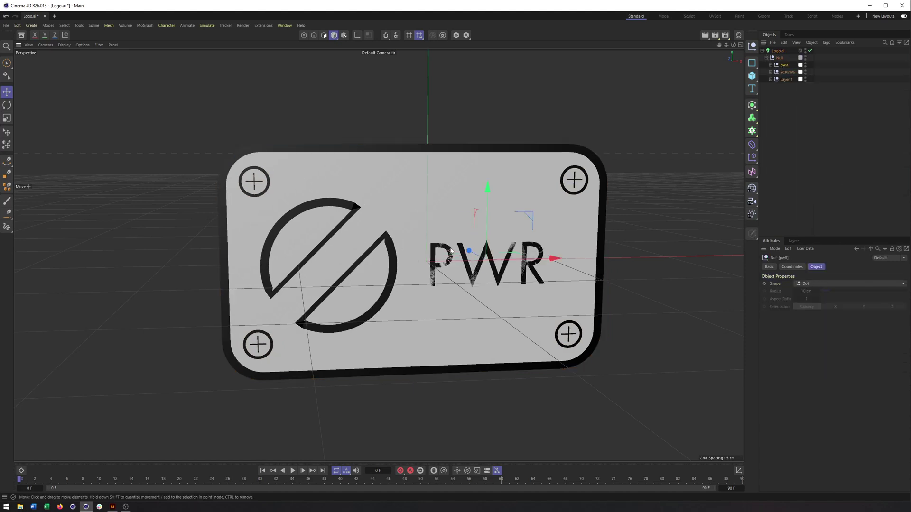
pyautogui.keyDown('alt'); pyautogui.moveTo(451, 251); pyautogui.dragTo(471, 262); pyautogui.keyUp('alt')
pyautogui.click(771, 65)
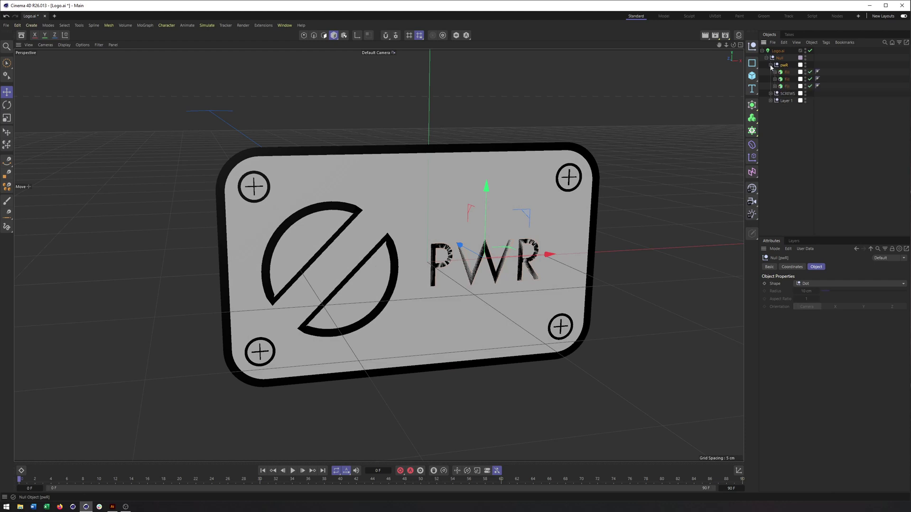
pyautogui.moveTo(615, 212)
pyautogui.keyDown('alt'); pyautogui.mouseDown()
pyautogui.moveTo(595, 232)
pyautogui.moveTo(612, 218)
pyautogui.mouseUp(); pyautogui.keyUp('alt')
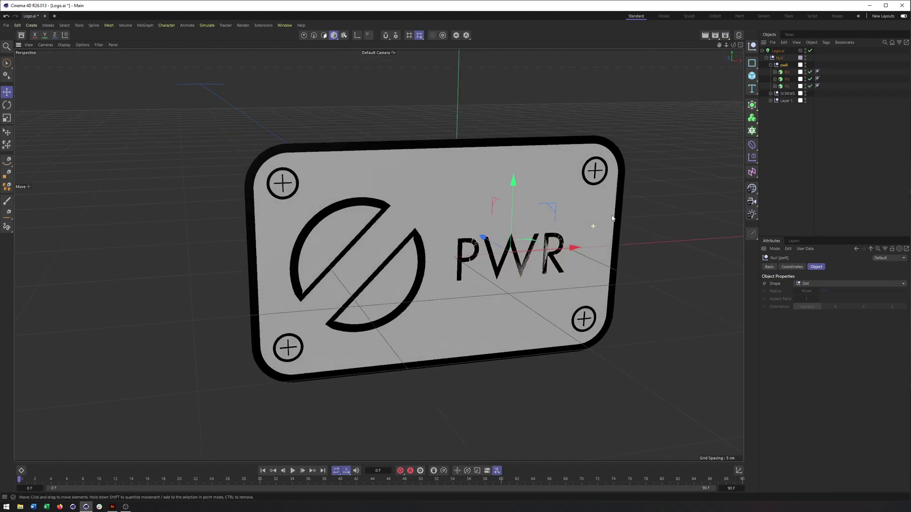
pyautogui.keyDown('alt'); pyautogui.moveTo(638, 290); pyautogui.dragTo(604, 256); pyautogui.keyUp('alt')
pyautogui.scroll(-2, 623, 278)
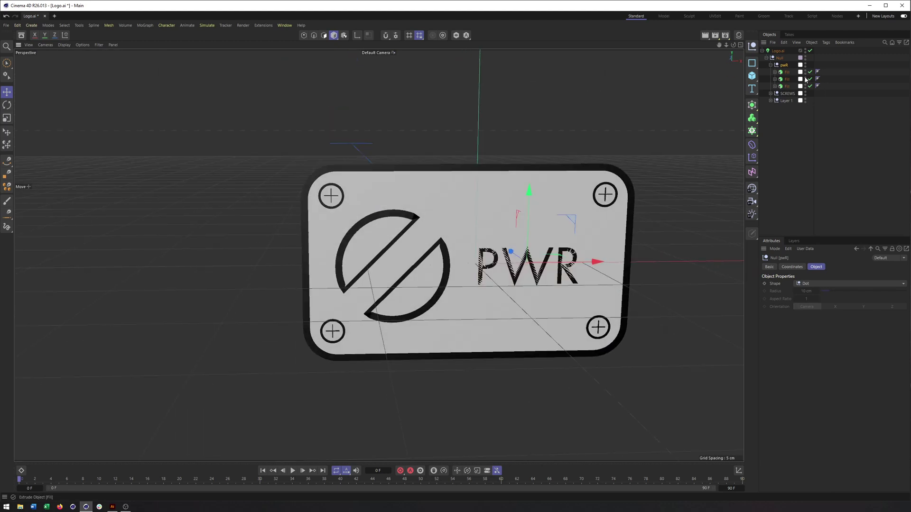
# - Try a sweep stroke depth of 4 cm on the Logo.ai vector import
pyautogui.click(782, 51)
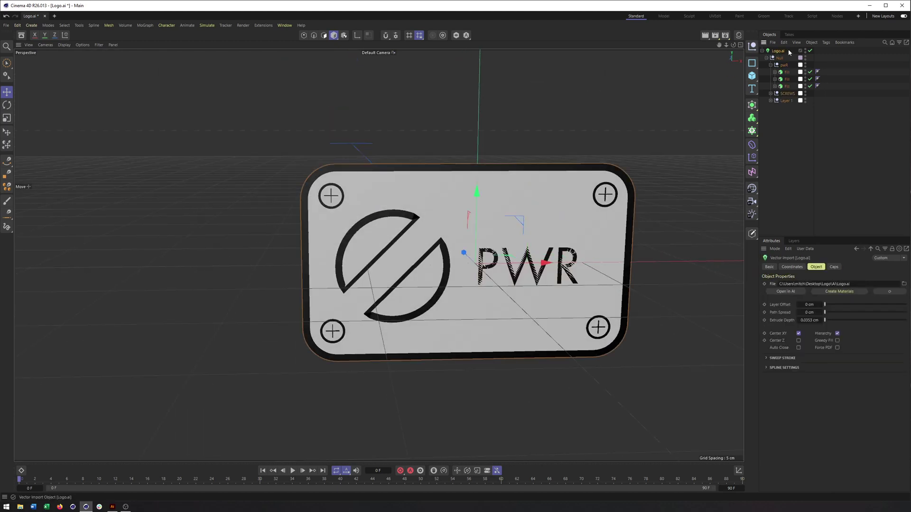
pyautogui.click(780, 358)
pyautogui.moveTo(820, 375)
pyautogui.mouseDown()
pyautogui.moveTo(835, 375)
pyautogui.moveTo(826, 373)
pyautogui.mouseUp()
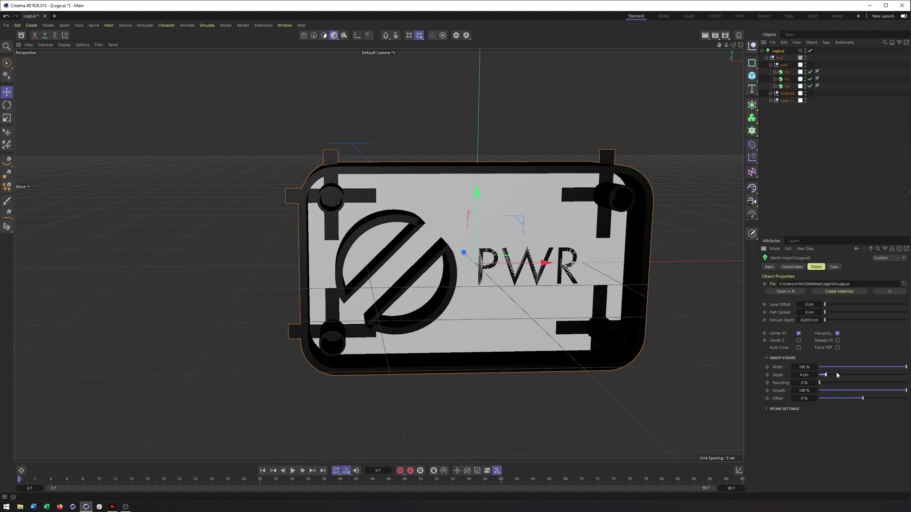
pyautogui.moveTo(629, 245); pyautogui.dragTo(600, 252)
pyautogui.click(601, 254)
pyautogui.click(708, 173)
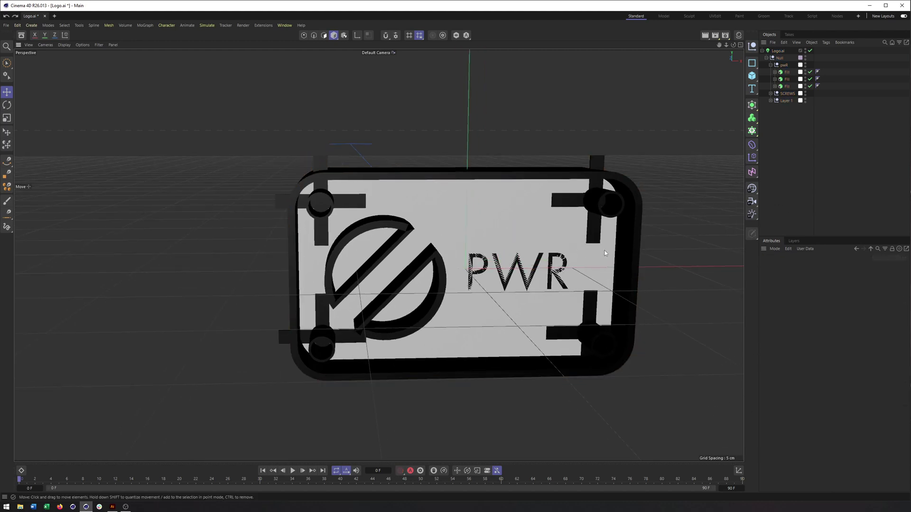
# - Reset the Logo.ai sweep stroke depth to 0 cm and reload the vector import
pyautogui.click(777, 51)
pyautogui.keyDown('alt'); pyautogui.moveTo(525, 227); pyautogui.dragTo(543, 218); pyautogui.keyUp('alt')
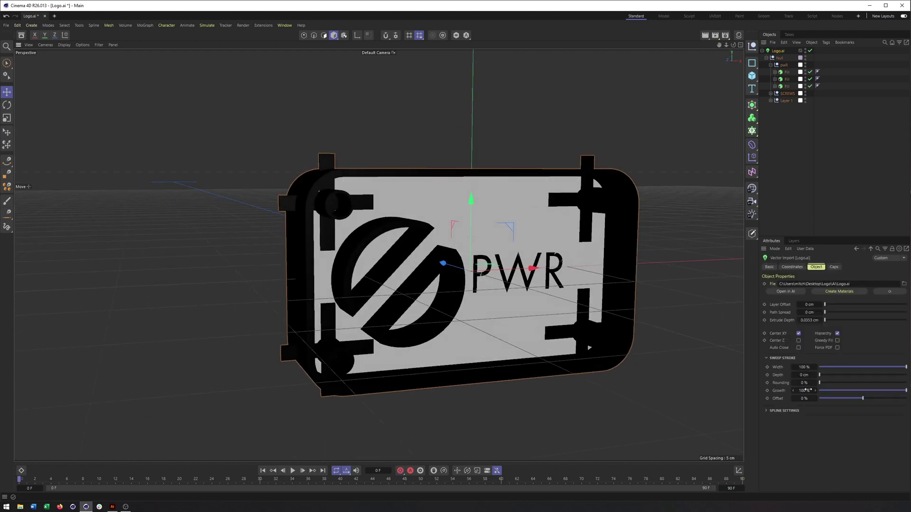
pyautogui.keyDown('alt'); pyautogui.moveTo(423, 280); pyautogui.dragTo(479, 290); pyautogui.keyUp('alt')
pyautogui.keyDown('alt'); pyautogui.moveTo(379, 255); pyautogui.dragTo(403, 265); pyautogui.keyUp('alt')
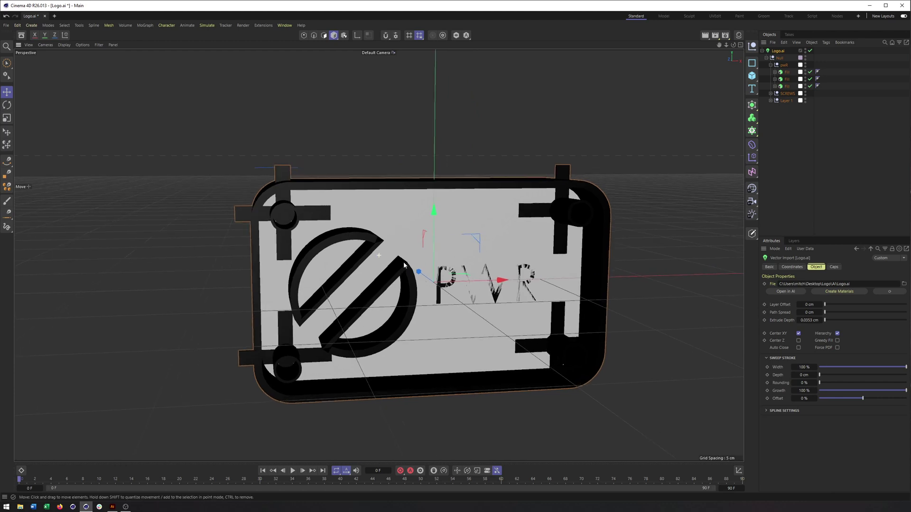
pyautogui.click(890, 292)
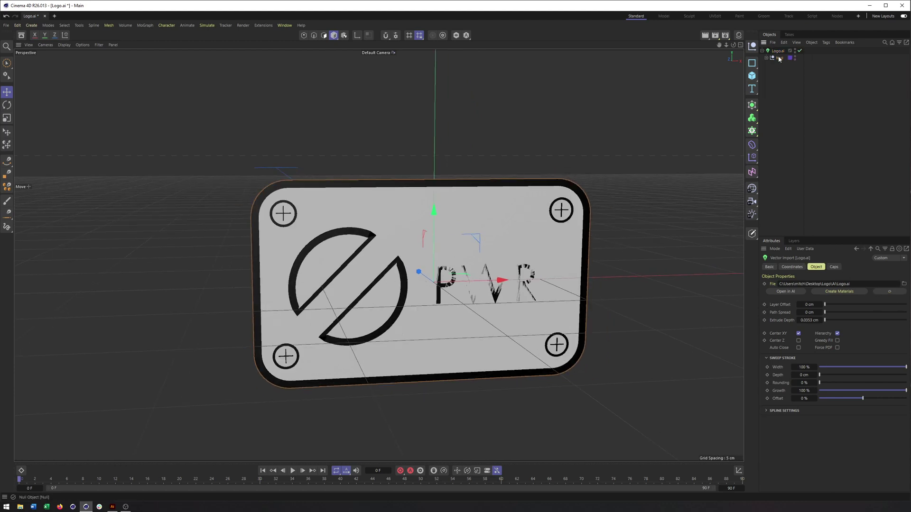
# - Move the Null out of the Logo.ai object, delete Logo.ai, and expand the Null and its pwr group
pyautogui.moveTo(778, 55); pyautogui.dragTo(784, 175)
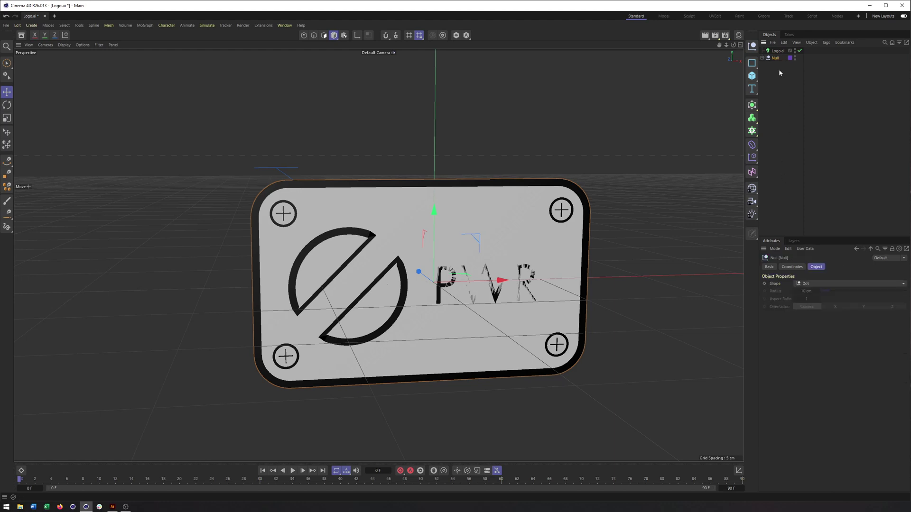
pyautogui.click(779, 52)
pyautogui.press('Delete')
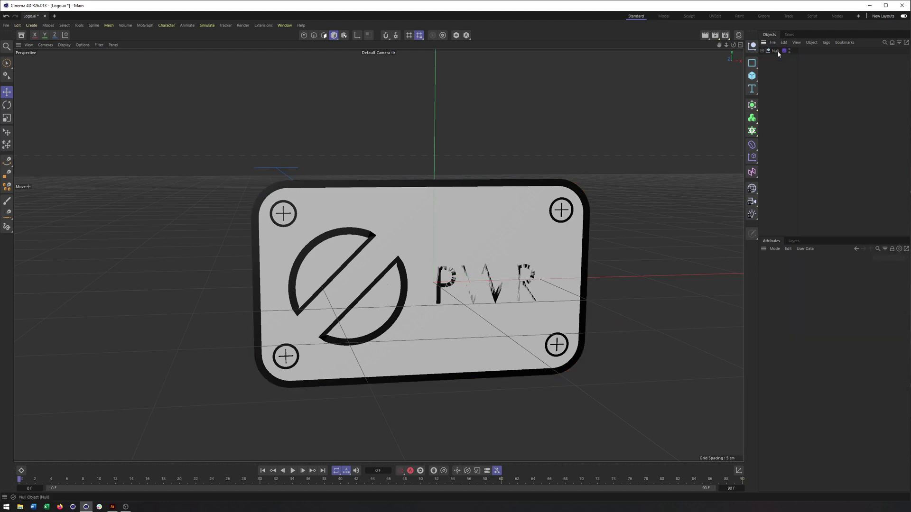
pyautogui.click(777, 51)
pyautogui.click(763, 51)
pyautogui.click(767, 58)
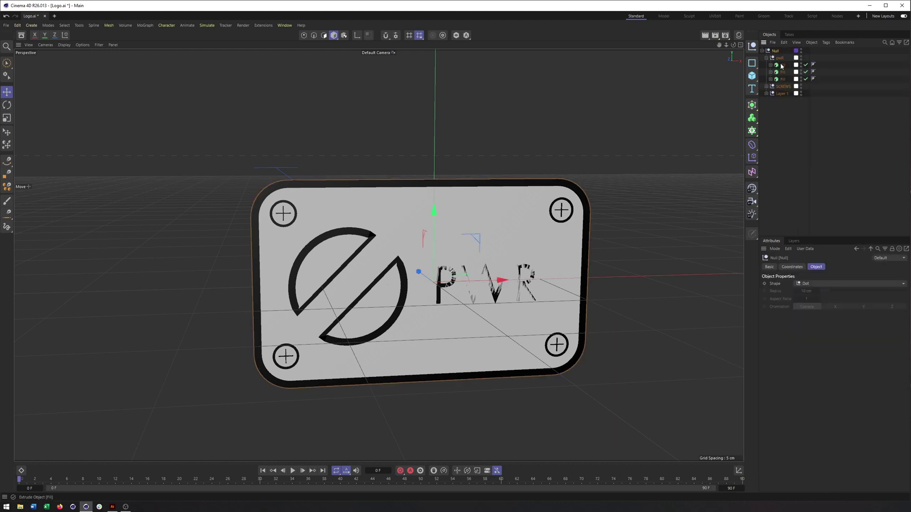
# - Inspect the Fill extrusions in the pwr group and the Stroke objects in the SCREWS group
pyautogui.click(783, 65)
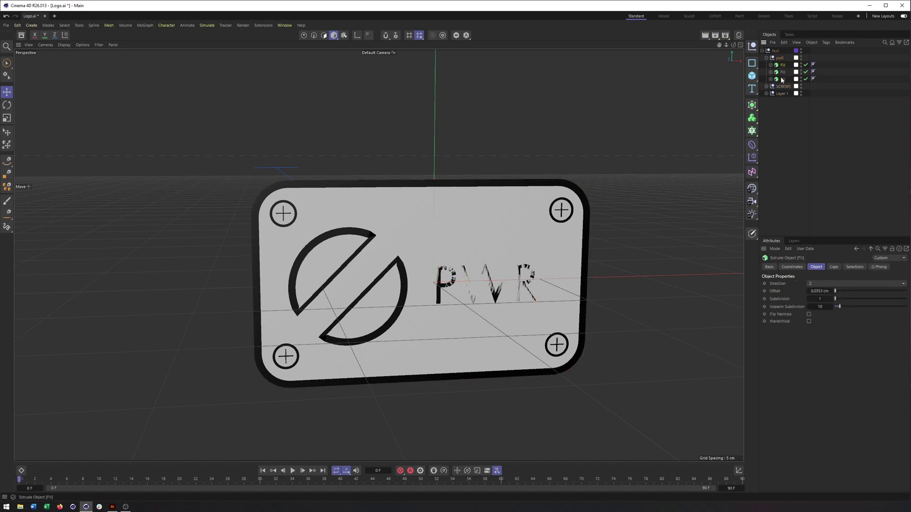
pyautogui.click(766, 87)
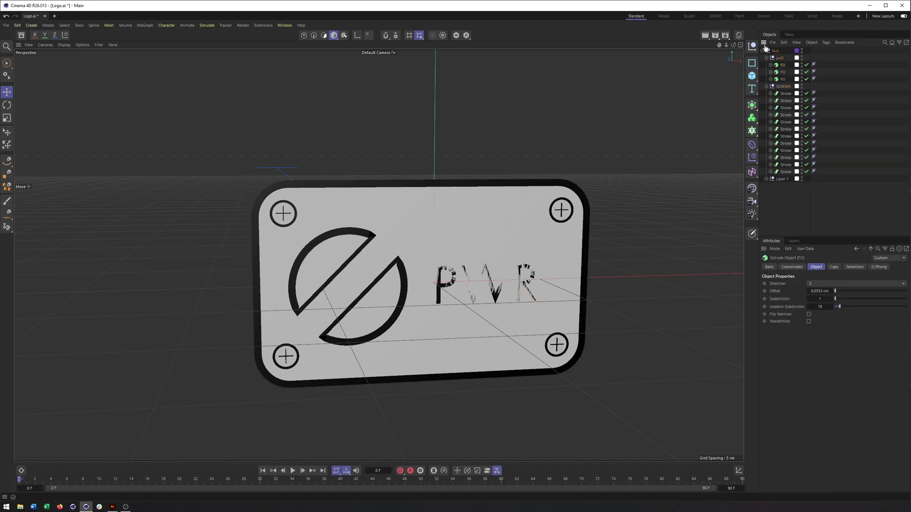
pyautogui.click(767, 86)
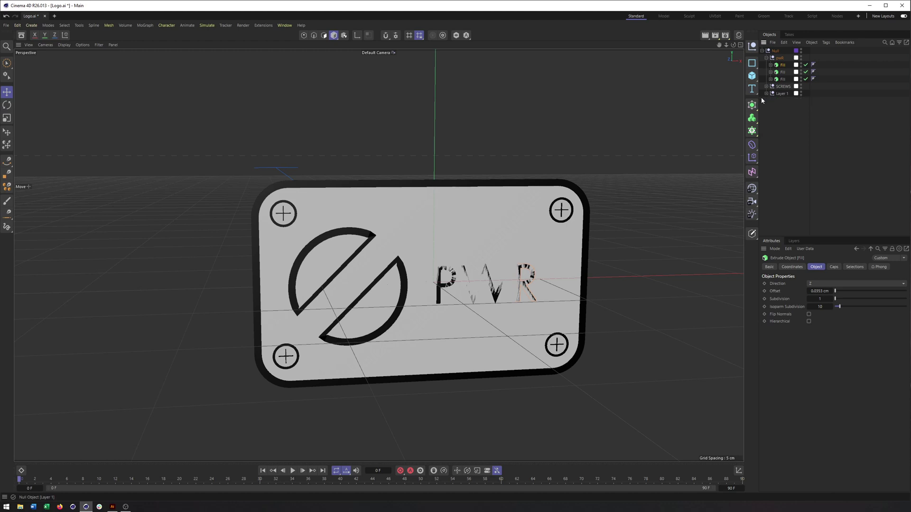
pyautogui.keyDown('alt'); pyautogui.moveTo(484, 299); pyautogui.dragTo(476, 300); pyautogui.keyUp('alt')
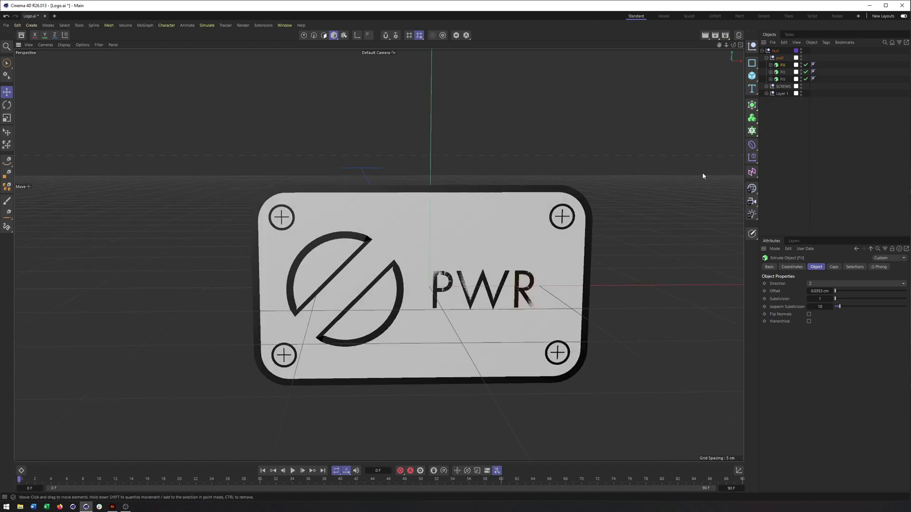
pyautogui.keyDown('alt'); pyautogui.moveTo(435, 234); pyautogui.dragTo(441, 201); pyautogui.keyUp('alt')
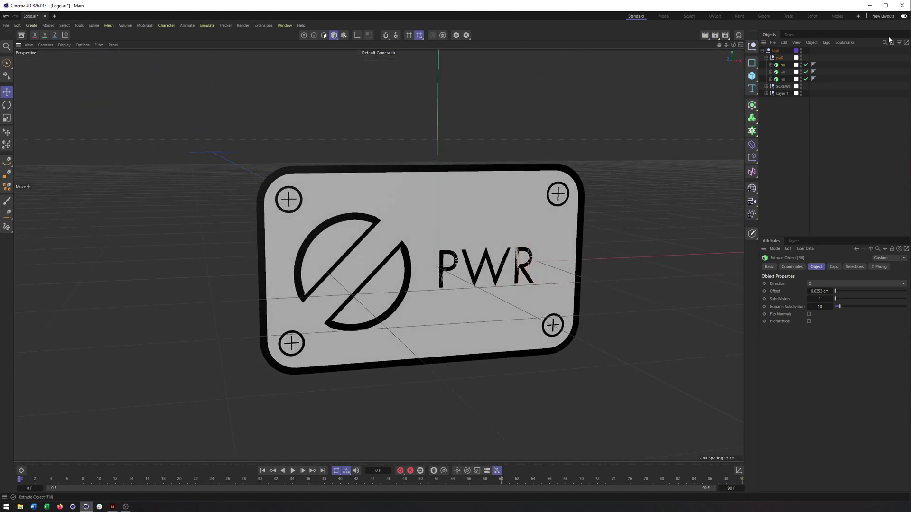
# - Add a default cube as a size reference and scale the logo's Null up to slightly wider than the cube
pyautogui.click(752, 76)
pyautogui.scroll(-5, 393, 269)
pyautogui.keyDown('alt'); pyautogui.moveTo(284, 270); pyautogui.dragTo(90, 288, button='right'); pyautogui.keyUp('alt')
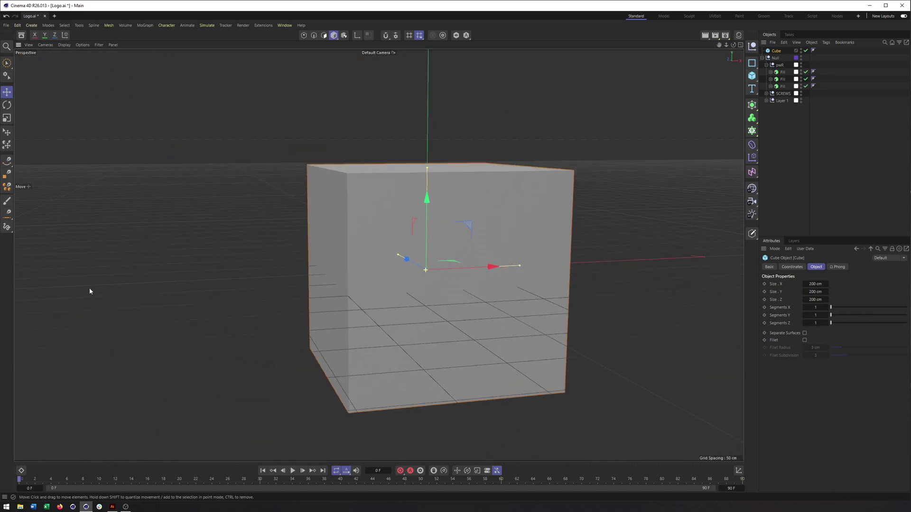
pyautogui.click(775, 57)
pyautogui.press('t')
pyautogui.moveTo(513, 213); pyautogui.dragTo(697, 215)
pyautogui.moveTo(310, 207); pyautogui.dragTo(286, 196)
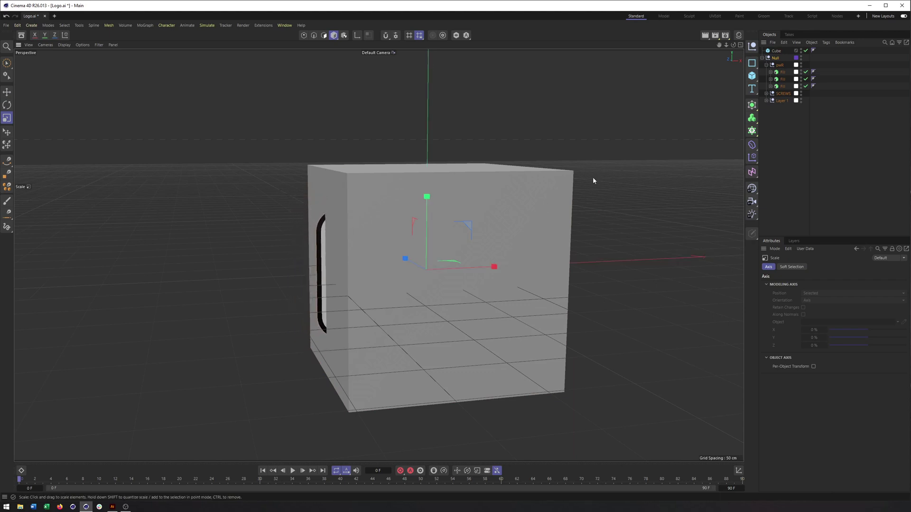
# - Delete the reference cube and frame the enlarged logo in the view
pyautogui.click(775, 51)
pyautogui.press('Delete')
pyautogui.moveTo(468, 209)
pyautogui.keyDown('alt'); pyautogui.mouseDown()
pyautogui.moveTo(484, 213)
pyautogui.moveTo(443, 232)
pyautogui.moveTo(451, 216)
pyautogui.mouseUp(); pyautogui.keyUp('alt')
pyautogui.keyDown('alt'); pyautogui.moveTo(415, 251); pyautogui.dragTo(443, 245, button='right'); pyautogui.keyUp('alt')
pyautogui.scroll(3, 445, 244)
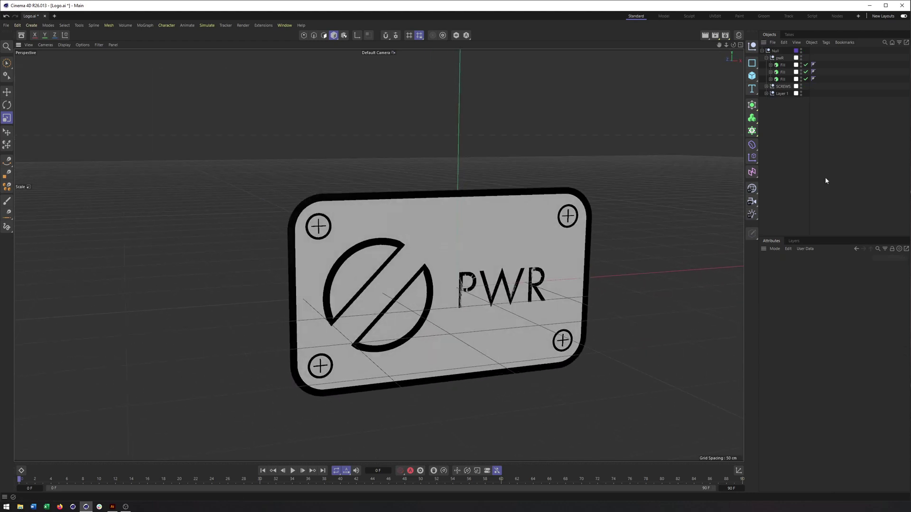
# - Rename the first Fill object in the pwr group as Extrude and its child spline as R
pyautogui.click(782, 69)
pyautogui.click(770, 64)
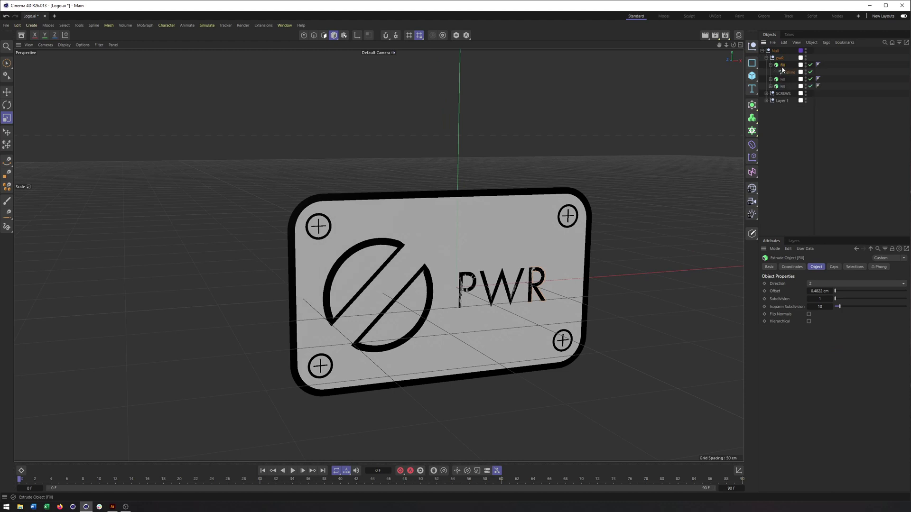
pyautogui.doubleClick(782, 65)
pyautogui.press('BackSpace')
pyautogui.press('Return')
pyautogui.doubleClick(788, 72)
pyautogui.write('r')
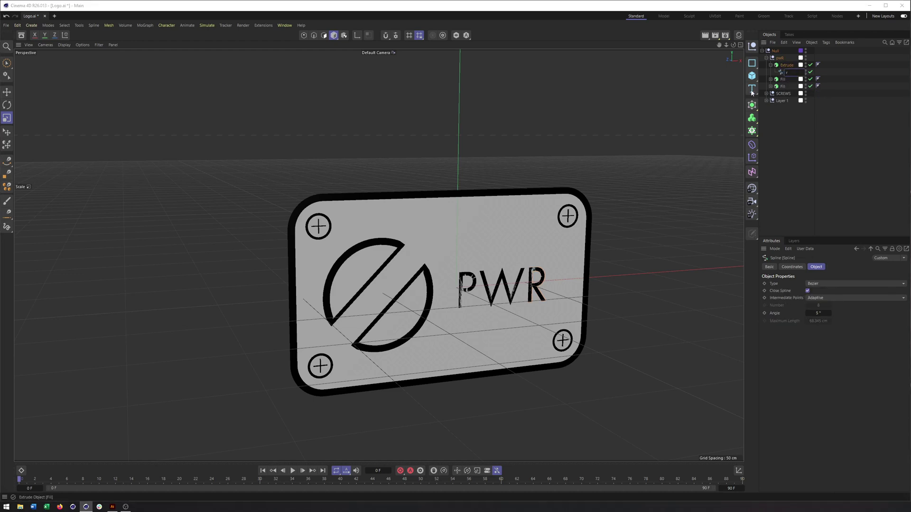
pyautogui.press('BackSpace')
pyautogui.write('R')
pyautogui.press('Tab')
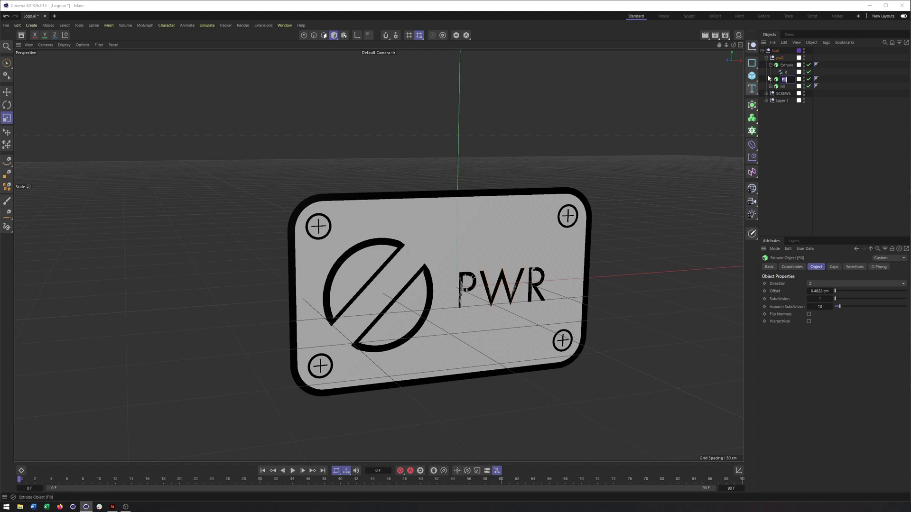
# - Rename the splines under the second and third Fill objects as W and P respectively
pyautogui.click(777, 81)
pyautogui.click(770, 80)
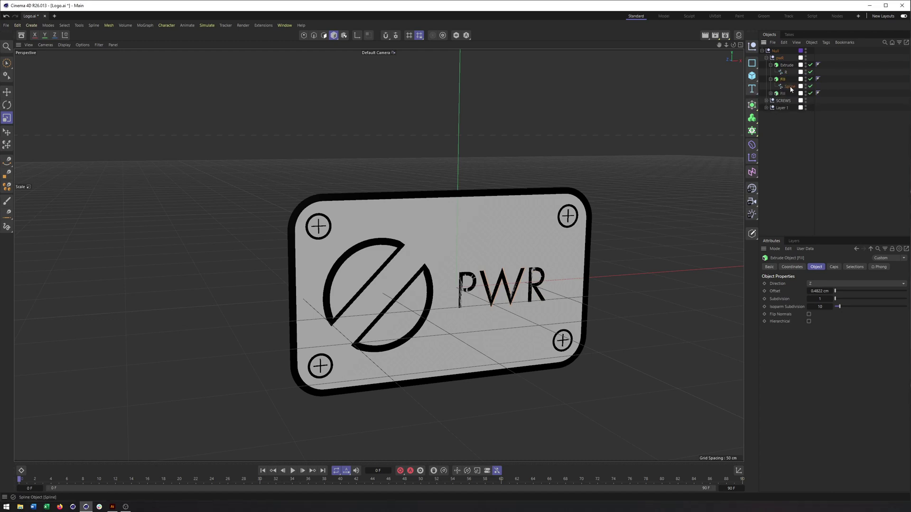
pyautogui.doubleClick(791, 87)
pyautogui.write('W')
pyautogui.press('Return')
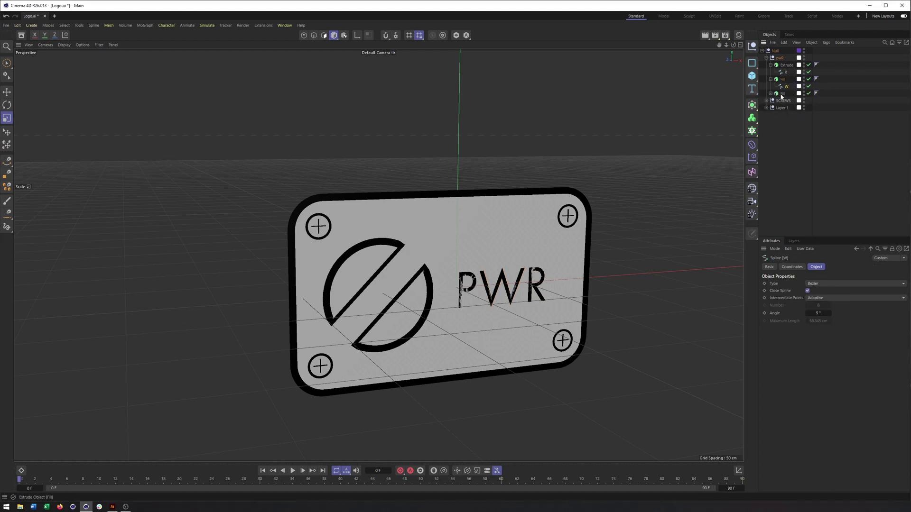
pyautogui.click(783, 93)
pyautogui.click(770, 93)
pyautogui.doubleClick(788, 101)
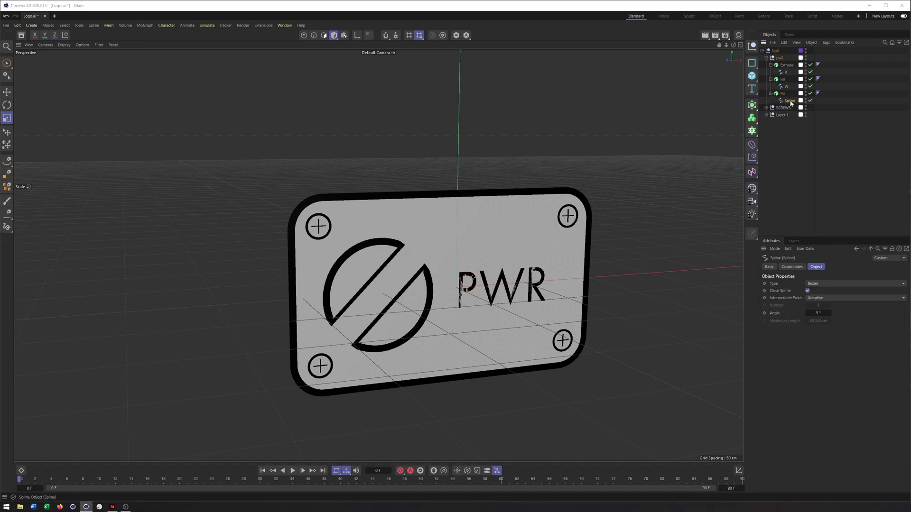
pyautogui.press('Return')
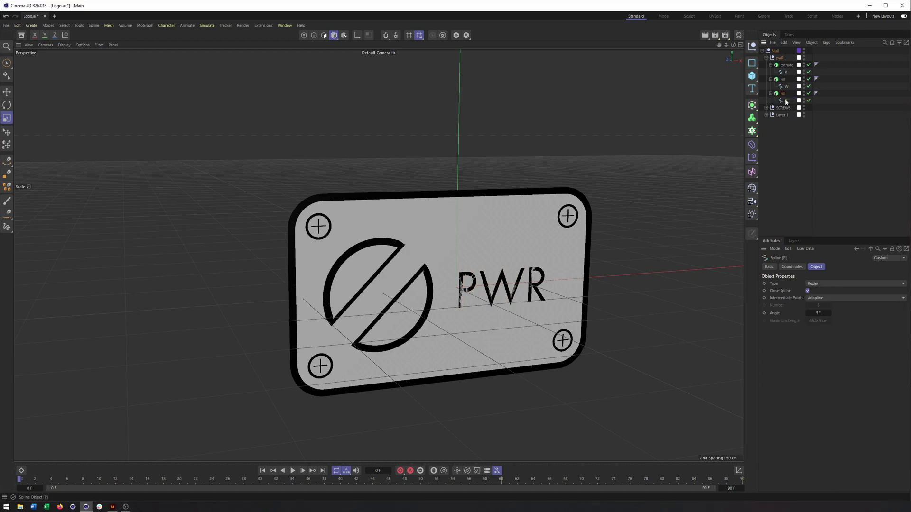
# - Gather the P, W and R splines under the first Extrude object and rename that object as PWR
pyautogui.moveTo(784, 98); pyautogui.dragTo(801, 81)
pyautogui.doubleClick(786, 65)
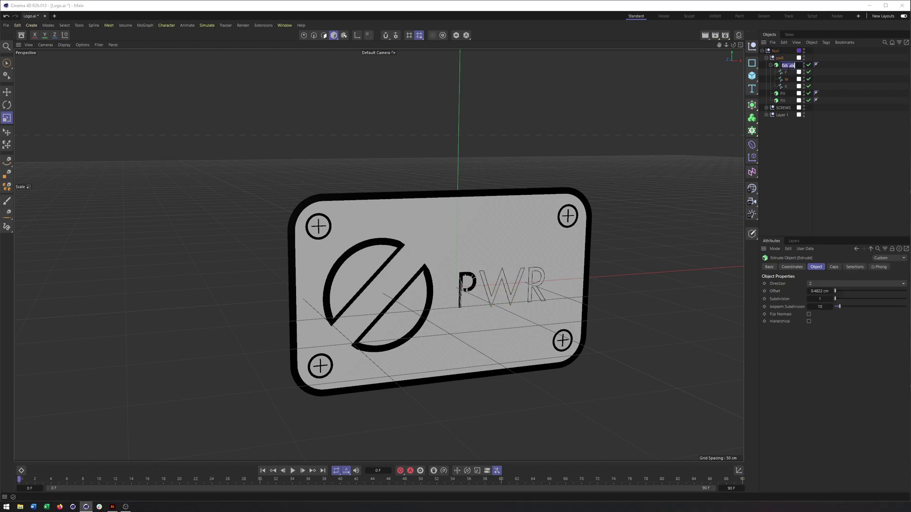
pyautogui.write('PWR')
pyautogui.press('Return')
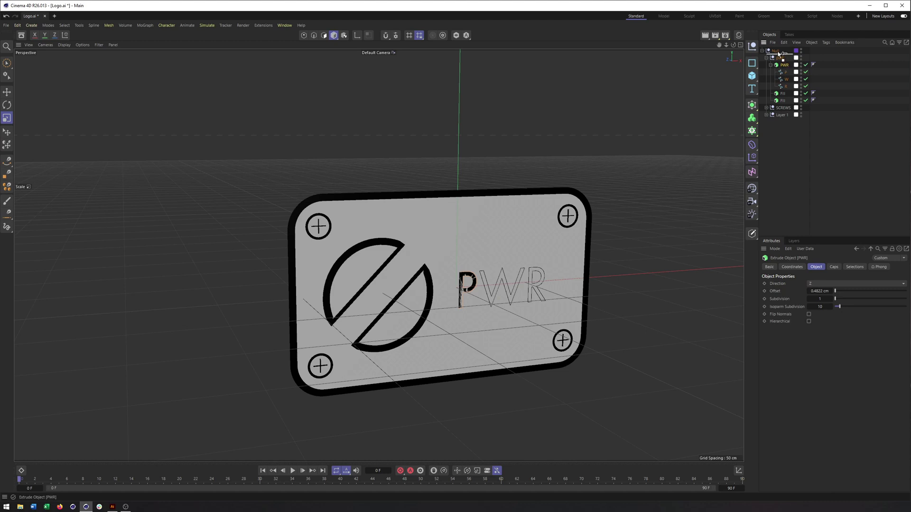
# - Move the PWR extrude directly under the main Null and delete the leftover pwr group with its empty Fill objects
pyautogui.moveTo(778, 54); pyautogui.dragTo(778, 55)
pyautogui.click(779, 87)
pyautogui.press('Delete')
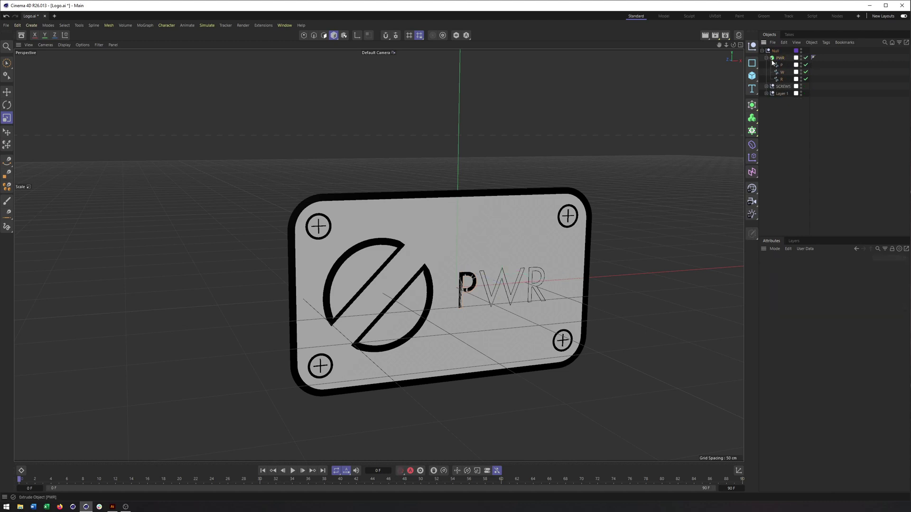
# - Enable the Hierarchical option on the PWR extrude so that all three letter splines are extruded
pyautogui.click(780, 58)
pyautogui.scroll(6, 528, 282)
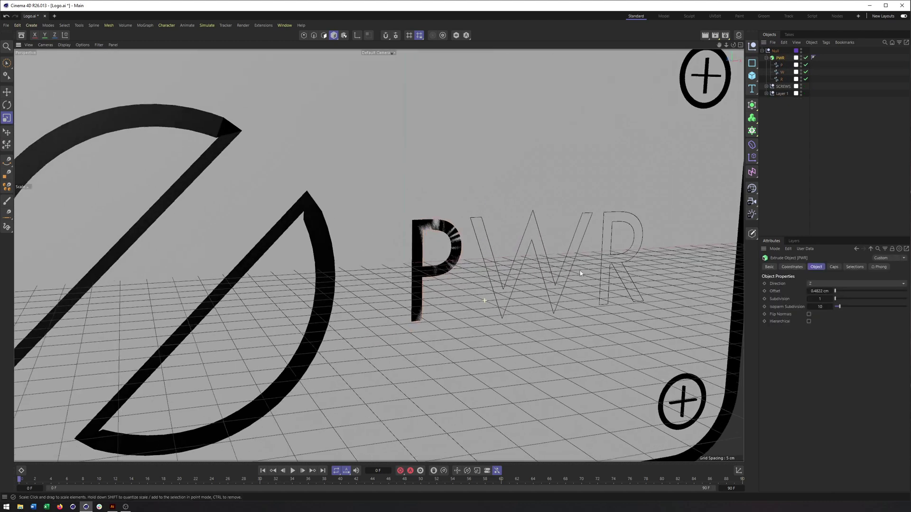
pyautogui.keyDown('alt'); pyautogui.moveTo(579, 274); pyautogui.dragTo(543, 292, button='middle'); pyautogui.keyUp('alt')
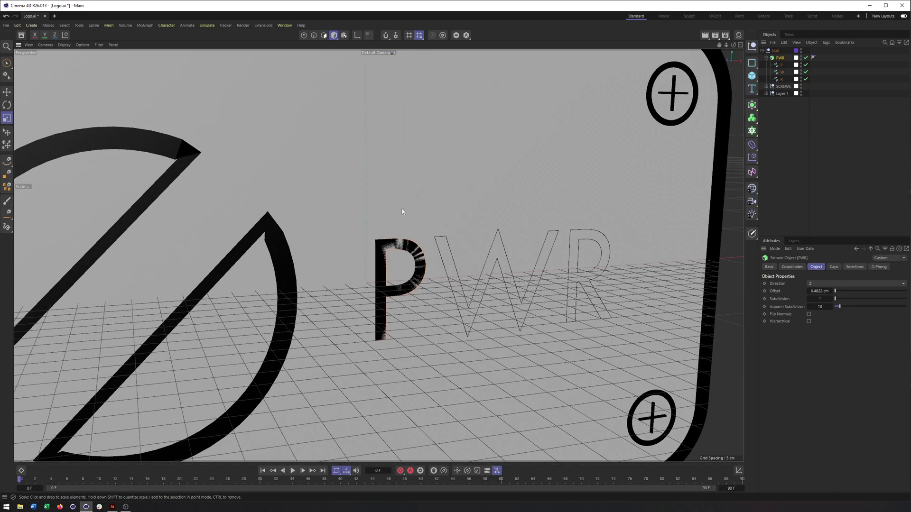
pyautogui.keyDown('alt'); pyautogui.moveTo(471, 258); pyautogui.dragTo(460, 260); pyautogui.keyUp('alt')
pyautogui.keyDown('alt'); pyautogui.moveTo(460, 260); pyautogui.dragTo(414, 262, button='middle'); pyautogui.keyUp('alt')
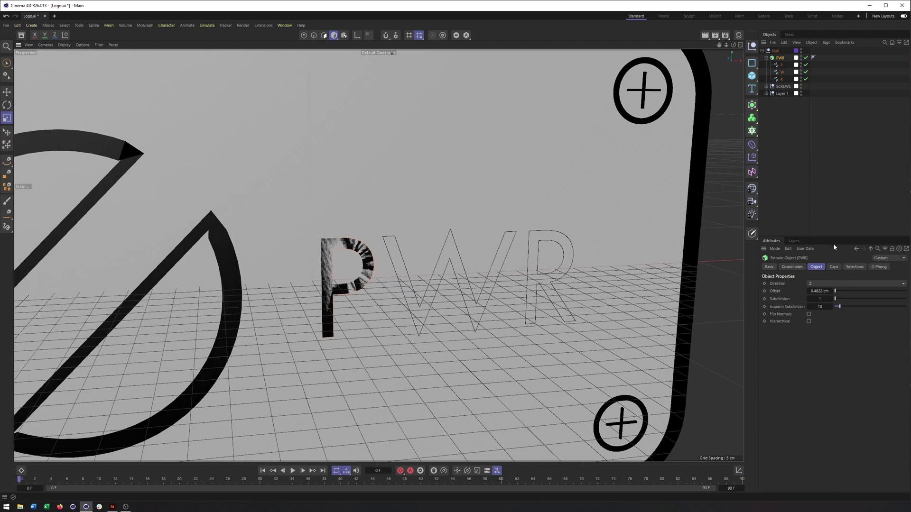
pyautogui.click(809, 321)
pyautogui.keyDown('alt'); pyautogui.moveTo(392, 255); pyautogui.dragTo(414, 260); pyautogui.keyUp('alt')
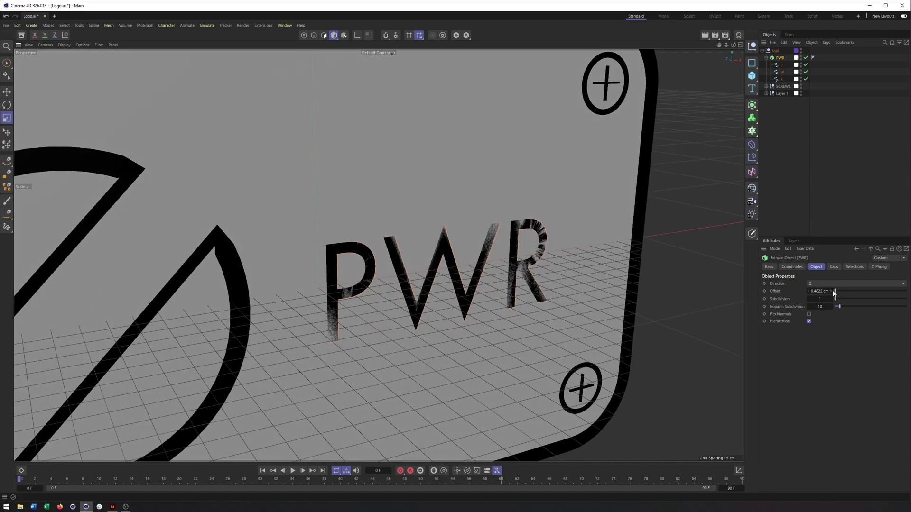
# - Try positive and negative extrusion offsets on the PWR letters and undo the last offset change
pyautogui.moveTo(834, 292)
pyautogui.mouseDown()
pyautogui.moveTo(841, 291)
pyautogui.moveTo(820, 290)
pyautogui.mouseUp()
pyautogui.keyDown('alt'); pyautogui.moveTo(436, 269); pyautogui.dragTo(375, 267, button='right'); pyautogui.keyUp('alt')
pyautogui.keyDown('alt'); pyautogui.moveTo(375, 267); pyautogui.dragTo(456, 263); pyautogui.keyUp('alt')
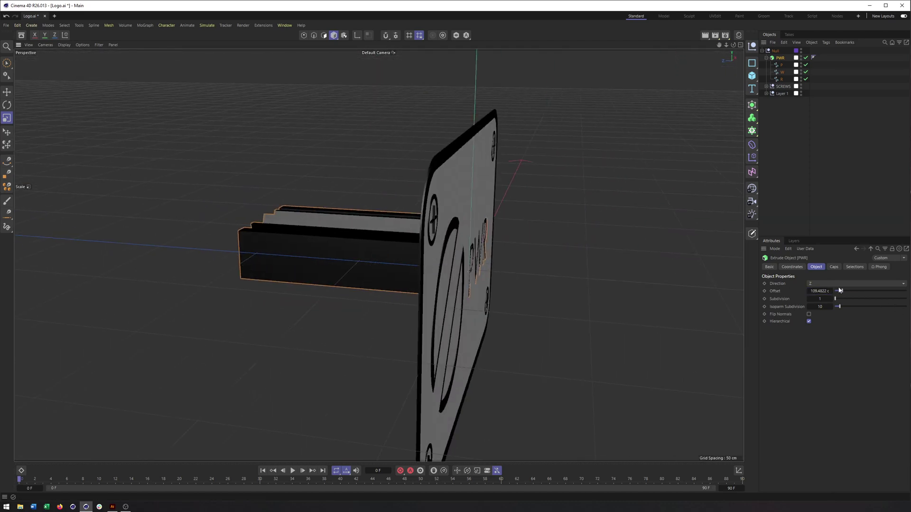
pyautogui.moveTo(838, 291); pyautogui.dragTo(801, 292)
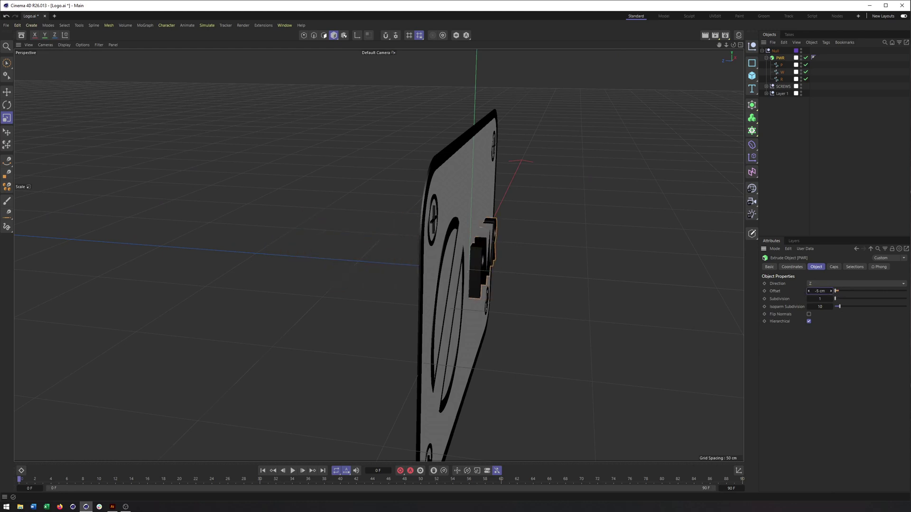
pyautogui.keyDown('alt'); pyautogui.moveTo(570, 225); pyautogui.dragTo(518, 224); pyautogui.keyUp('alt')
pyautogui.click(869, 291)
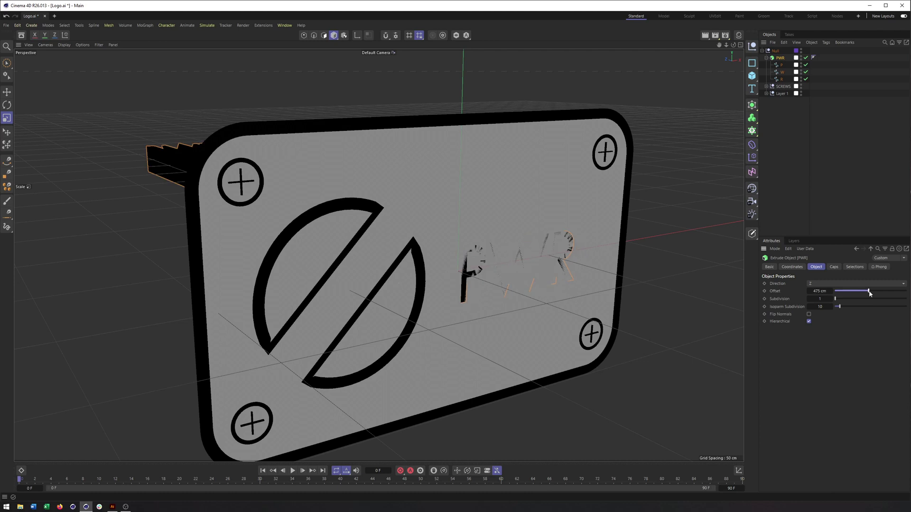
pyautogui.hotkey('ctrl', 'z')
# - Set the PWR extrude's direction to Auto and its offset to 7 cm
pyautogui.click(833, 285)
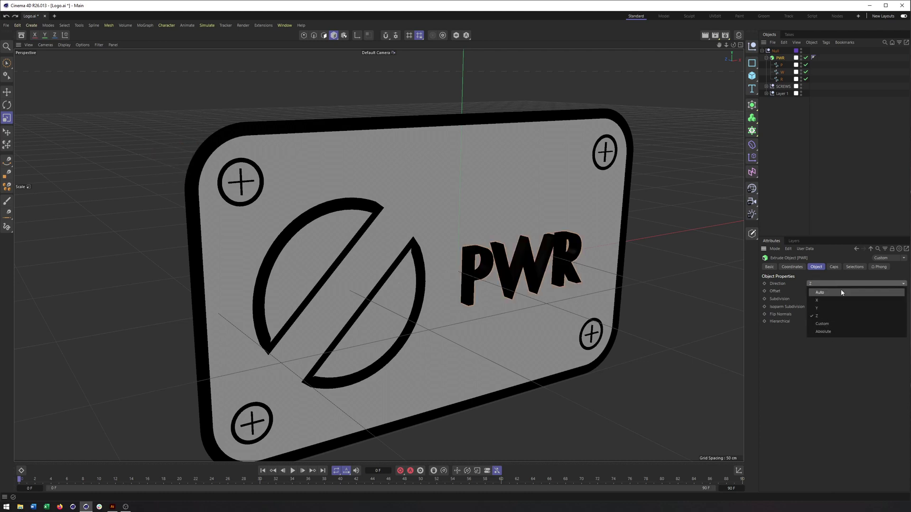
pyautogui.click(838, 293)
pyautogui.moveTo(836, 294); pyautogui.dragTo(836, 293)
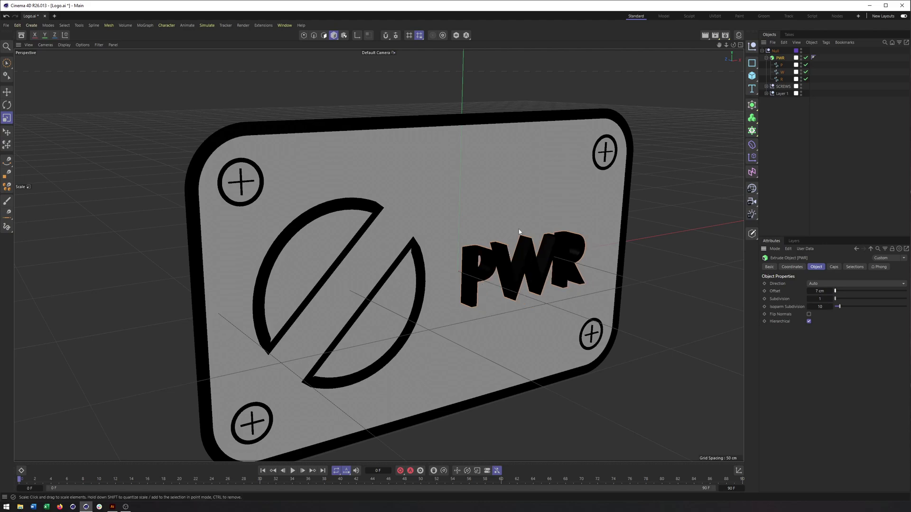
# - Examine the depth and direction of the extruded PWR letters on the plate from several angles
pyautogui.keyDown('alt'); pyautogui.moveTo(513, 218); pyautogui.dragTo(458, 223); pyautogui.keyUp('alt')
pyautogui.keyDown('alt'); pyautogui.moveTo(510, 254); pyautogui.dragTo(524, 256); pyautogui.keyUp('alt')
pyautogui.scroll(5, 524, 256)
pyautogui.moveTo(459, 252)
pyautogui.keyDown('alt'); pyautogui.mouseDown()
pyautogui.moveTo(492, 246)
pyautogui.moveTo(458, 252)
pyautogui.mouseUp(); pyautogui.keyUp('alt')
pyautogui.scroll(-4, 487, 251)
pyautogui.scroll(-3, 457, 252)
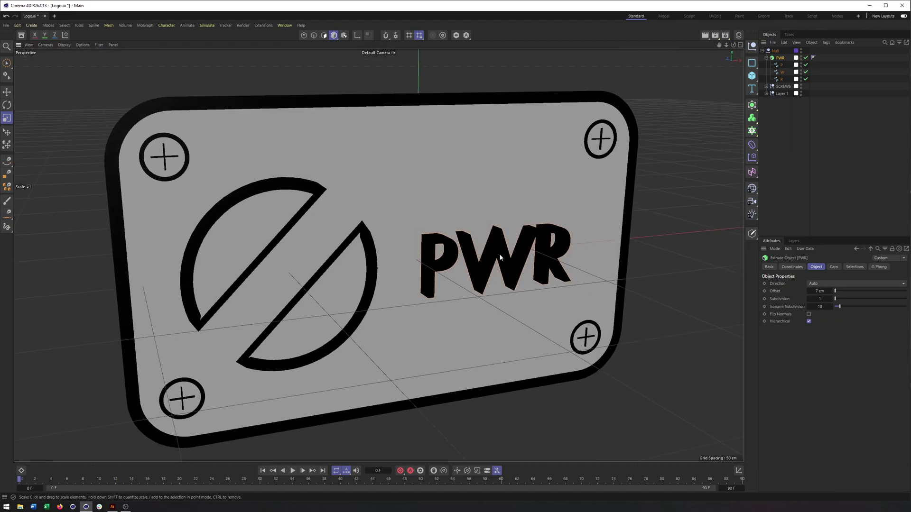
pyautogui.keyDown('alt'); pyautogui.moveTo(569, 273); pyautogui.dragTo(542, 269); pyautogui.keyUp('alt')
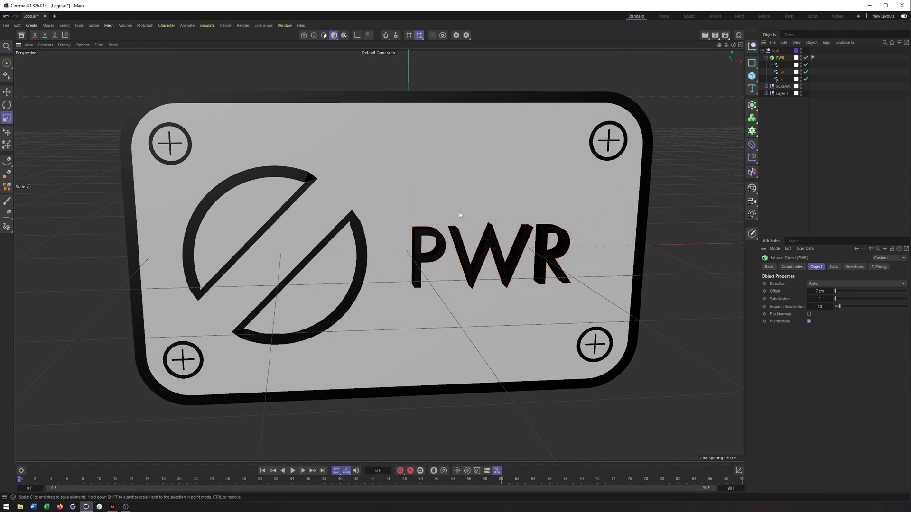
pyautogui.keyDown('alt'); pyautogui.moveTo(534, 193); pyautogui.dragTo(546, 195, button='middle'); pyautogui.keyUp('alt')
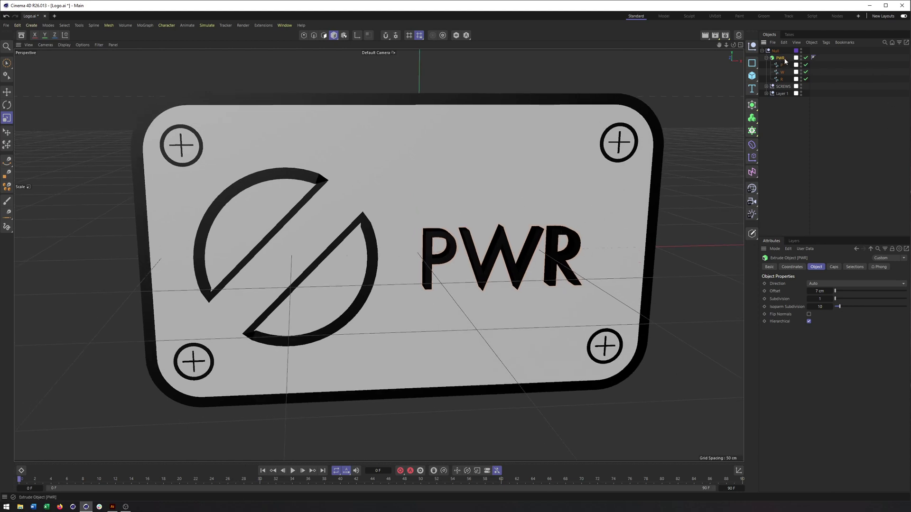
# - Change the PWR extrude's display color to a mid grey with RGB 160, 160, 160, keeping the color mode on Automatic
pyautogui.click(798, 241)
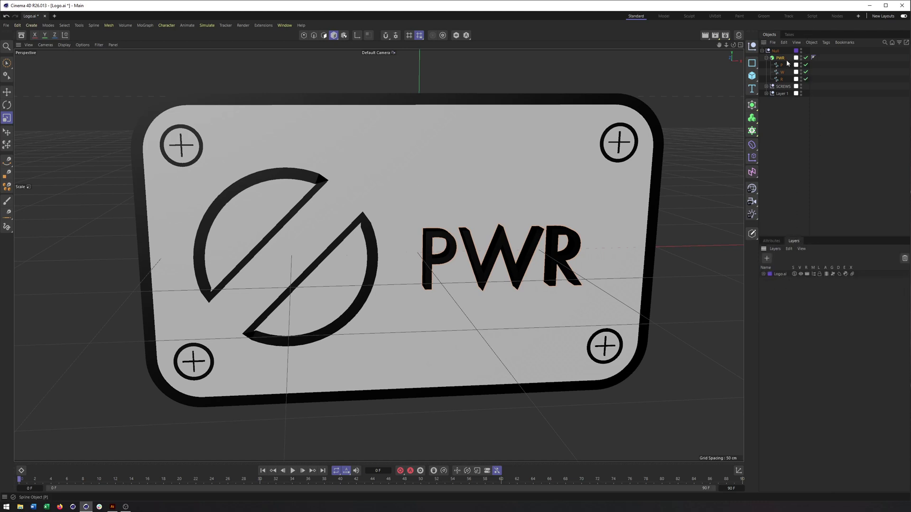
pyautogui.click(771, 241)
pyautogui.click(770, 267)
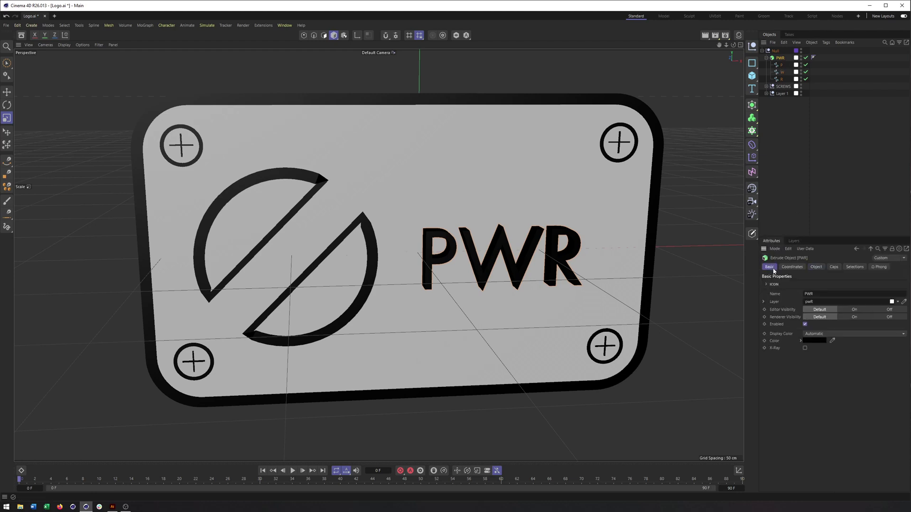
pyautogui.click(820, 334)
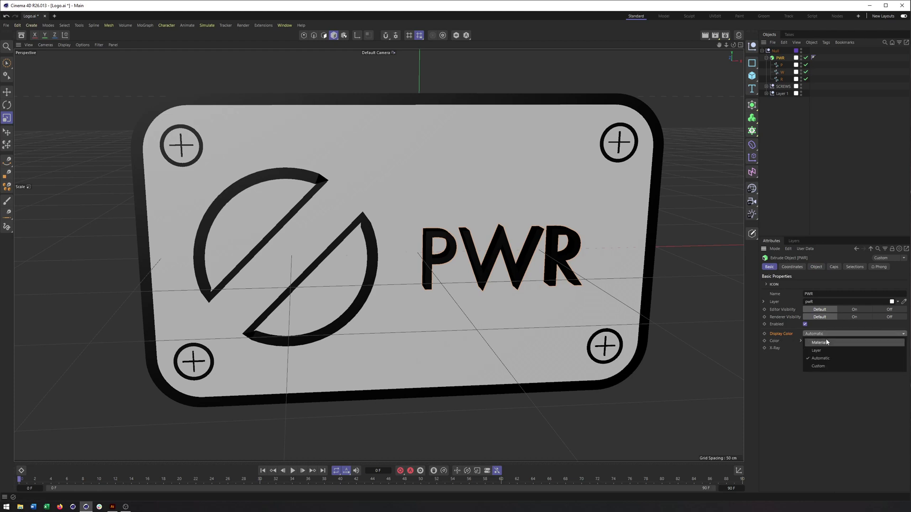
pyautogui.click(826, 359)
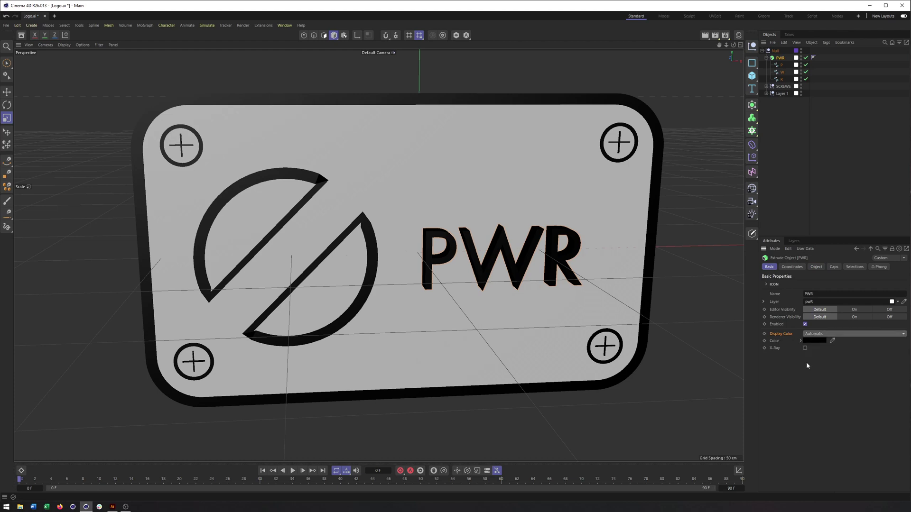
pyautogui.click(814, 341)
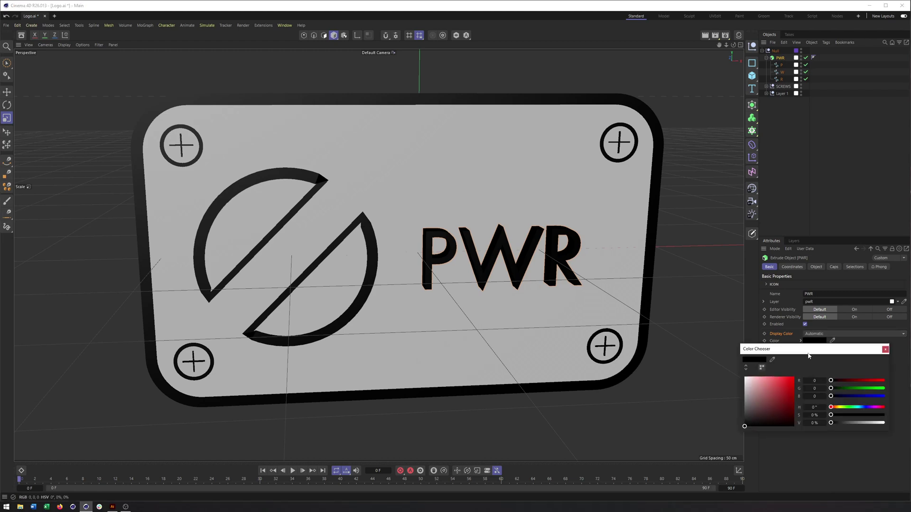
pyautogui.moveTo(775, 386); pyautogui.dragTo(744, 395)
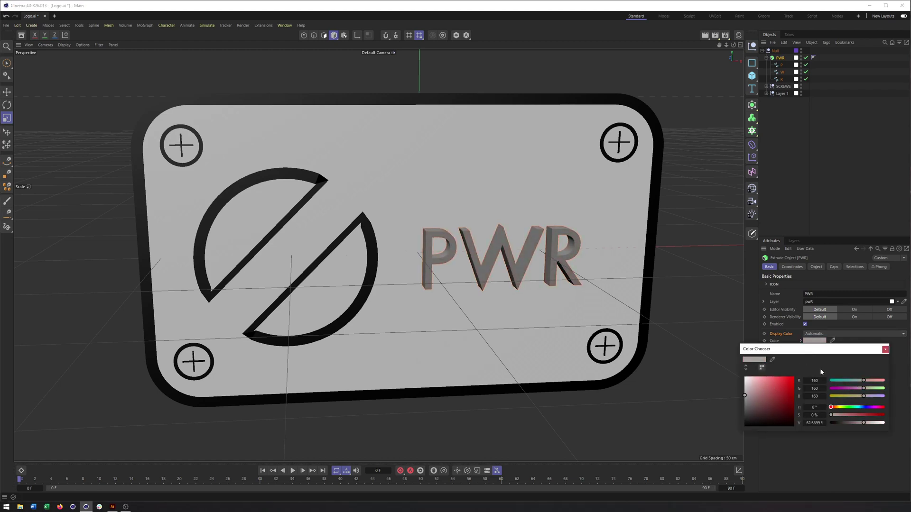
pyautogui.click(884, 351)
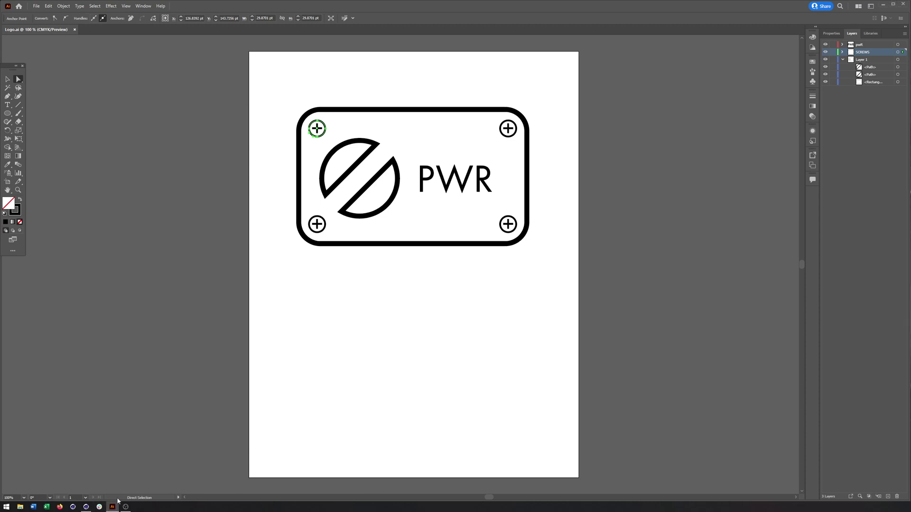
# - Try the Custom display color mode on the PWR extrude
pyautogui.click(86, 507)
pyautogui.click(815, 334)
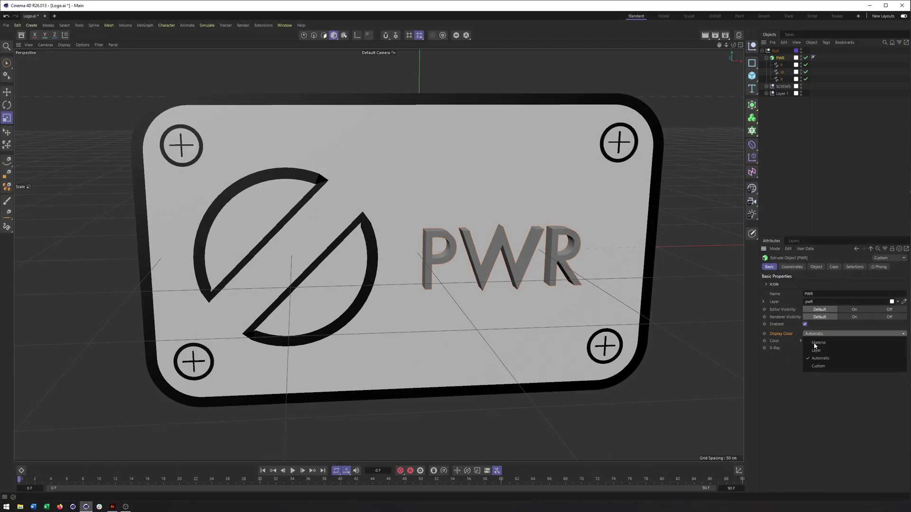
pyautogui.click(818, 365)
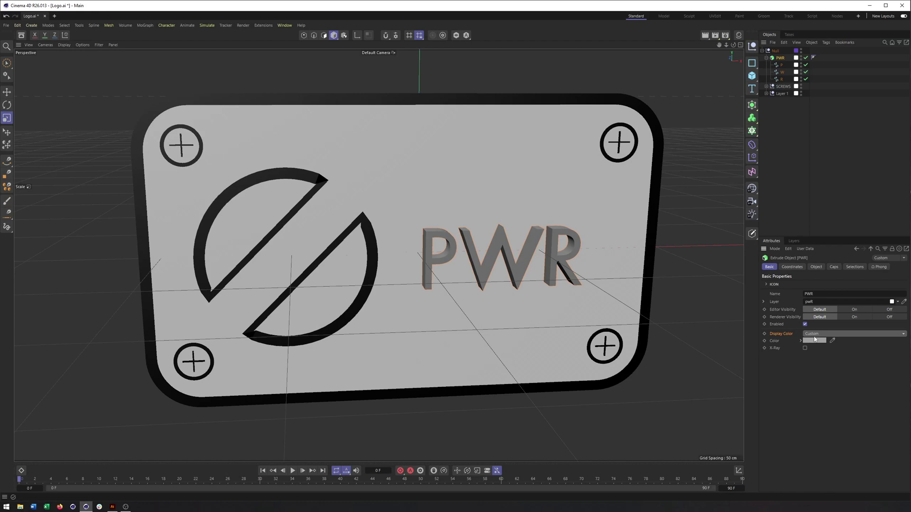
# - Examine the grey PWR letters against the rest of the logo from several angles
pyautogui.keyDown('alt'); pyautogui.moveTo(538, 265); pyautogui.dragTo(521, 269, button='middle'); pyautogui.keyUp('alt')
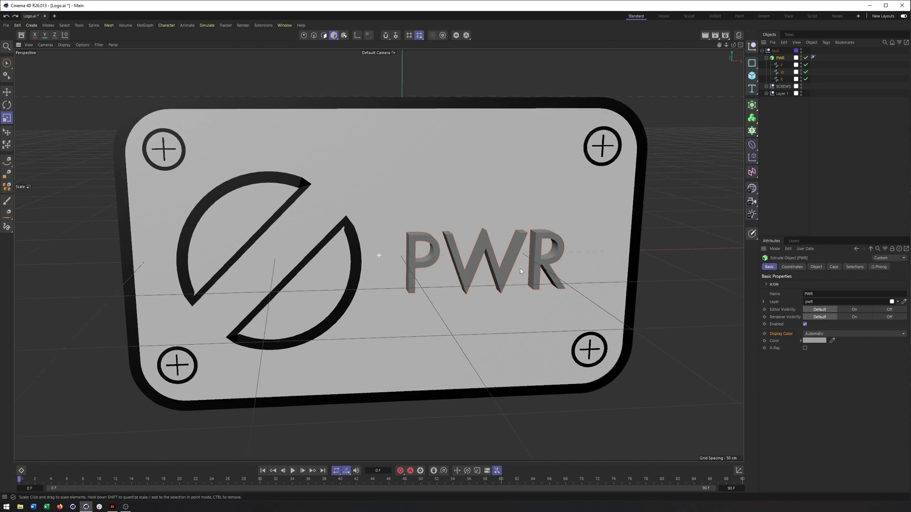
pyautogui.keyDown('alt'); pyautogui.moveTo(520, 269); pyautogui.dragTo(483, 269); pyautogui.keyUp('alt')
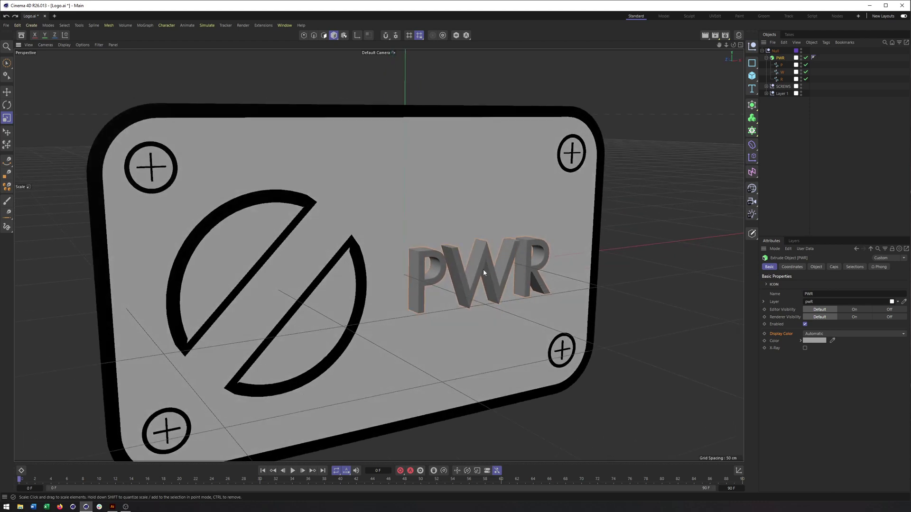
pyautogui.keyDown('alt'); pyautogui.moveTo(392, 282); pyautogui.dragTo(444, 276); pyautogui.keyUp('alt')
pyautogui.keyDown('alt'); pyautogui.moveTo(497, 147); pyautogui.dragTo(534, 194); pyautogui.keyUp('alt')
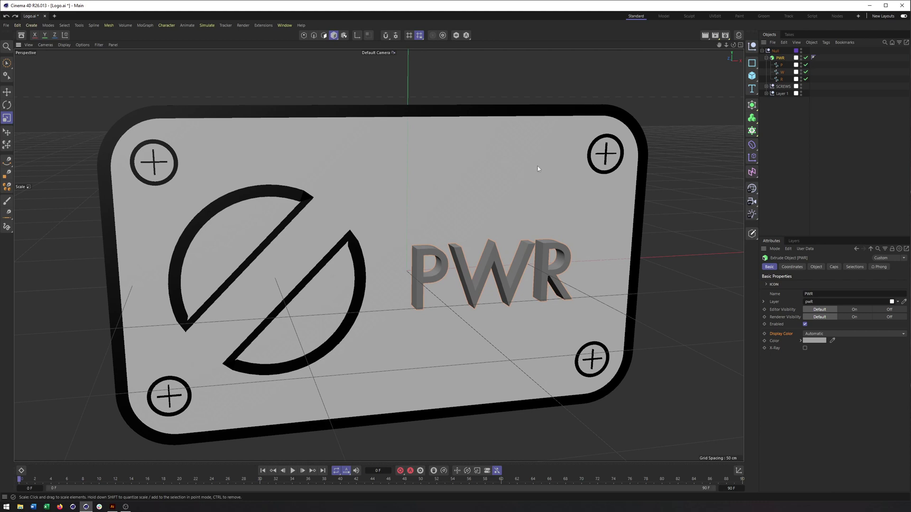
pyautogui.keyDown('alt'); pyautogui.moveTo(461, 195); pyautogui.dragTo(494, 205, button='middle'); pyautogui.keyUp('alt')
pyautogui.keyDown('alt'); pyautogui.moveTo(494, 205); pyautogui.dragTo(481, 202, button='right'); pyautogui.keyUp('alt')
pyautogui.keyDown('alt'); pyautogui.moveTo(481, 202); pyautogui.dragTo(492, 207); pyautogui.keyUp('alt')
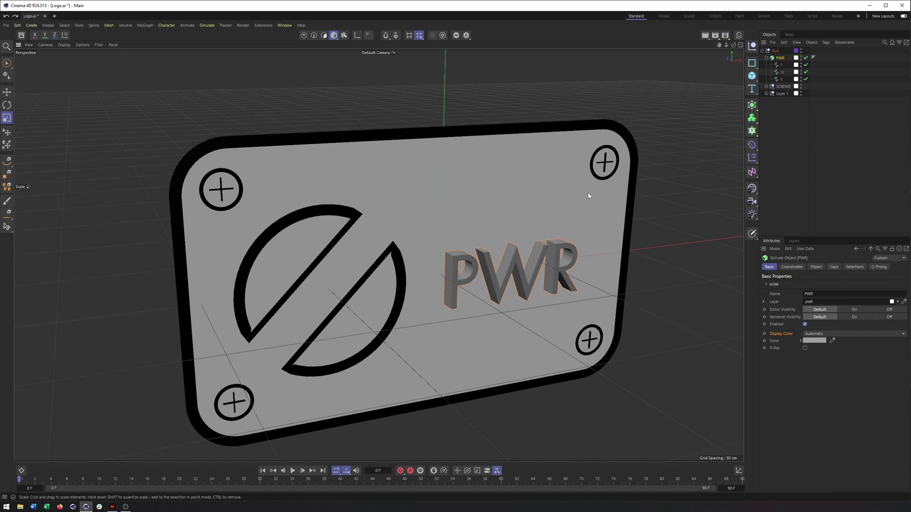
pyautogui.keyDown('alt'); pyautogui.moveTo(617, 176); pyautogui.dragTo(595, 183); pyautogui.keyUp('alt')
# - Expand the Layer 1 and SCREWS groups and switch the viewport shading to Lines
pyautogui.click(766, 93)
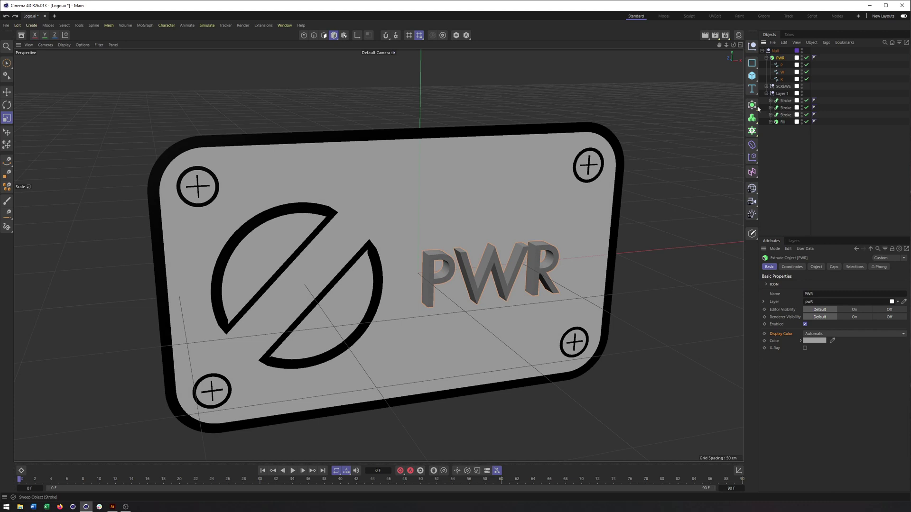
pyautogui.click(580, 166)
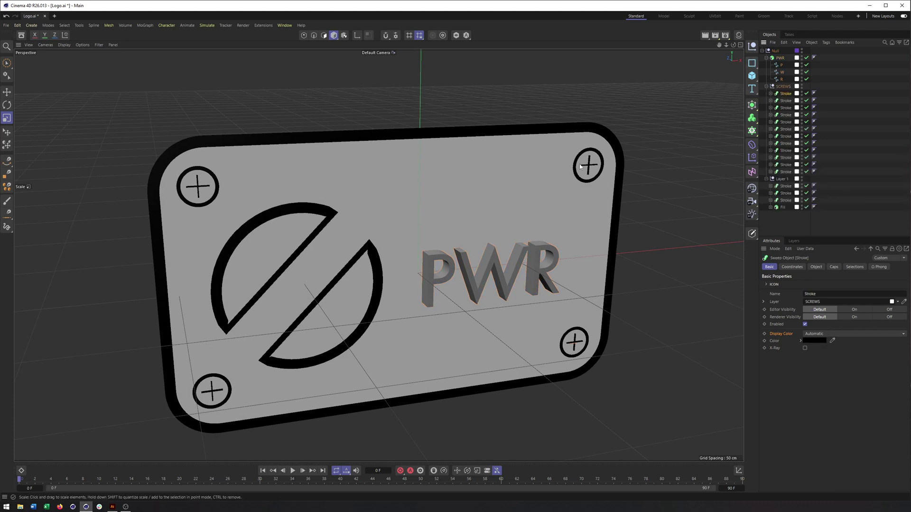
pyautogui.click(64, 45)
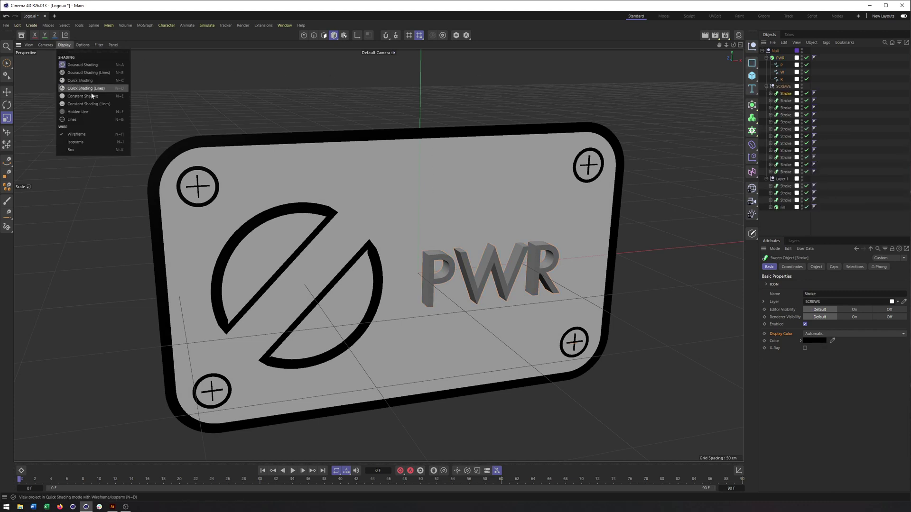
pyautogui.click(93, 120)
# - Select the two cross-bar strokes of the plate's upper-right screw
pyautogui.scroll(10, 434, 235)
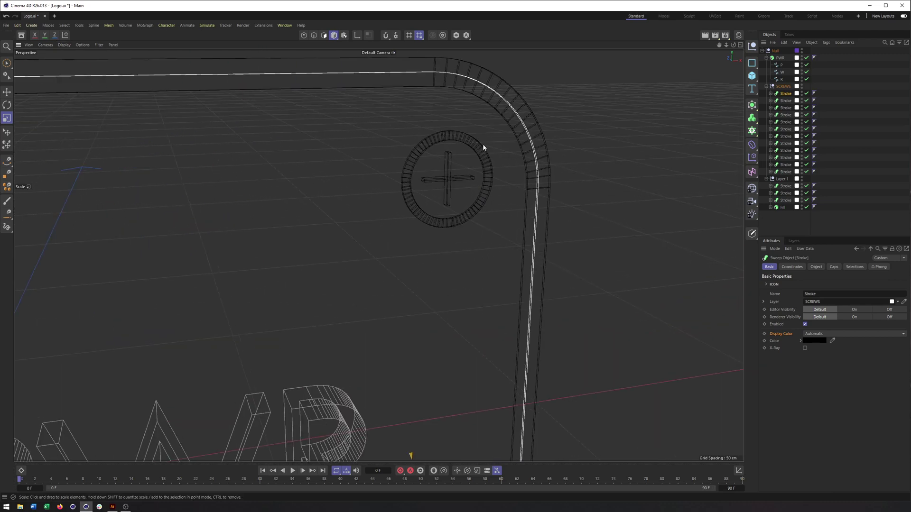
pyautogui.scroll(8, 483, 147)
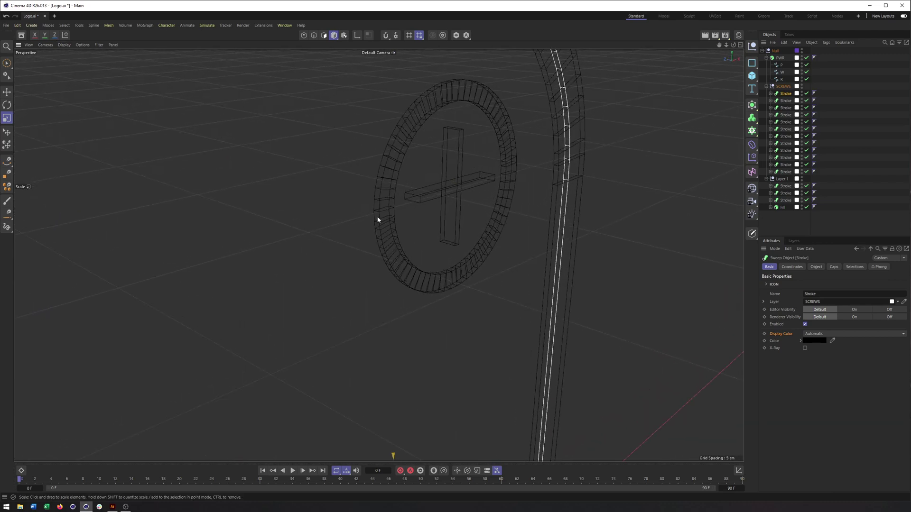
pyautogui.click(430, 104)
pyautogui.keyDown('alt'); pyautogui.moveTo(462, 139); pyautogui.dragTo(441, 144); pyautogui.keyUp('alt')
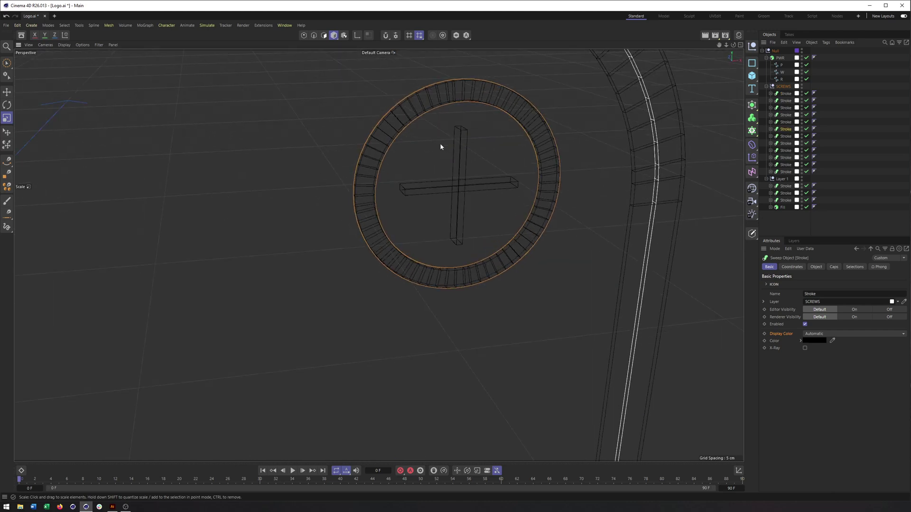
pyautogui.click(462, 175)
pyautogui.keyDown('shift'); pyautogui.click(445, 191); pyautogui.keyUp('shift')
pyautogui.keyDown('alt'); pyautogui.moveTo(445, 191); pyautogui.dragTo(454, 195); pyautogui.keyUp('alt')
pyautogui.scroll(-5, 454, 194)
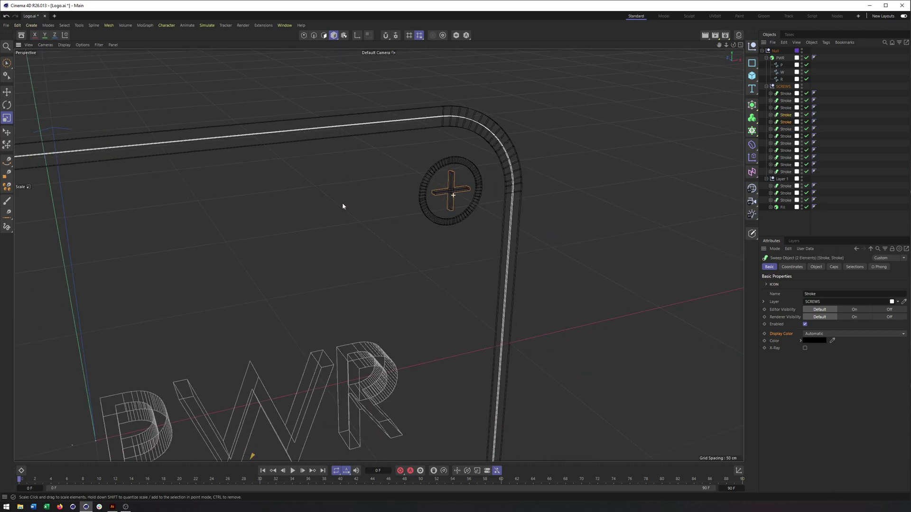
# - Add the upper-right screw's ring to the cross-bar selection and move all three strokes to the start of the SCREWS group
pyautogui.keyDown('alt'); pyautogui.moveTo(343, 204); pyautogui.dragTo(303, 209, button='right'); pyautogui.keyUp('alt')
pyautogui.keyDown('alt'); pyautogui.moveTo(407, 270); pyautogui.dragTo(455, 190, button='middle'); pyautogui.keyUp('alt')
pyautogui.moveTo(452, 196)
pyautogui.keyDown('alt'); pyautogui.mouseDown(button='right')
pyautogui.moveTo(340, 218)
pyautogui.moveTo(439, 199)
pyautogui.mouseUp(button='right'); pyautogui.keyUp('alt')
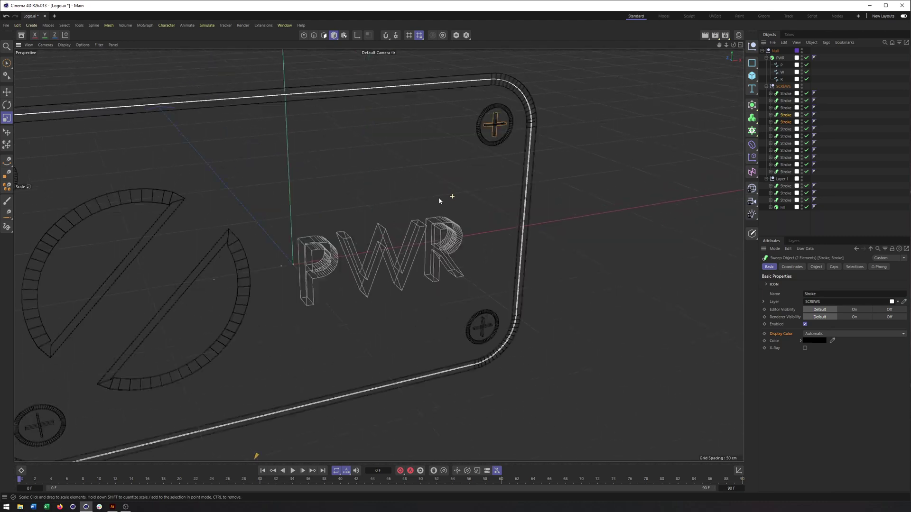
pyautogui.scroll(10, 505, 148)
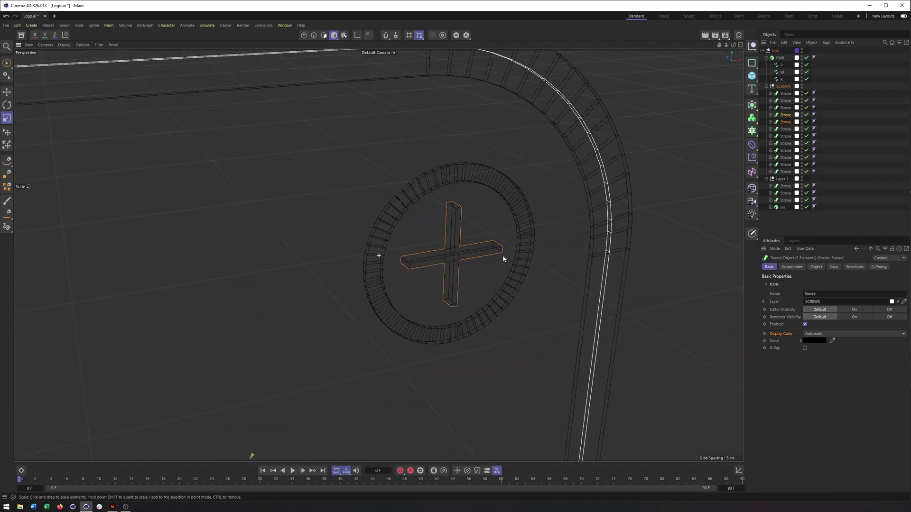
pyautogui.scroll(-3, 503, 259)
pyautogui.keyDown('shift'); pyautogui.click(498, 189); pyautogui.keyUp('shift')
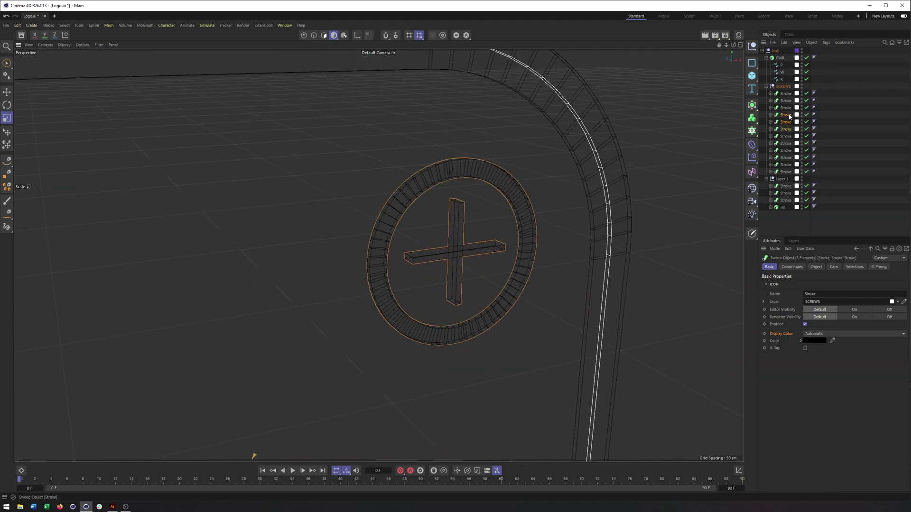
pyautogui.scroll(-10, 413, 280)
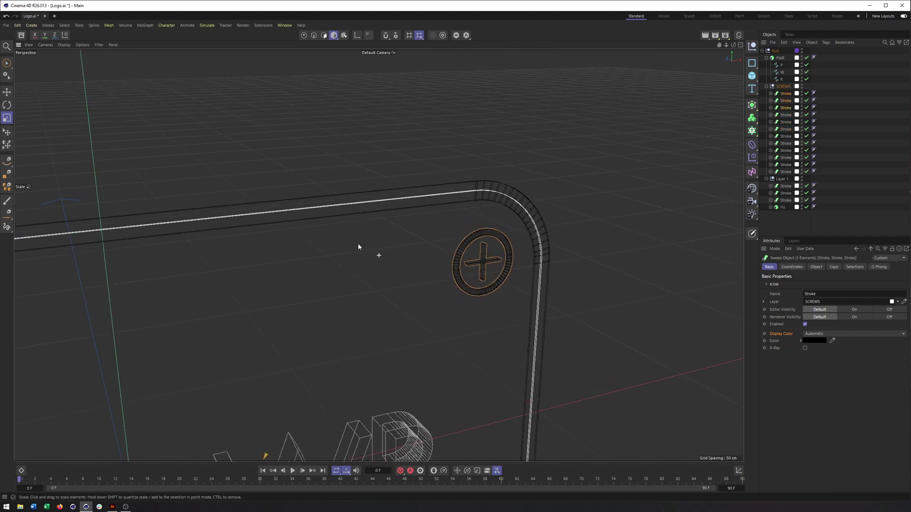
# - Switch the viewport back to Gouraud Shading and hide the Layer 1 group in the view
pyautogui.click(65, 45)
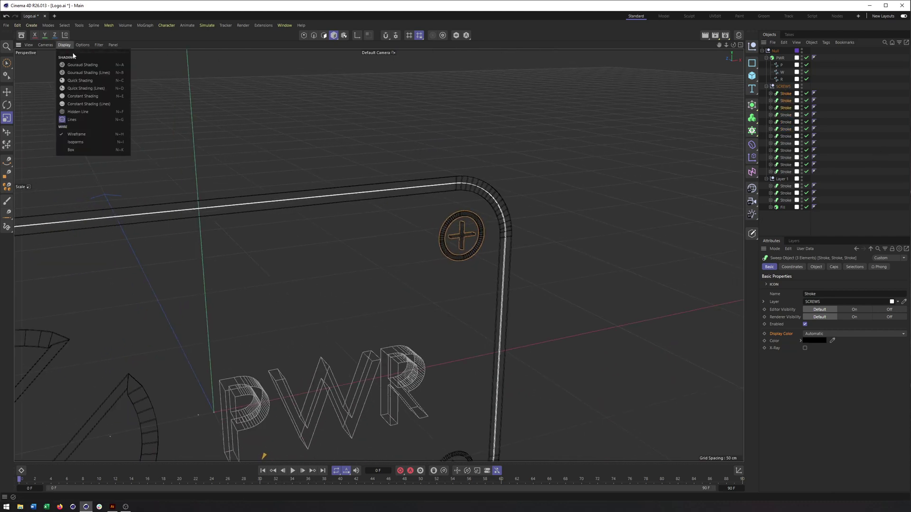
pyautogui.click(76, 60)
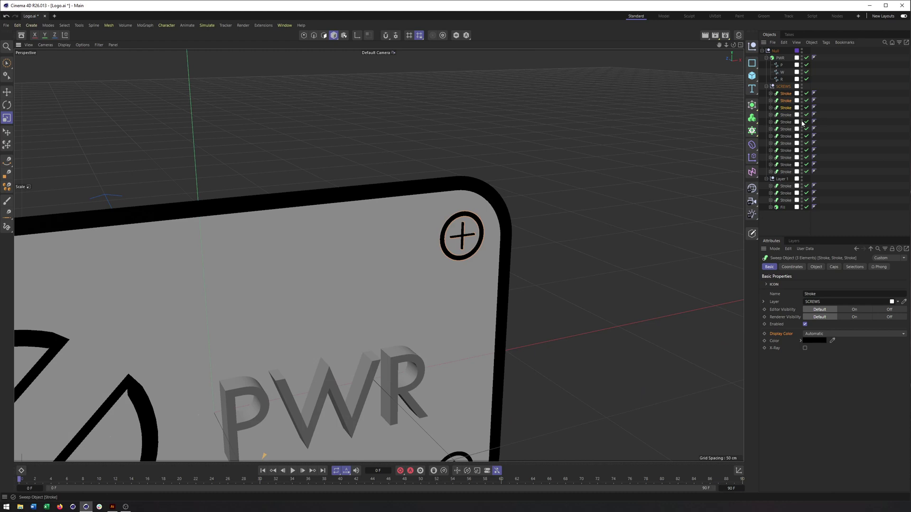
pyautogui.click(802, 178)
pyautogui.keyDown('alt'); pyautogui.moveTo(440, 284); pyautogui.dragTo(521, 245); pyautogui.keyUp('alt')
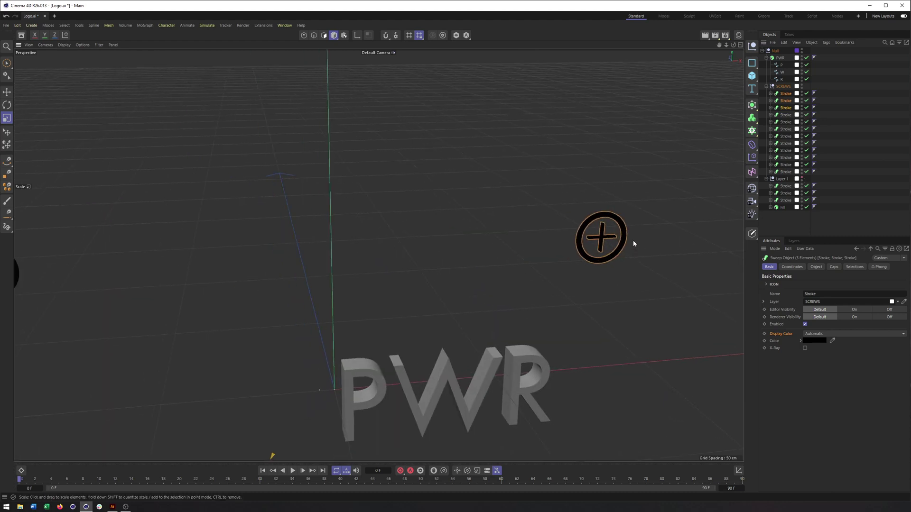
# - Check which screw part each of the first three SCREWS strokes forms and expand the ring's stroke
pyautogui.press('s')
pyautogui.click(783, 94)
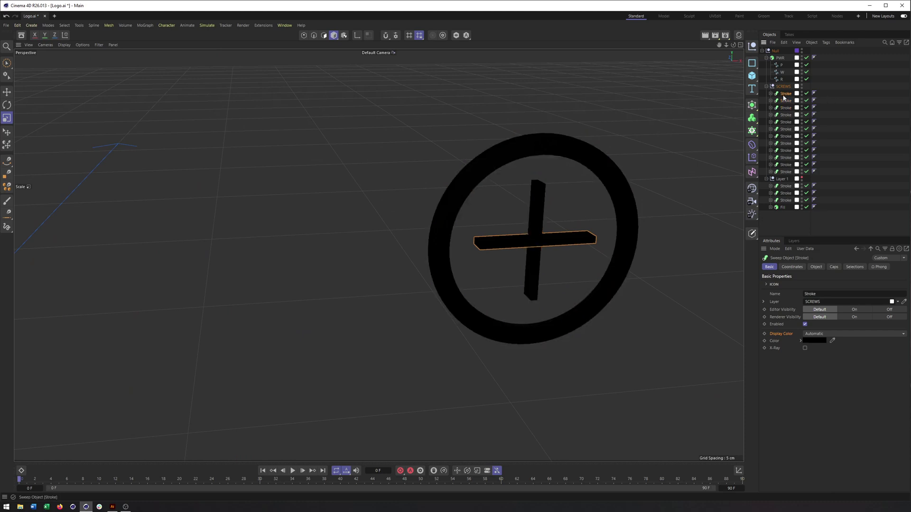
pyautogui.click(785, 101)
pyautogui.click(785, 109)
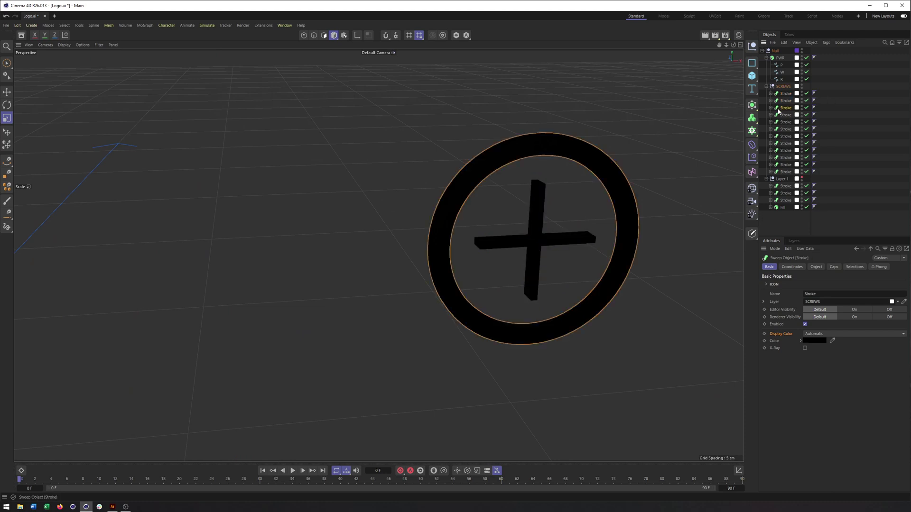
pyautogui.click(771, 107)
pyautogui.moveTo(522, 261)
pyautogui.keyDown('alt'); pyautogui.mouseDown()
pyautogui.moveTo(513, 289)
pyautogui.moveTo(480, 242)
pyautogui.mouseUp(); pyautogui.keyUp('alt')
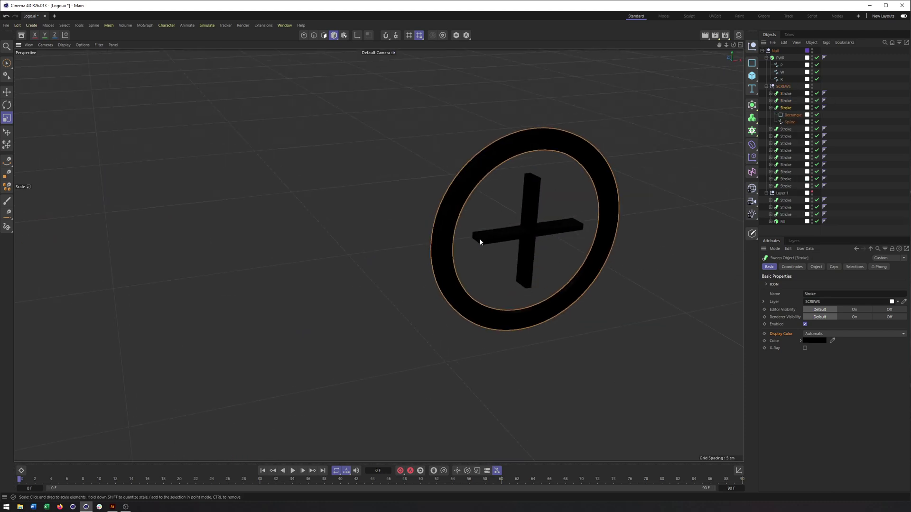
# - Replace the ring's Stroke sweep with an Extrude of its spline as the first object in the SCREWS group
pyautogui.click(751, 105)
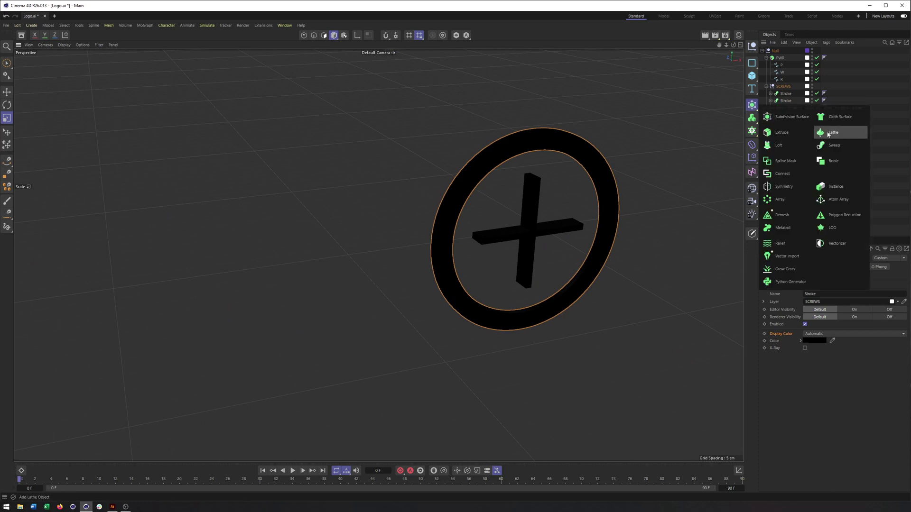
pyautogui.click(792, 136)
pyautogui.moveTo(778, 51)
pyautogui.mouseDown()
pyautogui.moveTo(789, 115)
pyautogui.moveTo(789, 99)
pyautogui.mouseUp()
pyautogui.moveTo(790, 131); pyautogui.dragTo(790, 95)
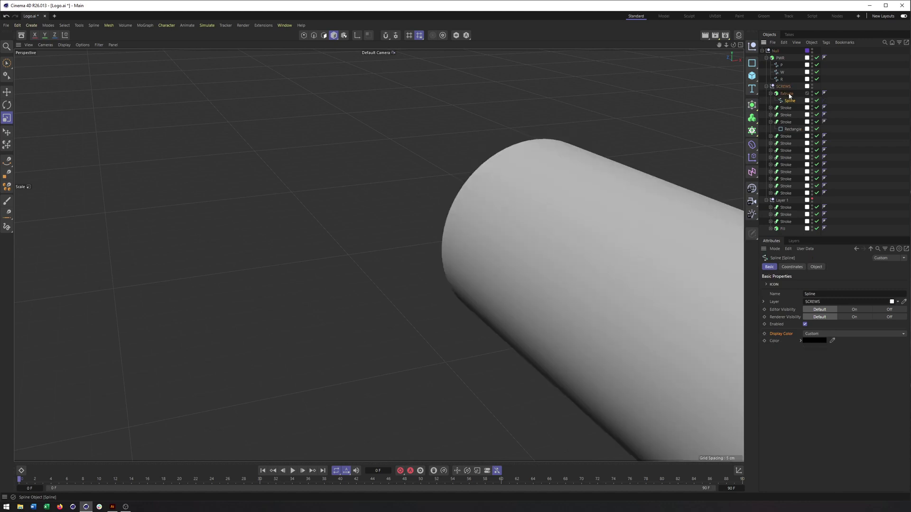
pyautogui.click(785, 122)
pyautogui.press('Delete')
# - Set the screw head Extrude's offset to 2 cm
pyautogui.click(787, 94)
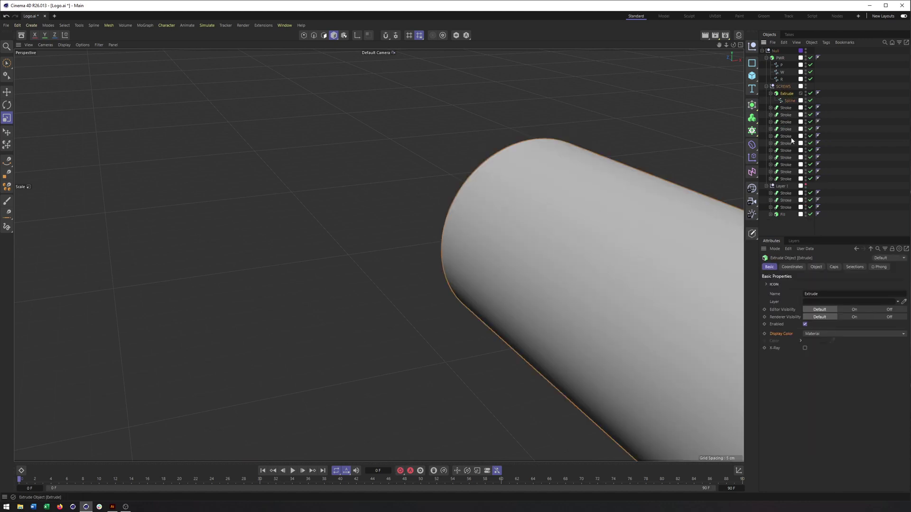
pyautogui.click(816, 267)
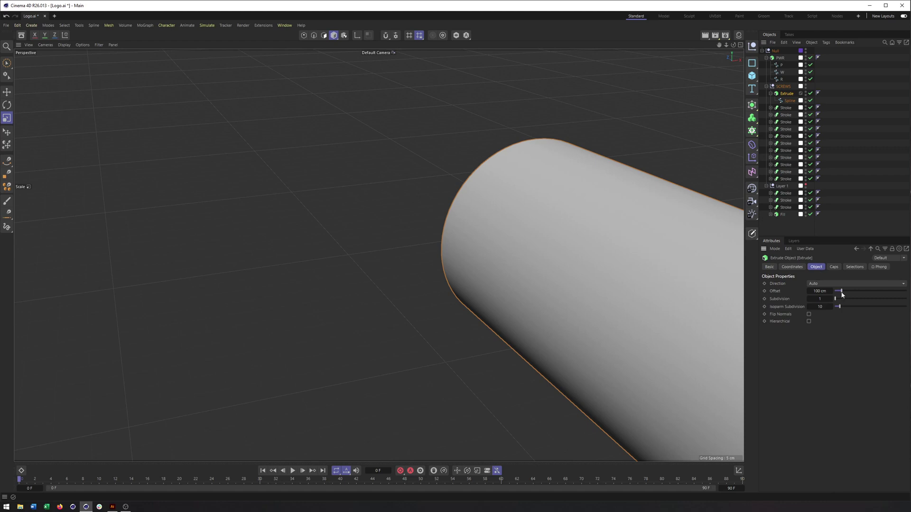
pyautogui.moveTo(836, 293); pyautogui.dragTo(832, 294)
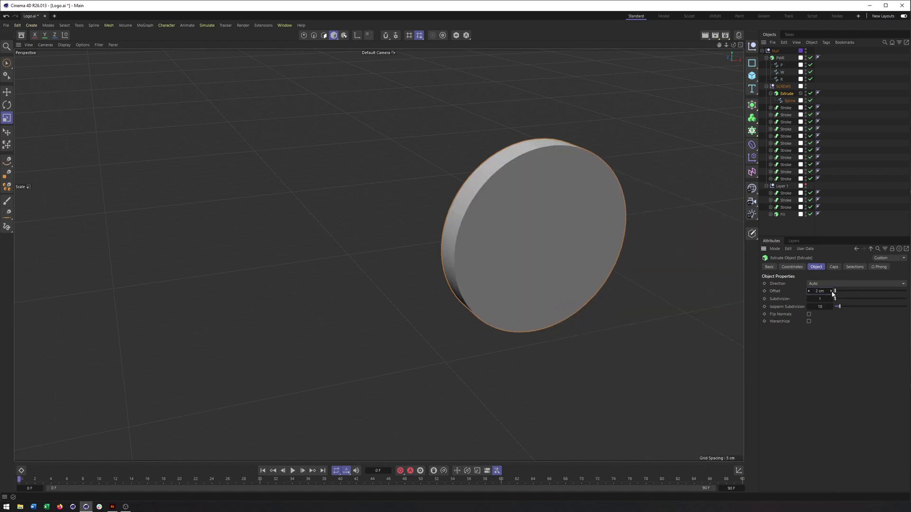
# - Try a 5.32 cm round bevel on both caps of the screw head and an open start without its cap
pyautogui.click(834, 268)
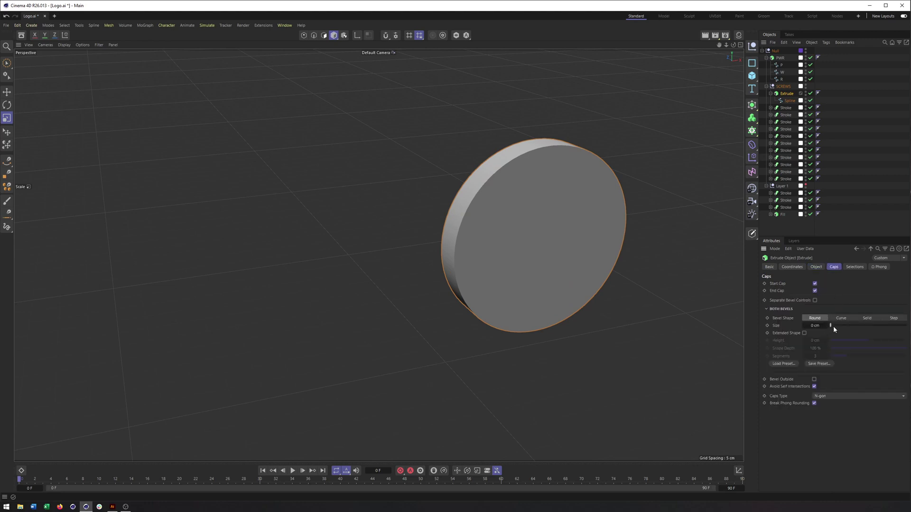
pyautogui.moveTo(833, 327); pyautogui.dragTo(834, 328)
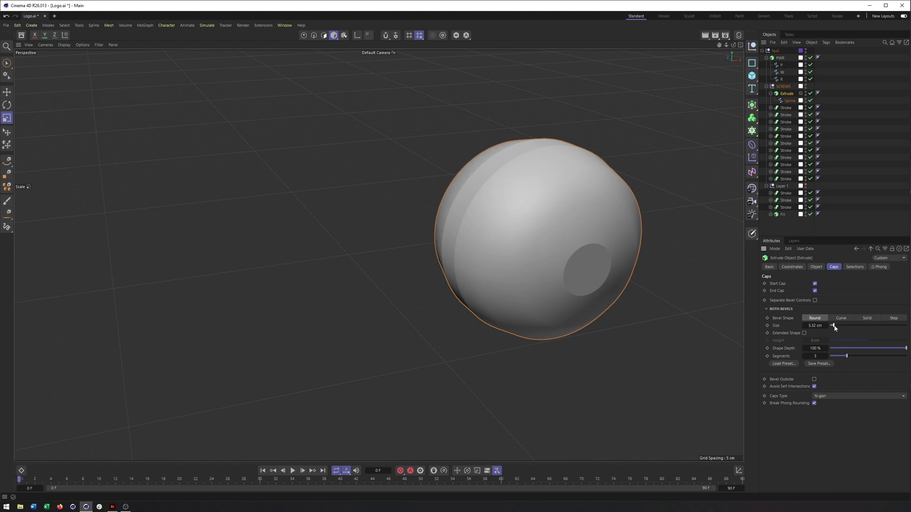
pyautogui.click(815, 291)
pyautogui.click(815, 290)
pyautogui.click(815, 284)
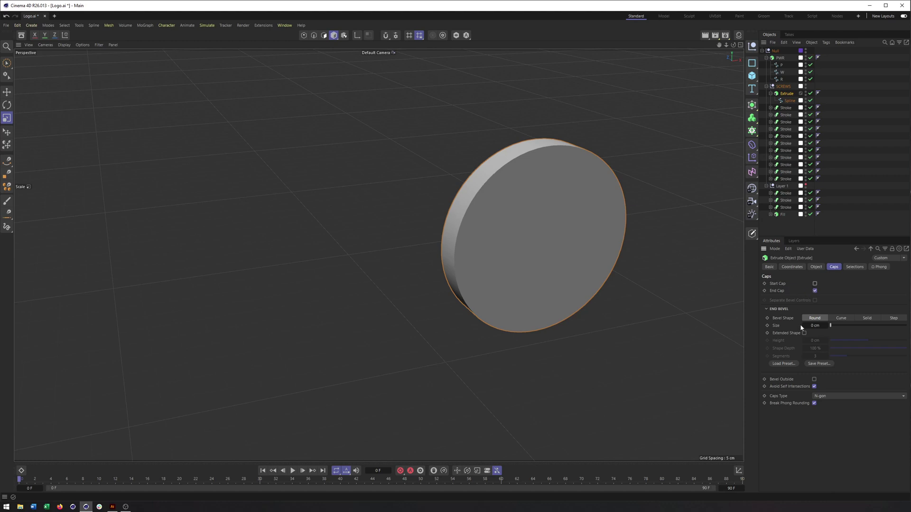
# - Give the screw head a 2.55 cm end bevel and, with the start cap on and separate bevel controls, a 0 cm start bevel
pyautogui.moveTo(830, 325); pyautogui.dragTo(831, 325)
pyautogui.keyDown('alt'); pyautogui.moveTo(378, 254); pyautogui.dragTo(520, 187); pyautogui.keyUp('alt')
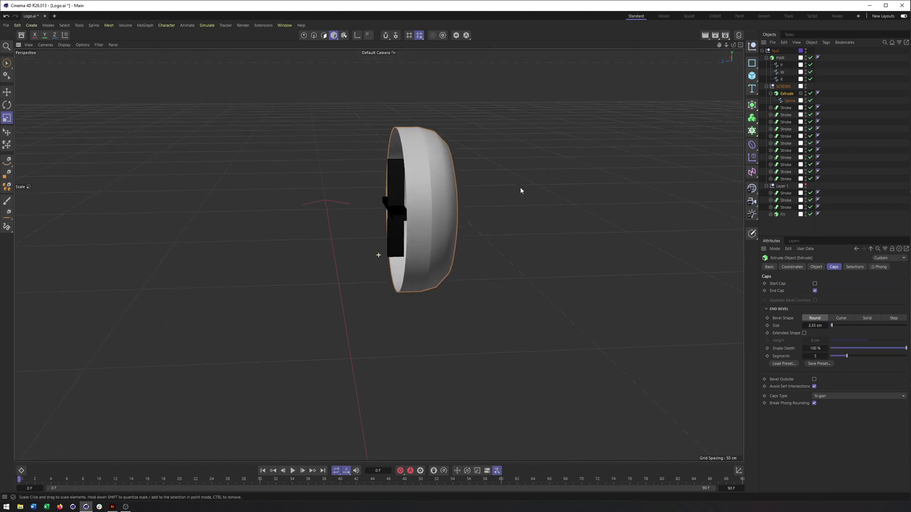
pyautogui.click(816, 284)
pyautogui.click(815, 300)
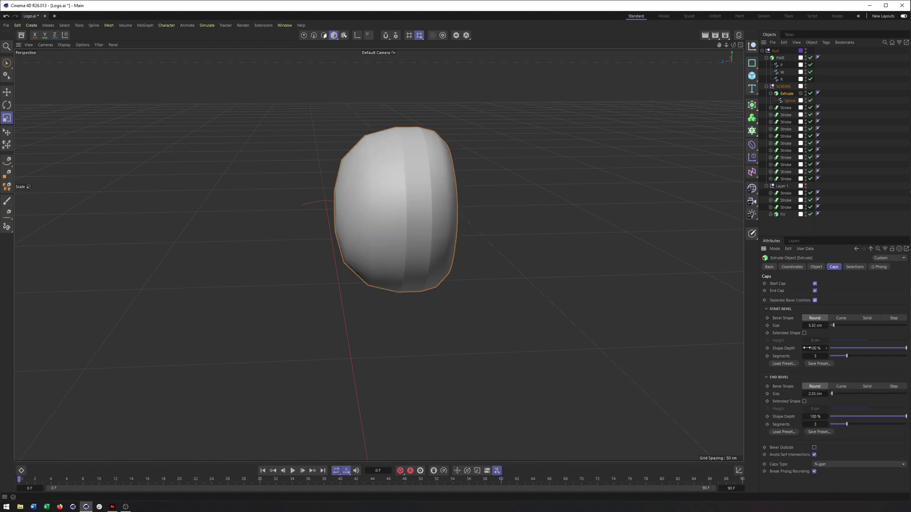
pyautogui.moveTo(832, 327); pyautogui.dragTo(828, 328)
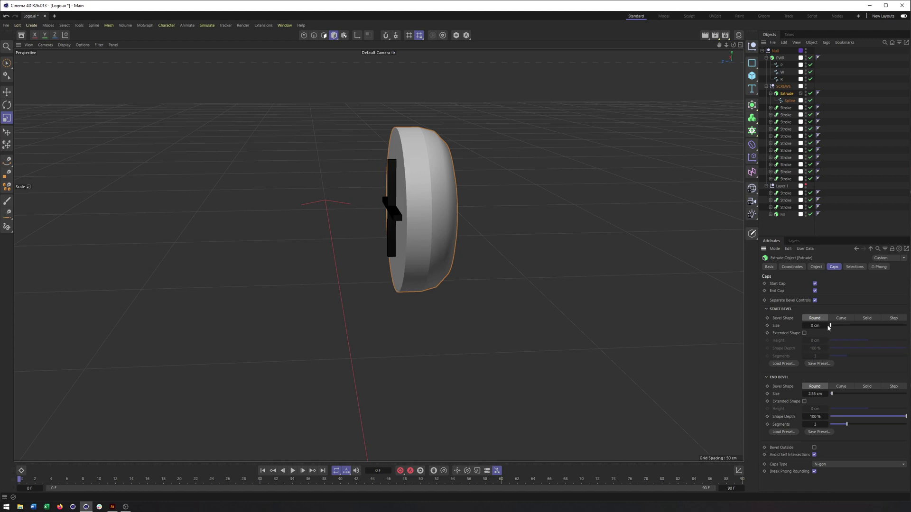
pyautogui.keyDown('alt'); pyautogui.moveTo(457, 199); pyautogui.dragTo(437, 180); pyautogui.keyUp('alt')
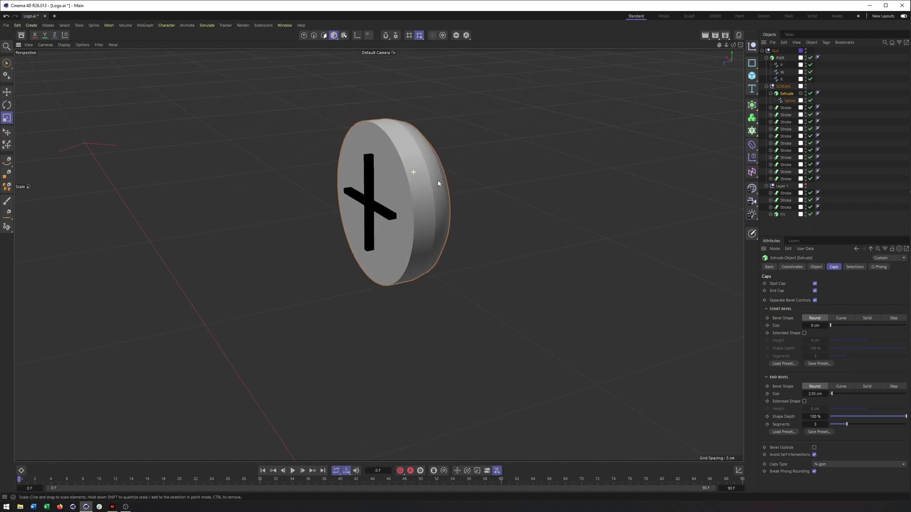
# - Expand the screw's two cross-bar strokes and center the axes of their splines with Center Axis to
pyautogui.keyDown('shift'); pyautogui.click(786, 115); pyautogui.keyUp('shift')
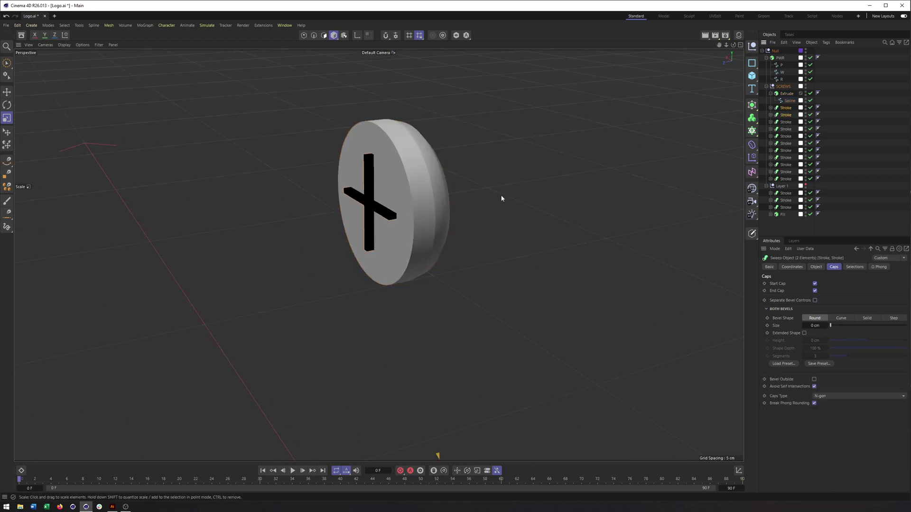
pyautogui.moveTo(501, 197)
pyautogui.keyDown('alt'); pyautogui.mouseDown()
pyautogui.moveTo(538, 329)
pyautogui.moveTo(481, 182)
pyautogui.mouseUp(); pyautogui.keyUp('alt')
pyautogui.keyDown('alt'); pyautogui.moveTo(482, 181); pyautogui.dragTo(282, 208, button='right'); pyautogui.keyUp('alt')
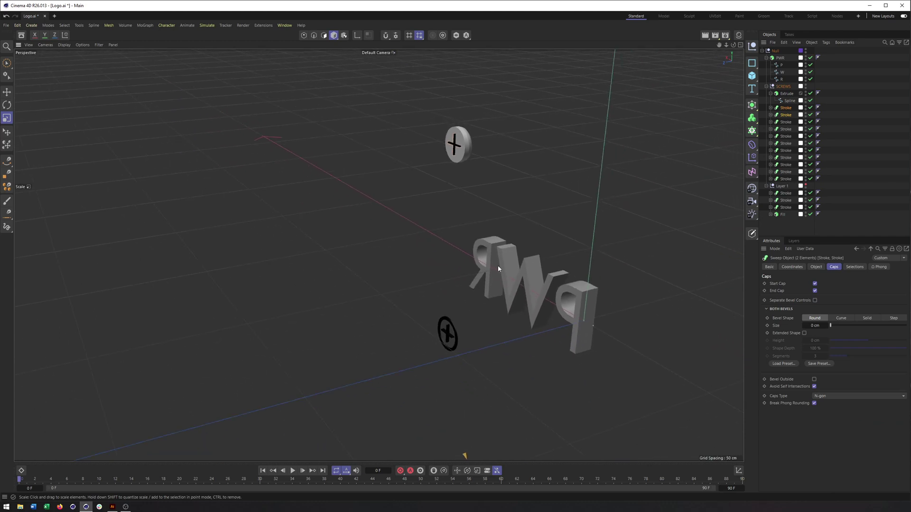
pyautogui.keyDown('alt'); pyautogui.moveTo(498, 268); pyautogui.dragTo(432, 255, button='middle'); pyautogui.keyUp('alt')
pyautogui.click(770, 107)
pyautogui.click(770, 129)
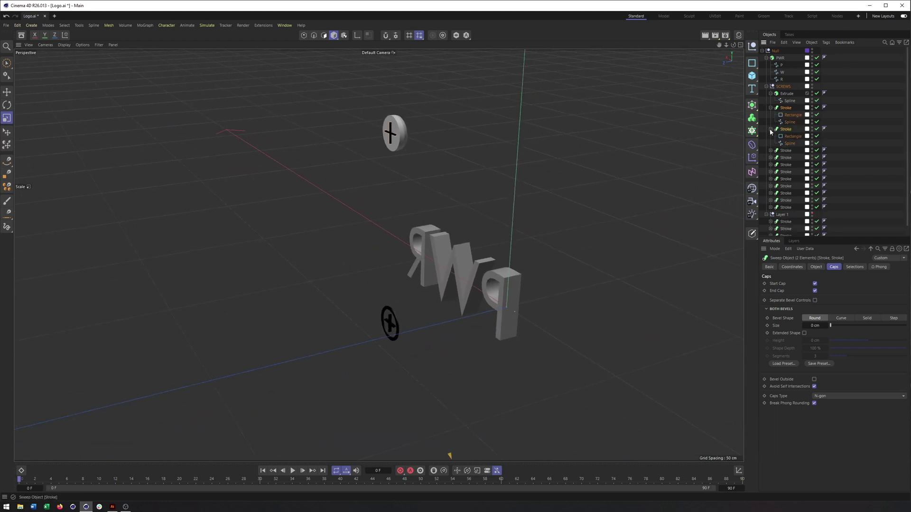
pyautogui.click(790, 122)
pyautogui.keyDown('shift'); pyautogui.click(790, 143); pyautogui.keyUp('shift')
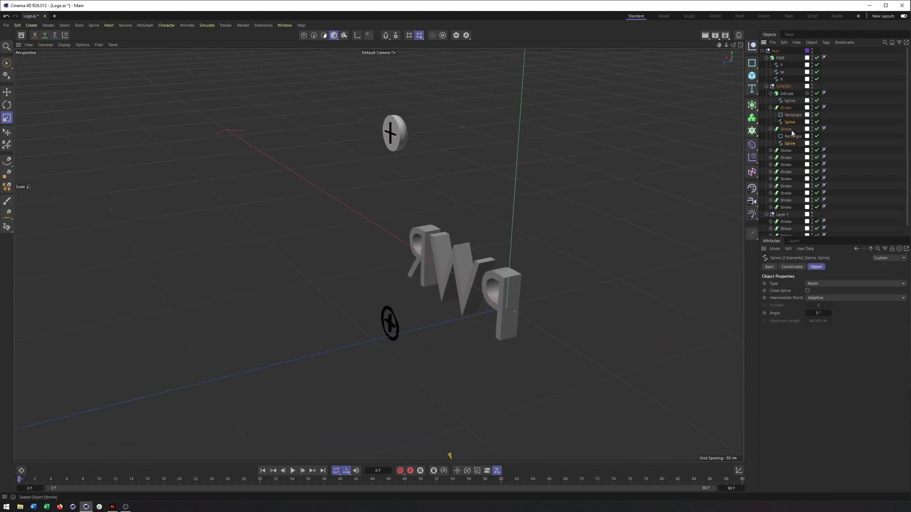
pyautogui.click(71, 27)
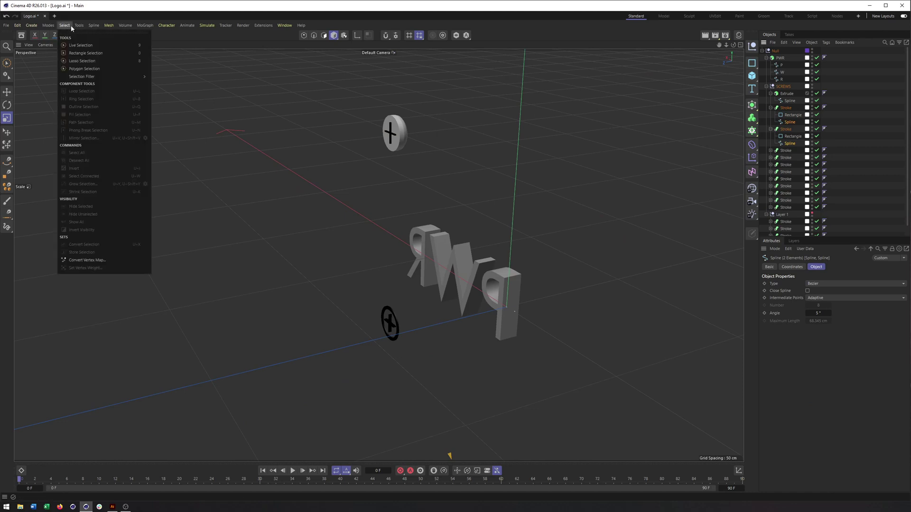
pyautogui.moveTo(79, 25)
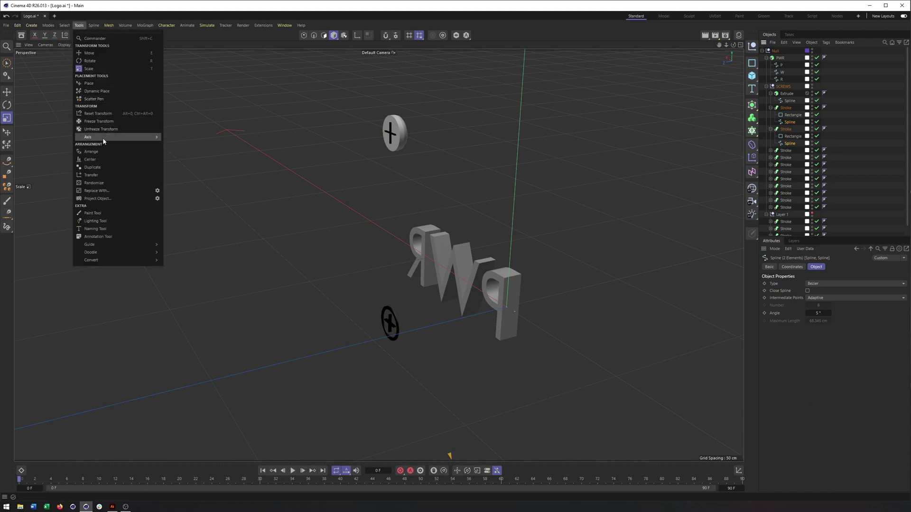
pyautogui.moveTo(102, 137)
pyautogui.click(182, 156)
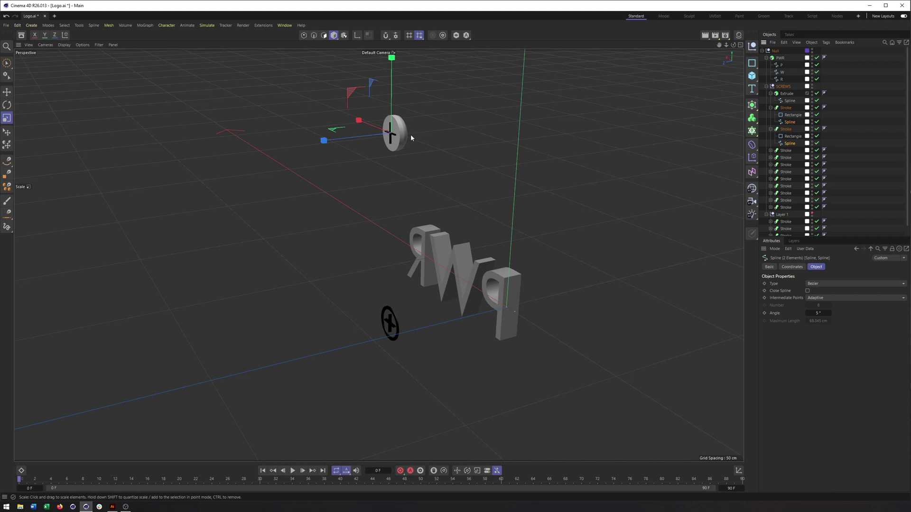
# - Apply Center Parent to for the splines of the screw's two cross-bar strokes
pyautogui.click(65, 26)
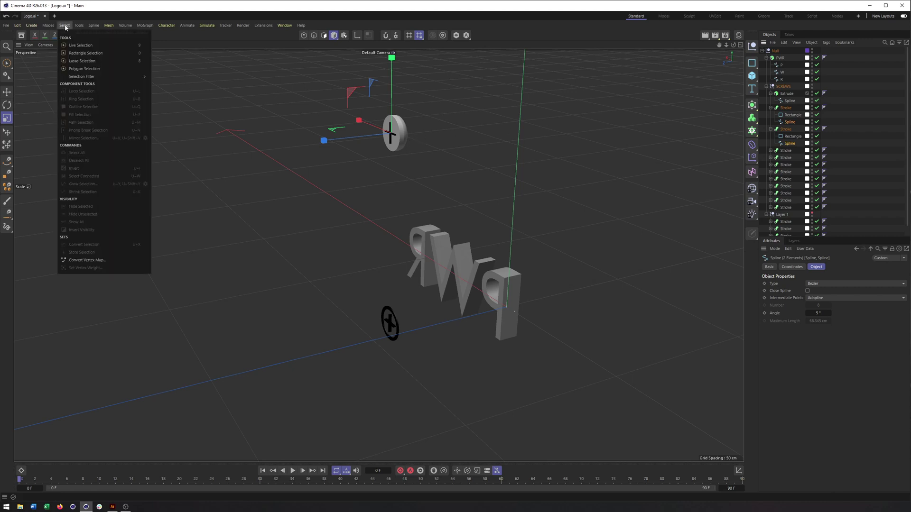
pyautogui.moveTo(78, 26)
pyautogui.moveTo(114, 138)
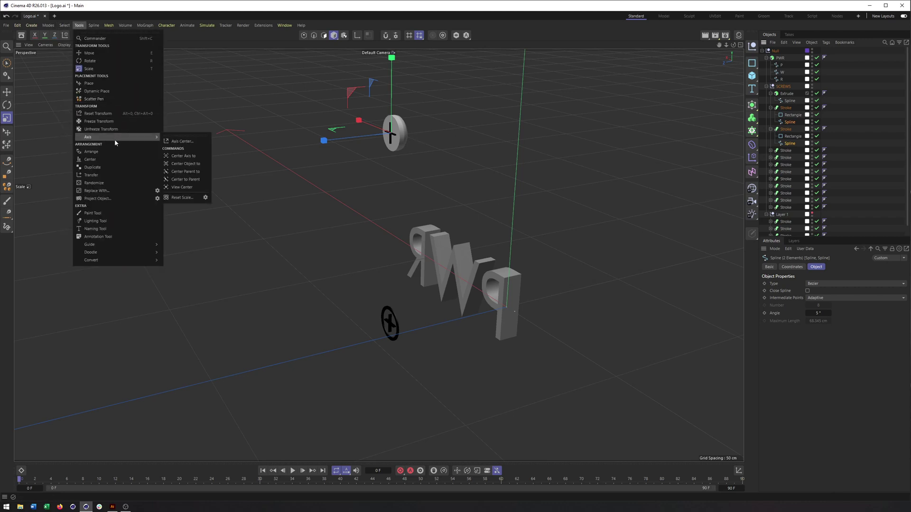
pyautogui.click(196, 171)
# - Move both cross-bar strokes along the Z axis through the screw head so they straddle its rounded front face
pyautogui.click(784, 109)
pyautogui.keyDown('ctrl'); pyautogui.click(785, 130); pyautogui.keyUp('ctrl')
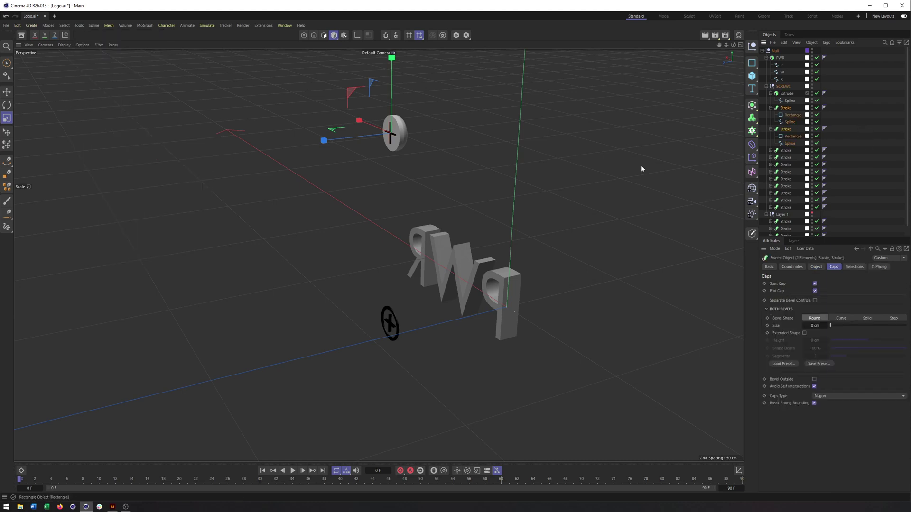
pyautogui.keyDown('alt'); pyautogui.moveTo(393, 206); pyautogui.dragTo(378, 254, button='middle'); pyautogui.keyUp('alt')
pyautogui.keyDown('alt'); pyautogui.moveTo(380, 172); pyautogui.dragTo(429, 161, button='right'); pyautogui.keyUp('alt')
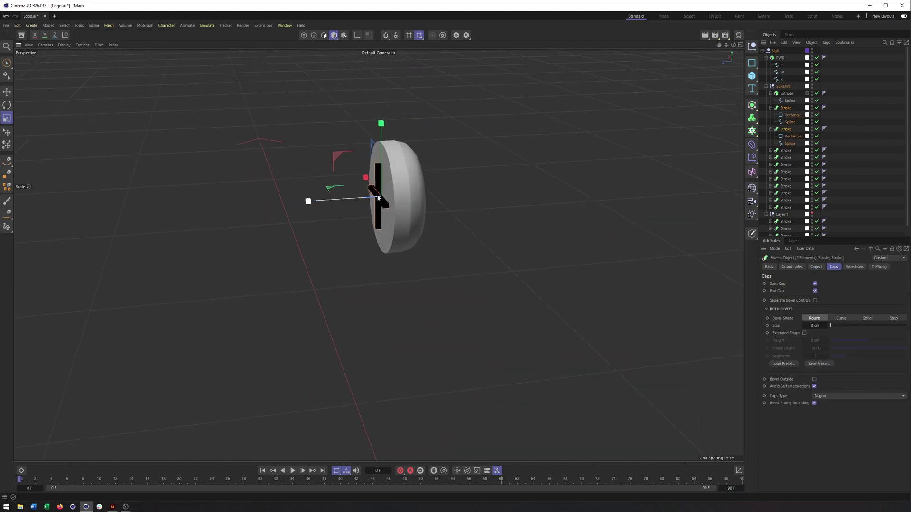
pyautogui.press('e')
pyautogui.moveTo(314, 201); pyautogui.dragTo(352, 201)
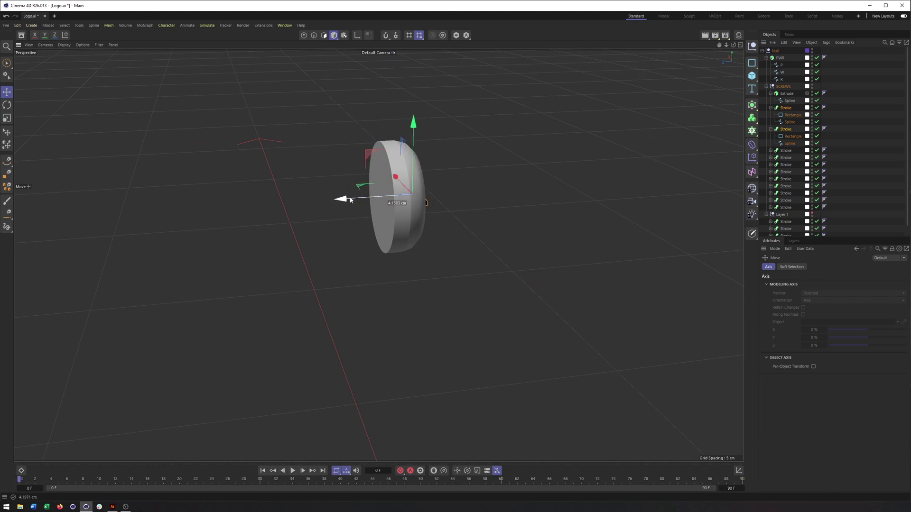
pyautogui.keyDown('alt'); pyautogui.moveTo(402, 184); pyautogui.dragTo(303, 181); pyautogui.keyUp('alt')
pyautogui.keyDown('alt'); pyautogui.moveTo(451, 197); pyautogui.dragTo(504, 195, button='right'); pyautogui.keyUp('alt')
pyautogui.keyDown('alt'); pyautogui.moveTo(503, 200); pyautogui.dragTo(398, 202); pyautogui.keyUp('alt')
pyautogui.moveTo(534, 212); pyautogui.dragTo(557, 212)
# - Collapse the two cross-bar strokes and group them in a null
pyautogui.click(770, 108)
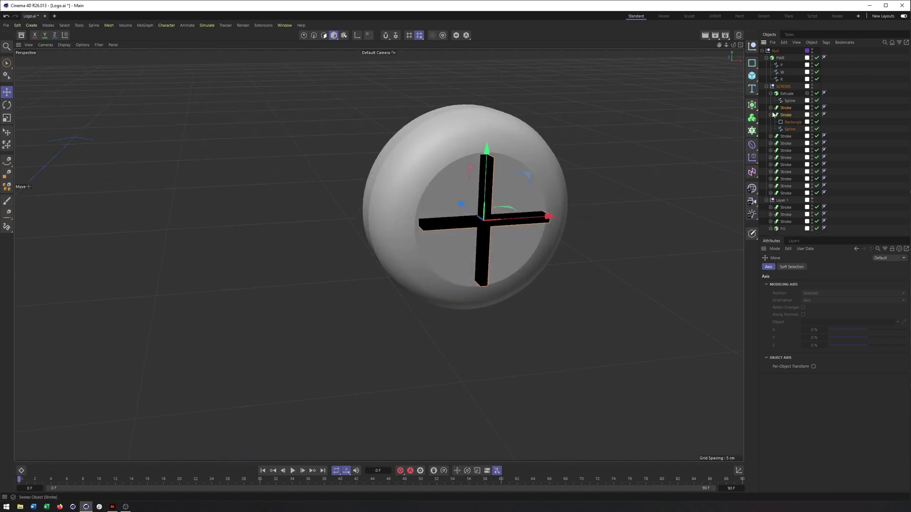
pyautogui.click(771, 115)
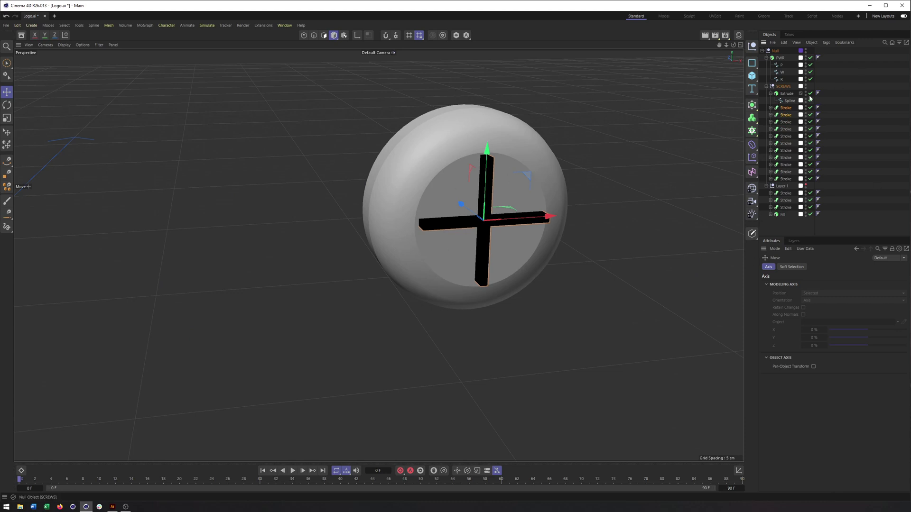
pyautogui.moveTo(752, 119)
pyautogui.mouseDown()
pyautogui.moveTo(784, 126)
pyautogui.moveTo(742, 121)
pyautogui.mouseUp()
pyautogui.rightClick(784, 110)
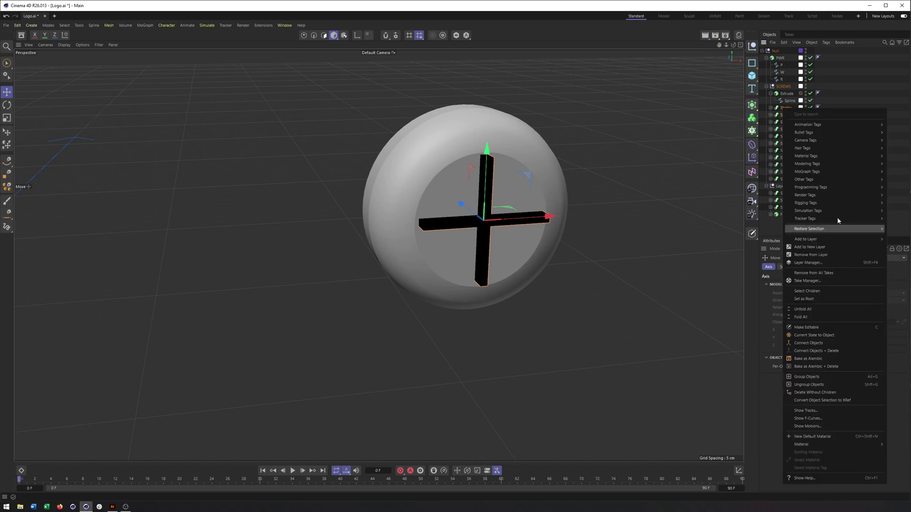
pyautogui.click(833, 376)
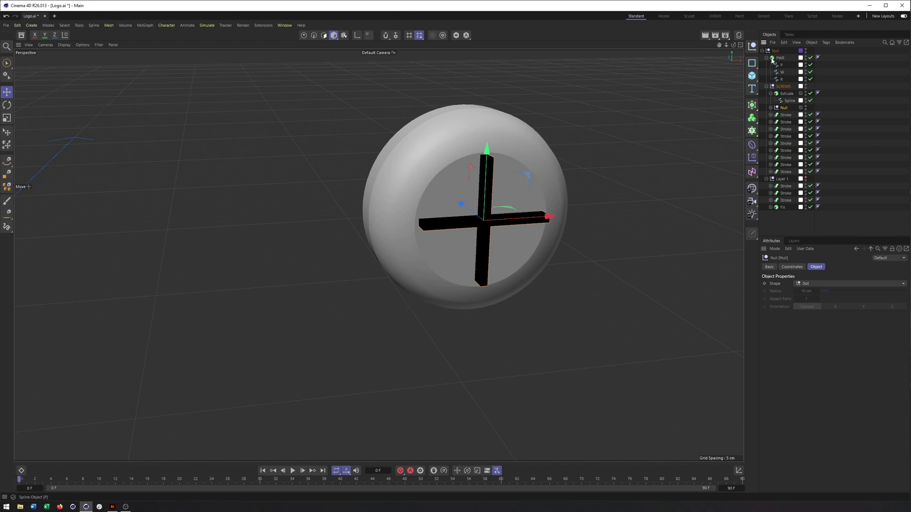
# - Add a Boole inside SCREWS and place the screw head Extrude and the cross-bar null under it
pyautogui.click(752, 118)
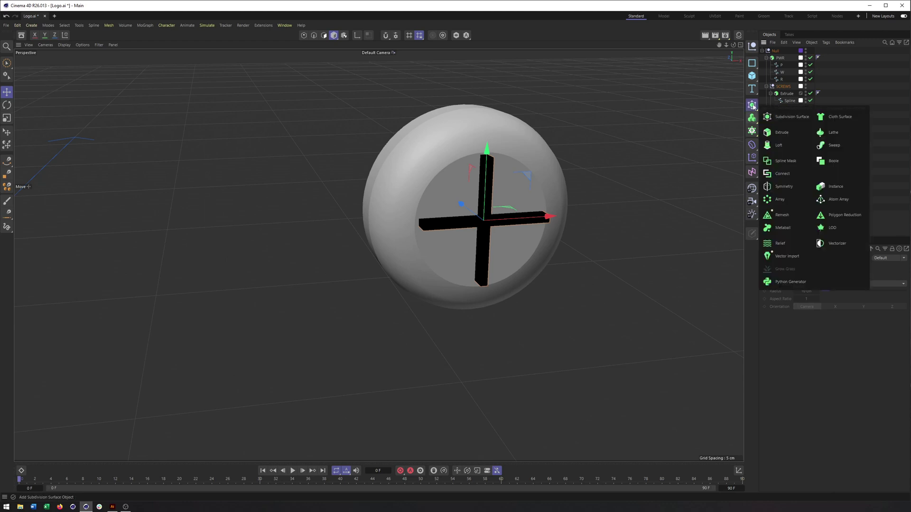
pyautogui.click(835, 161)
pyautogui.moveTo(768, 51); pyautogui.dragTo(788, 98)
pyautogui.click(785, 100)
pyautogui.keyDown('shift'); pyautogui.click(784, 114); pyautogui.keyUp('shift')
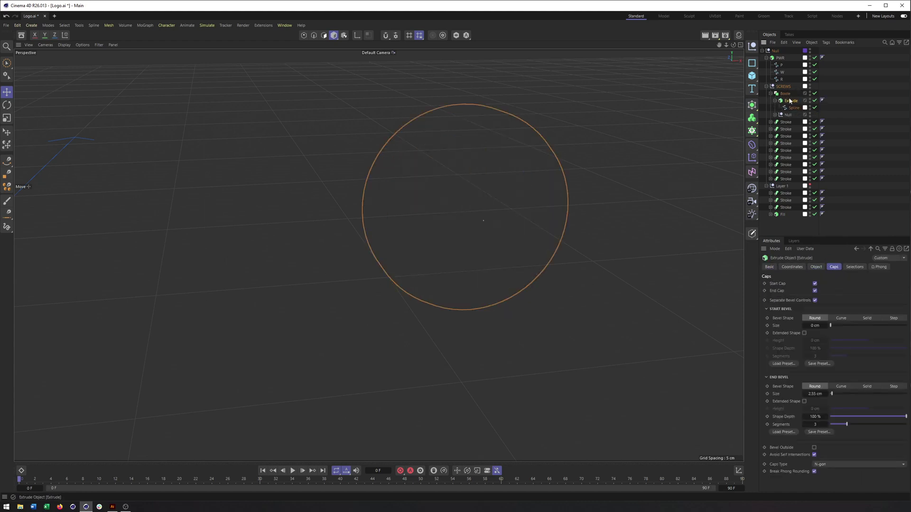
# - Try the Boole with High Quality off and inspect the cross cut in the screw head
pyautogui.click(785, 94)
pyautogui.keyDown('alt'); pyautogui.moveTo(545, 205); pyautogui.dragTo(577, 205); pyautogui.keyUp('alt')
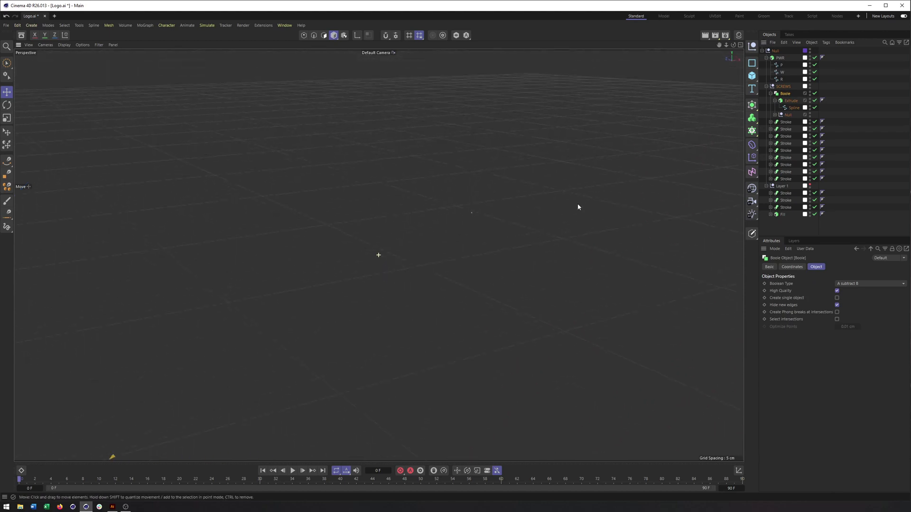
pyautogui.click(838, 292)
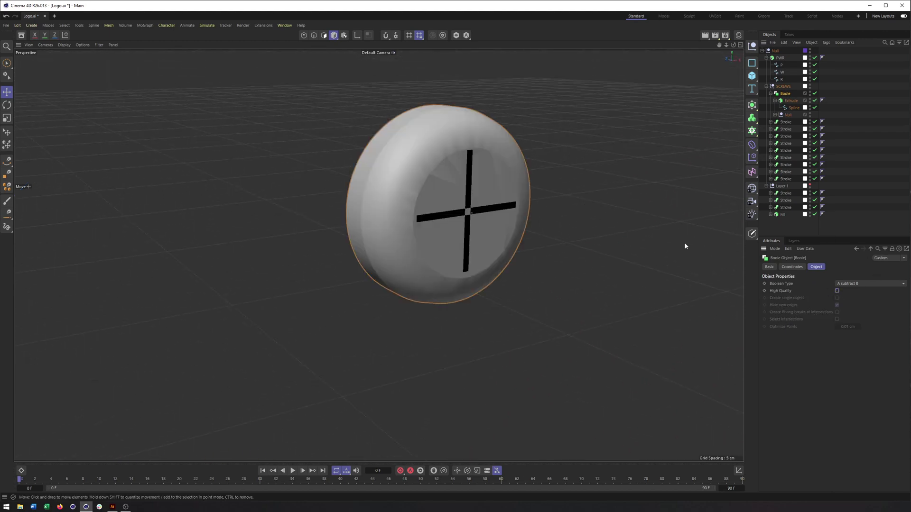
pyautogui.keyDown('alt'); pyautogui.moveTo(499, 195); pyautogui.dragTo(451, 196); pyautogui.keyUp('alt')
pyautogui.keyDown('alt'); pyautogui.moveTo(478, 197); pyautogui.dragTo(565, 188, button='right'); pyautogui.keyUp('alt')
pyautogui.keyDown('alt'); pyautogui.moveTo(467, 196); pyautogui.dragTo(539, 207); pyautogui.keyUp('alt')
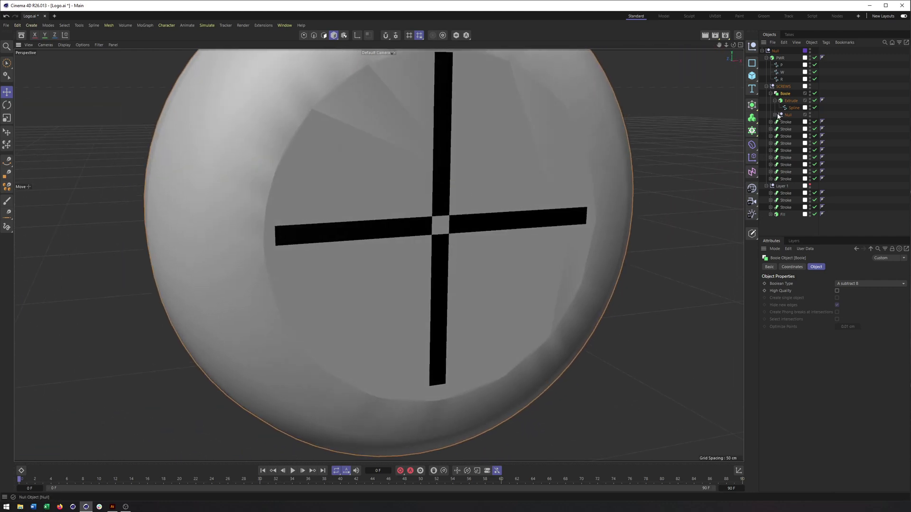
pyautogui.click(776, 115)
pyautogui.click(780, 123)
pyautogui.moveTo(488, 219)
pyautogui.keyDown('alt'); pyautogui.mouseDown()
pyautogui.moveTo(424, 216)
pyautogui.moveTo(445, 222)
pyautogui.mouseUp(); pyautogui.keyUp('alt')
pyautogui.moveTo(376, 232)
pyautogui.keyDown('alt'); pyautogui.mouseDown()
pyautogui.moveTo(391, 234)
pyautogui.moveTo(376, 235)
pyautogui.mouseUp(); pyautogui.keyUp('alt')
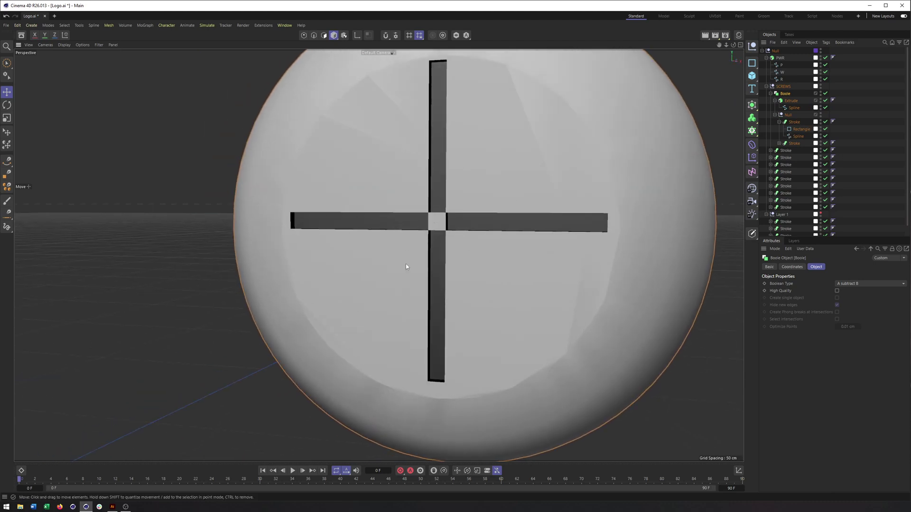
pyautogui.keyDown('alt'); pyautogui.moveTo(445, 244); pyautogui.dragTo(477, 276); pyautogui.keyUp('alt')
pyautogui.scroll(-5, 477, 277)
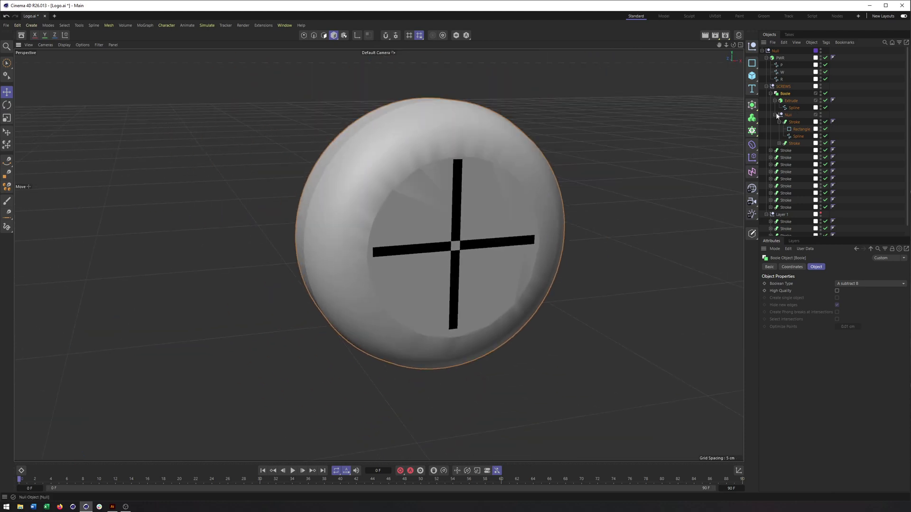
# - Move the screw head Extrude and the cross-bar null out of the Boole and delete the Boole
pyautogui.click(775, 114)
pyautogui.click(781, 102)
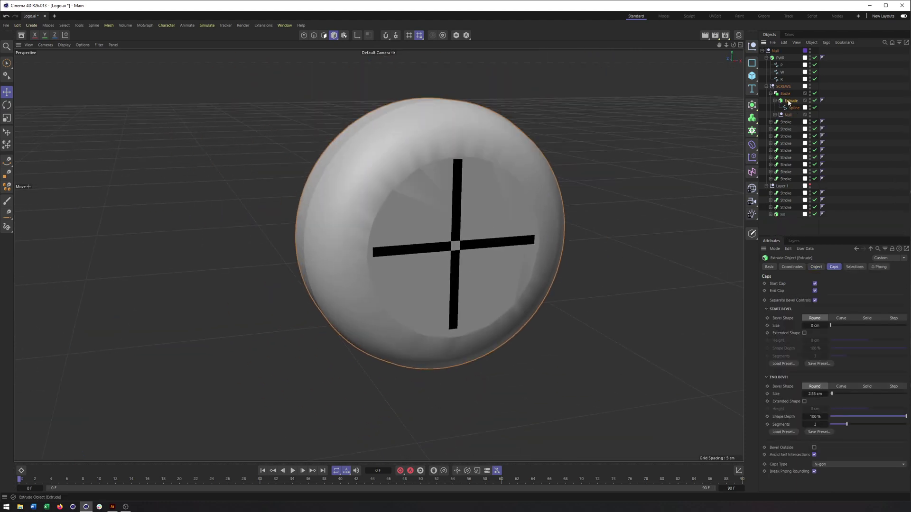
pyautogui.click(775, 101)
pyautogui.keyDown('shift'); pyautogui.click(785, 109); pyautogui.keyUp('shift')
pyautogui.moveTo(789, 101); pyautogui.dragTo(789, 90)
pyautogui.click(786, 108)
pyautogui.press('Delete')
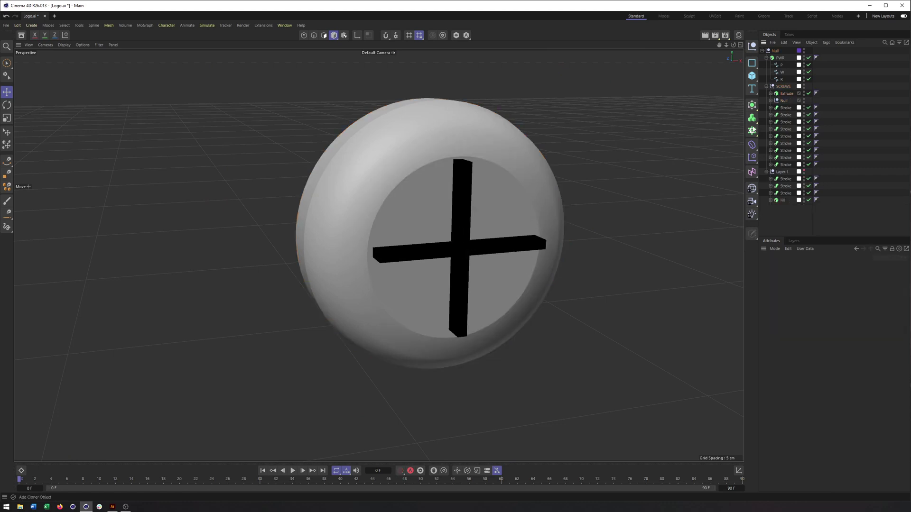
# - Add a Volume Builder inside SCREWS and place the screw head Extrude and the cross-bar null under it
pyautogui.moveTo(752, 118); pyautogui.dragTo(795, 122)
pyautogui.click(789, 132)
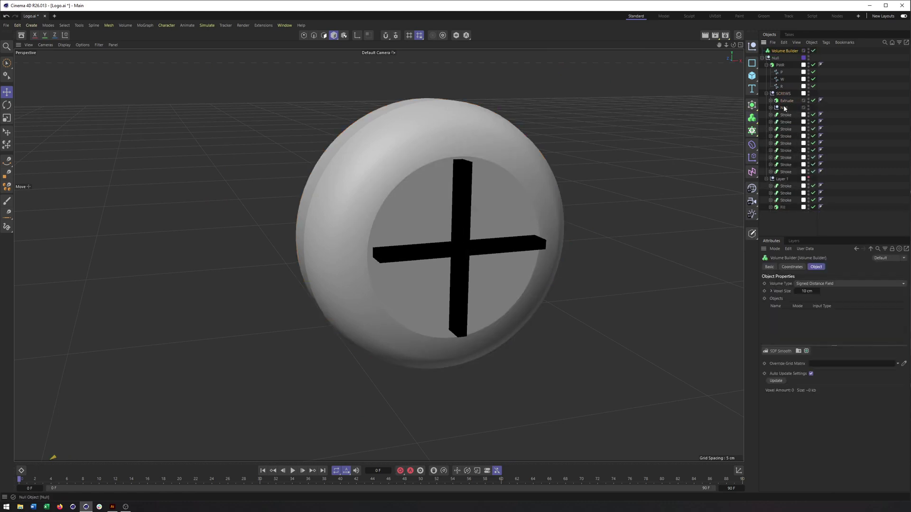
pyautogui.moveTo(785, 51); pyautogui.dragTo(792, 93)
pyautogui.click(785, 100)
pyautogui.keyDown('shift'); pyautogui.click(783, 109); pyautogui.keyUp('shift')
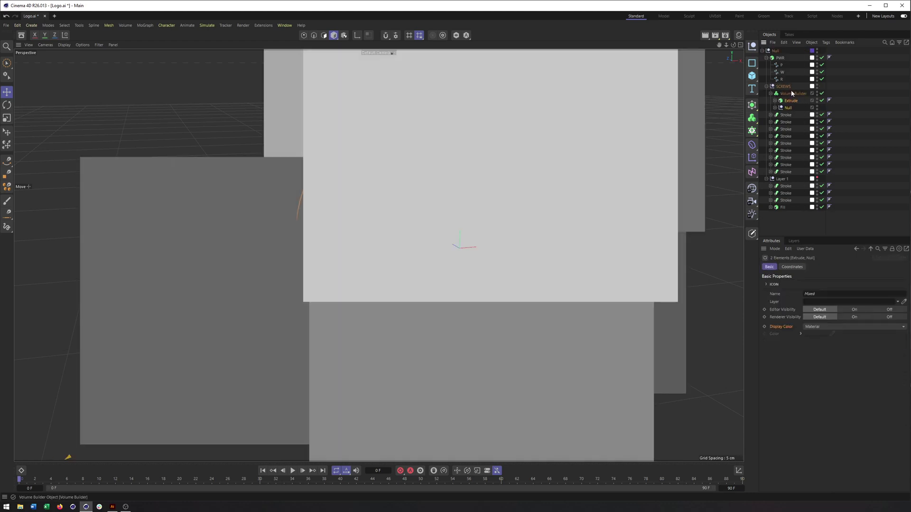
# - Set the Volume Builder's voxel size to 0.1 cm
pyautogui.click(792, 93)
pyautogui.write('10')
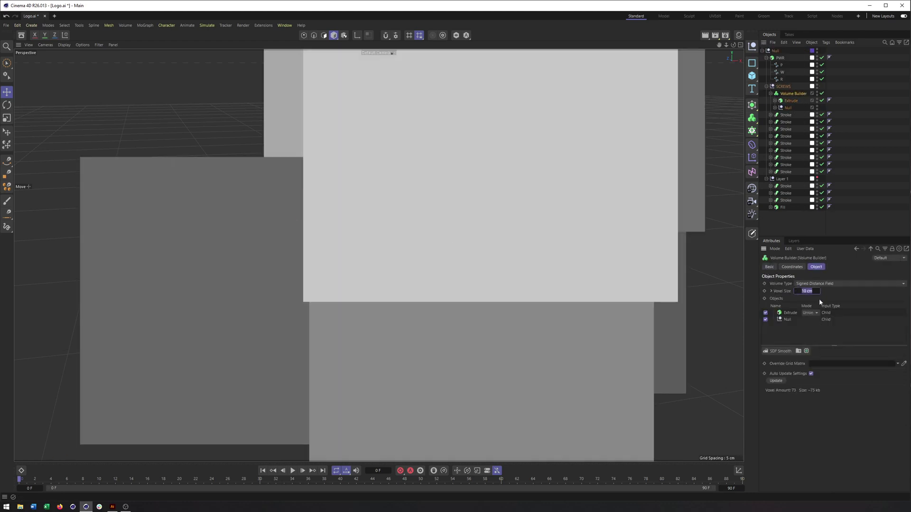
pyautogui.press('Return')
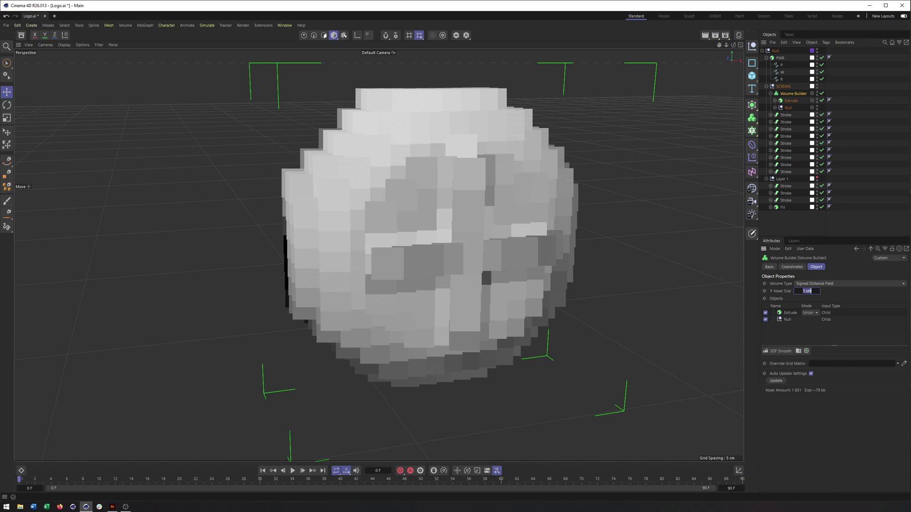
pyautogui.write('0.1')
pyautogui.press('Return')
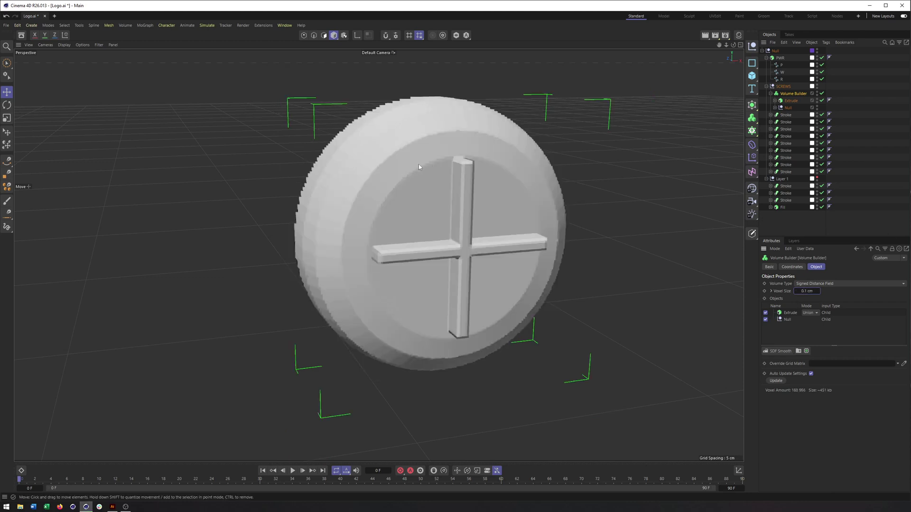
pyautogui.keyDown('alt'); pyautogui.moveTo(418, 164); pyautogui.dragTo(401, 172); pyautogui.keyUp('alt')
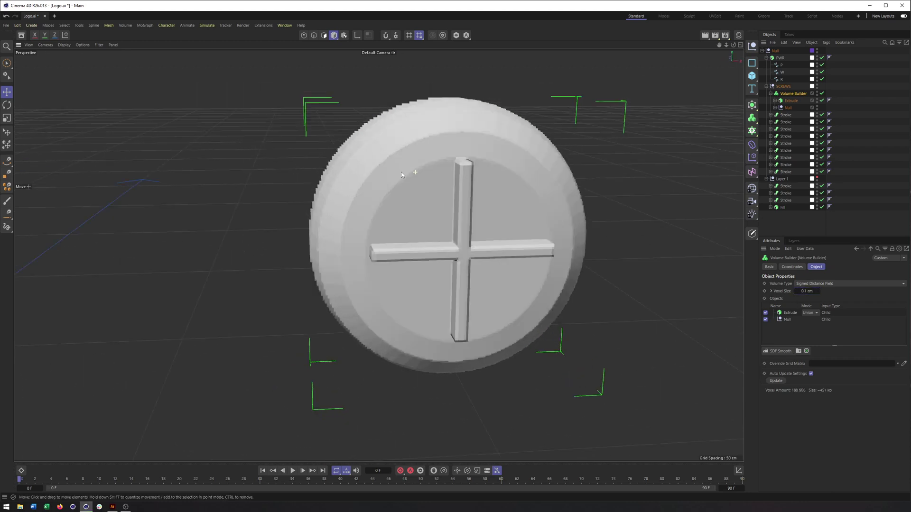
# - Place the cross-bar null above the Extrude in the Volume Builder's object list and set its mode to Subtract
pyautogui.moveTo(805, 317); pyautogui.dragTo(791, 311)
pyautogui.click(809, 313)
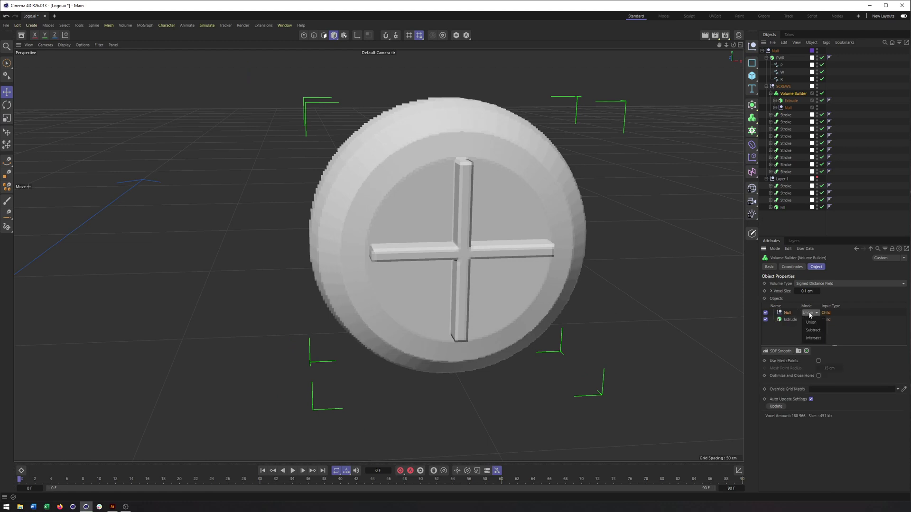
pyautogui.click(813, 331)
pyautogui.keyDown('alt'); pyautogui.moveTo(432, 286); pyautogui.dragTo(473, 197); pyautogui.keyUp('alt')
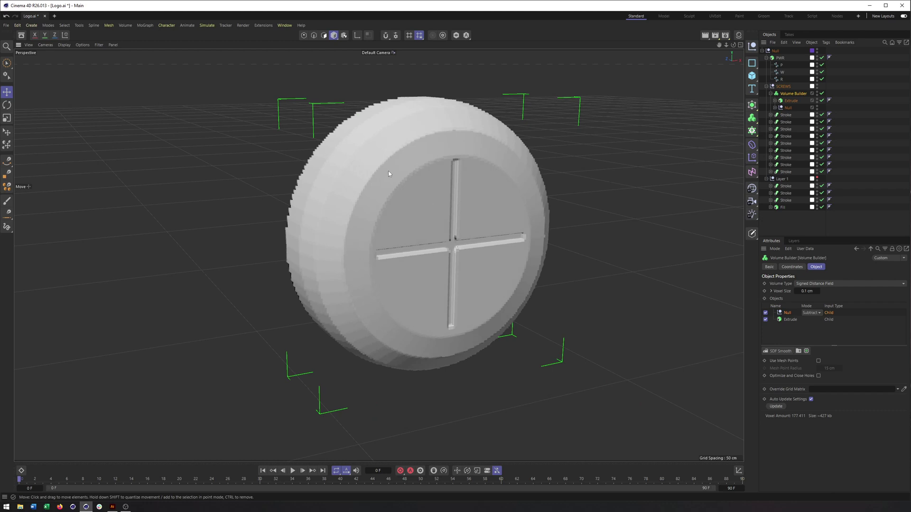
pyautogui.click(775, 101)
pyautogui.click(790, 108)
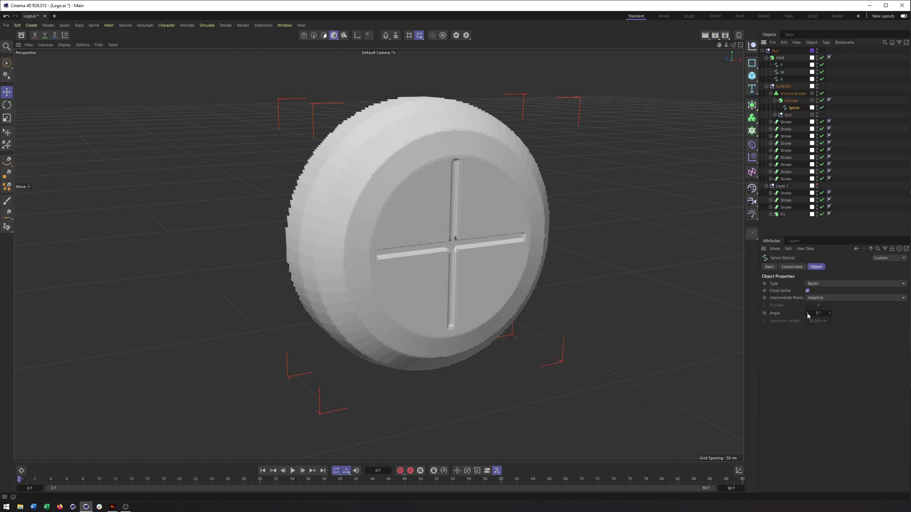
pyautogui.keyDown('alt'); pyautogui.moveTo(472, 238); pyautogui.dragTo(449, 249); pyautogui.keyUp('alt')
# - Try to scale up the profile rectangle of only the first cross-bar stroke
pyautogui.click(787, 114)
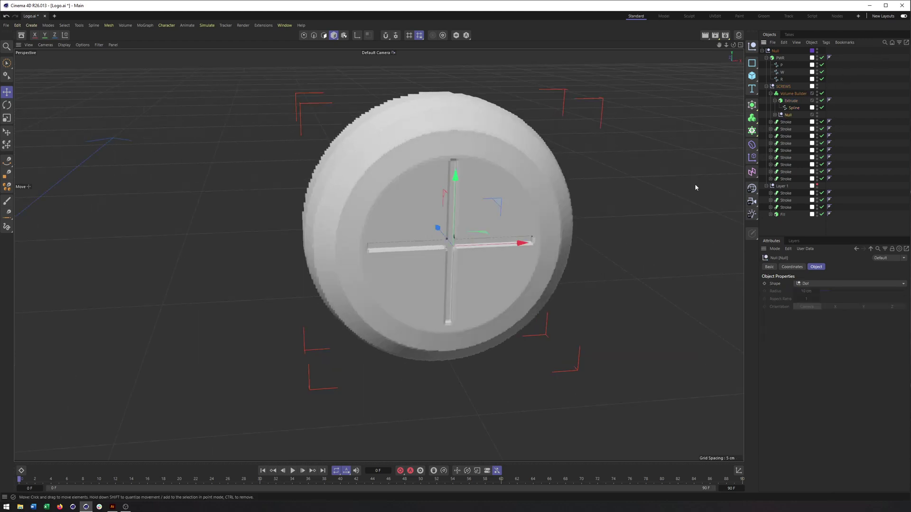
pyautogui.click(776, 115)
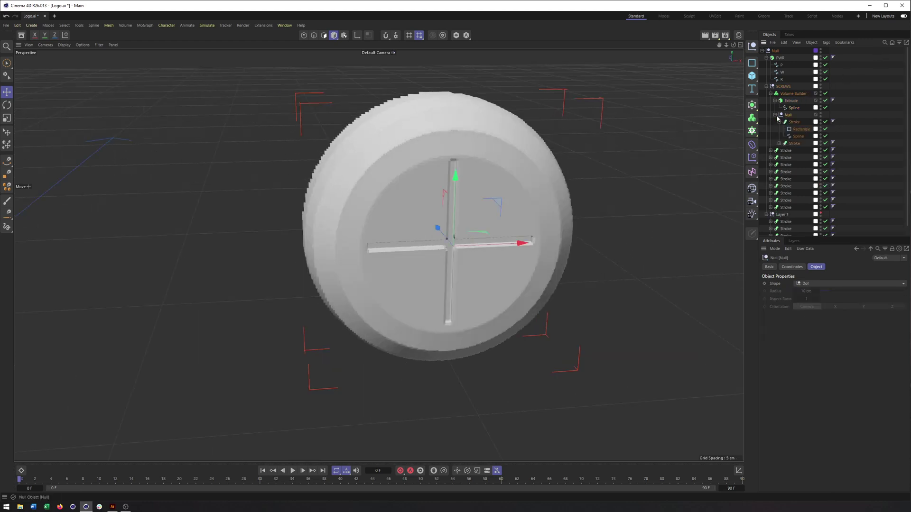
pyautogui.click(799, 129)
pyautogui.press('t')
pyautogui.moveTo(608, 218)
pyautogui.mouseDown()
pyautogui.moveTo(632, 210)
pyautogui.moveTo(612, 213)
pyautogui.mouseUp()
pyautogui.hotkey('ctrl', 'z')
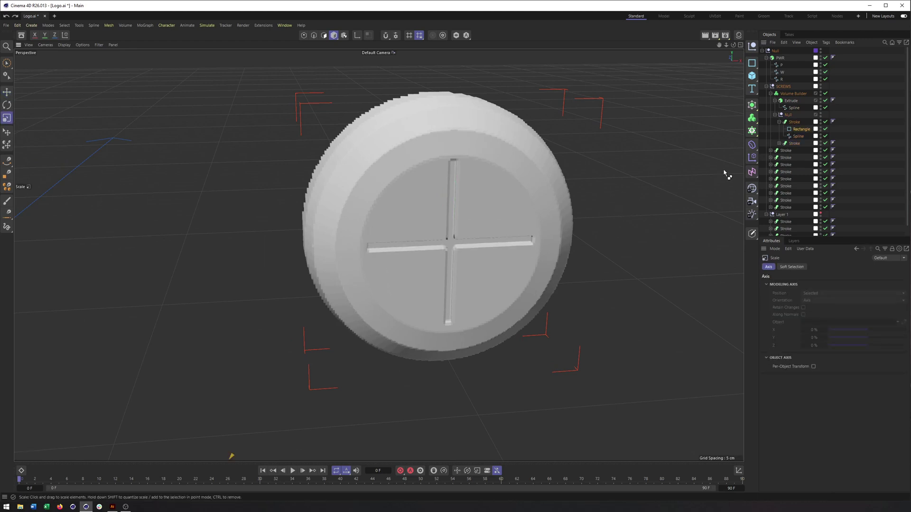
# - Scale up the profile rectangles of both cross-bar strokes together to widen and deepen the screw's cross recess
pyautogui.click(779, 143)
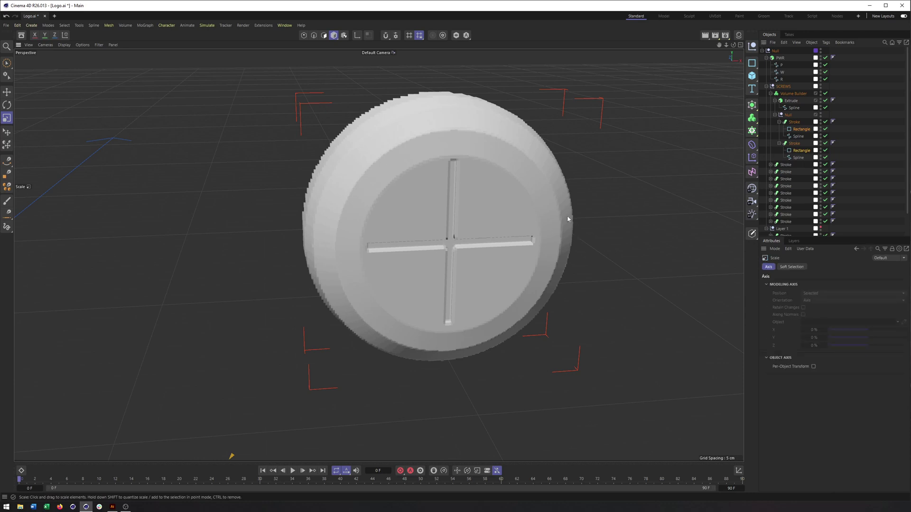
pyautogui.moveTo(627, 189); pyautogui.dragTo(806, 163)
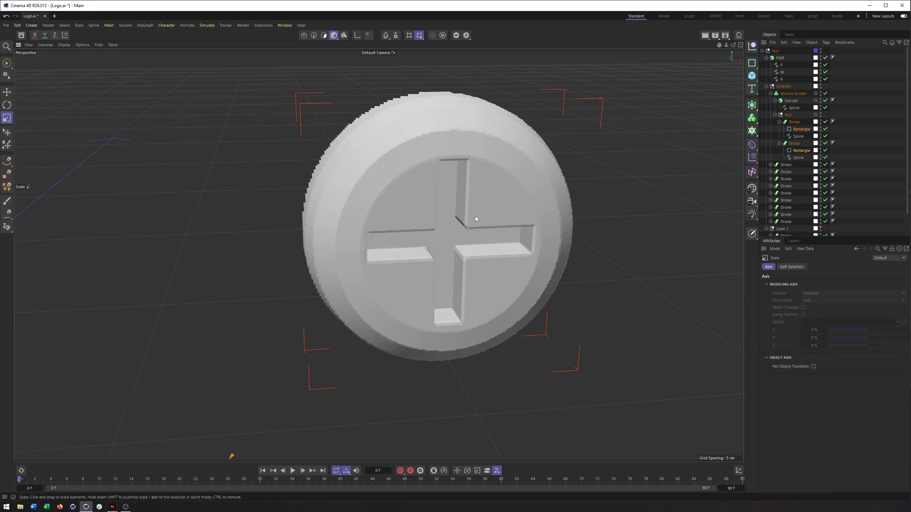
pyautogui.keyDown('alt'); pyautogui.moveTo(476, 219); pyautogui.dragTo(493, 234); pyautogui.keyUp('alt')
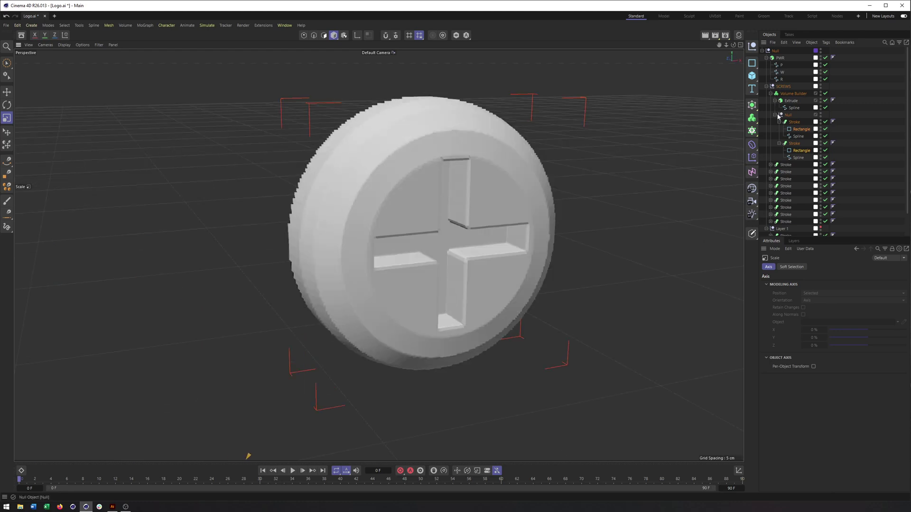
# - Collapse the cross-bar null and the Volume Builder in the hierarchy and select the Volume Builder
pyautogui.click(775, 115)
pyautogui.click(791, 101)
pyautogui.keyDown('alt'); pyautogui.moveTo(389, 231); pyautogui.dragTo(461, 238); pyautogui.keyUp('alt')
pyautogui.scroll(-5, 449, 233)
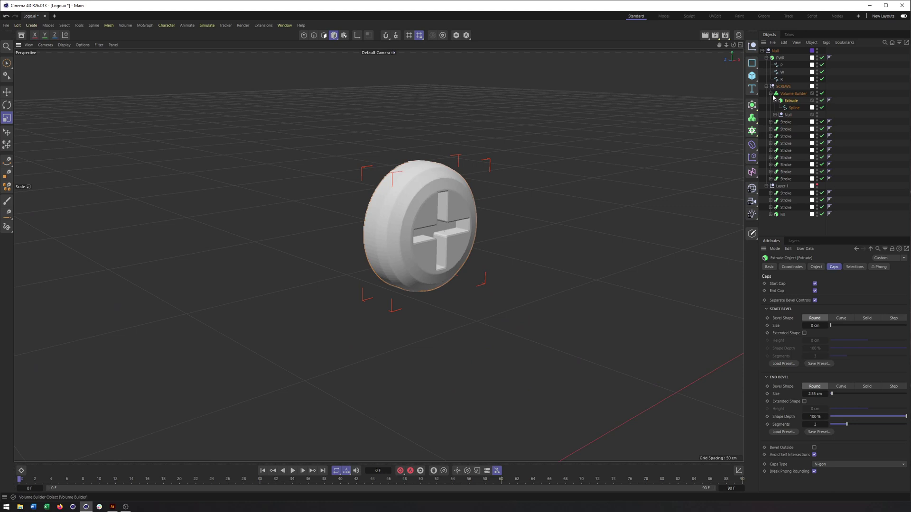
pyautogui.click(770, 94)
pyautogui.click(789, 93)
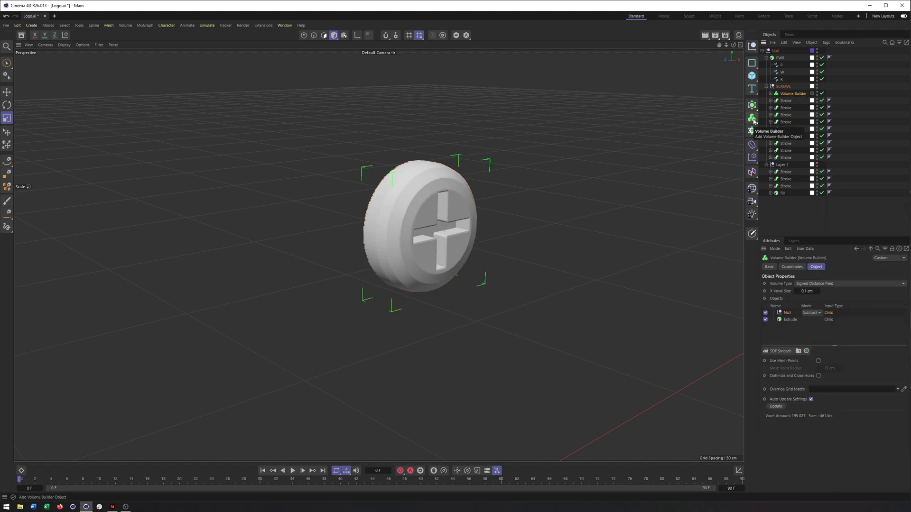
# - Add a Volume Mesher in the SCREWS group and nest the screw's Volume Builder inside it
pyautogui.click(752, 118)
pyautogui.click(788, 142)
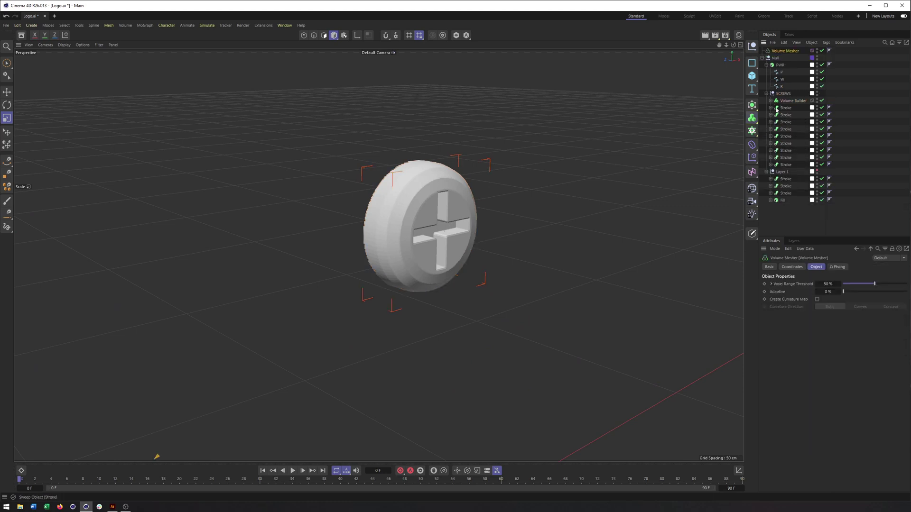
pyautogui.moveTo(774, 52); pyautogui.dragTo(792, 94)
pyautogui.moveTo(446, 230)
pyautogui.keyDown('alt'); pyautogui.mouseDown()
pyautogui.moveTo(542, 222)
pyautogui.moveTo(441, 230)
pyautogui.mouseUp(); pyautogui.keyUp('alt')
pyautogui.scroll(5, 446, 223)
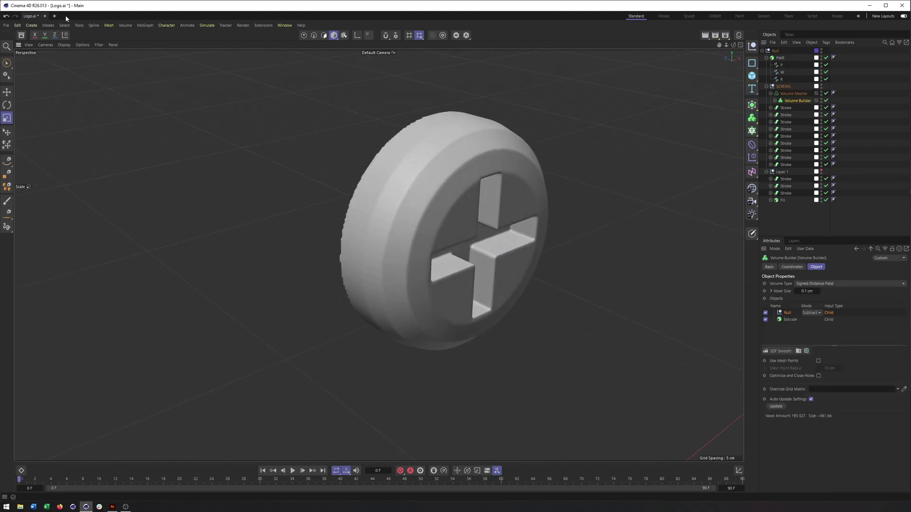
# - Show the viewport shaded with mesh lines to check the screw's polygon density
pyautogui.click(64, 45)
pyautogui.click(73, 72)
pyautogui.keyDown('alt'); pyautogui.moveTo(457, 228); pyautogui.dragTo(459, 218); pyautogui.keyUp('alt')
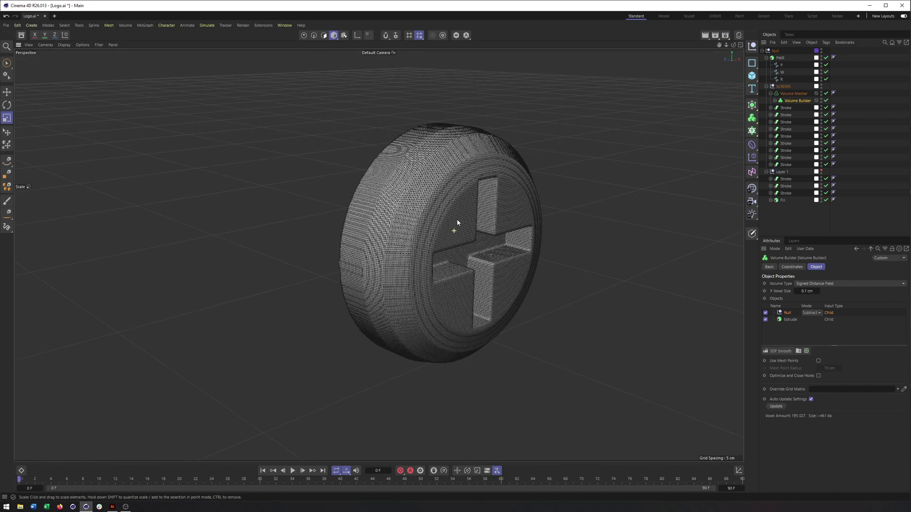
# - Add a Remesh generator in the SCREWS group, nest the Volume Mesher inside it, and examine the remeshed cross recess
pyautogui.click(752, 105)
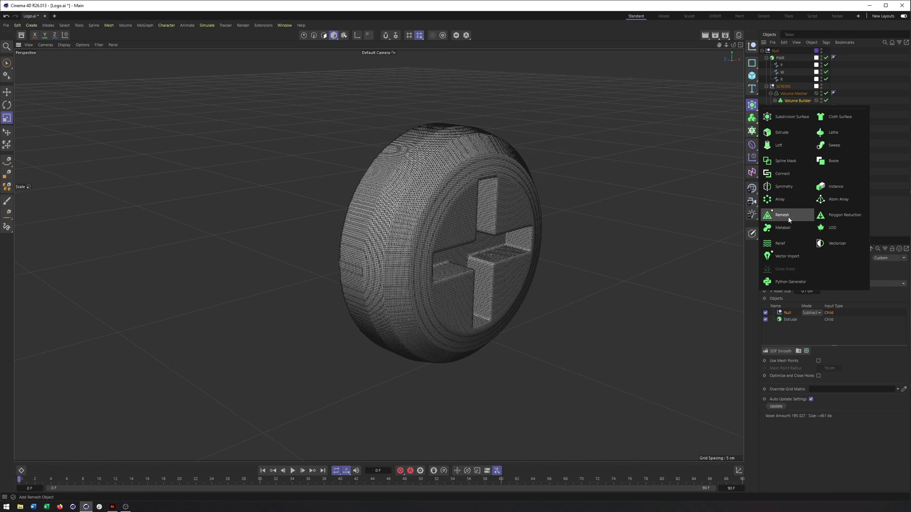
pyautogui.click(788, 218)
pyautogui.moveTo(781, 52); pyautogui.dragTo(787, 94)
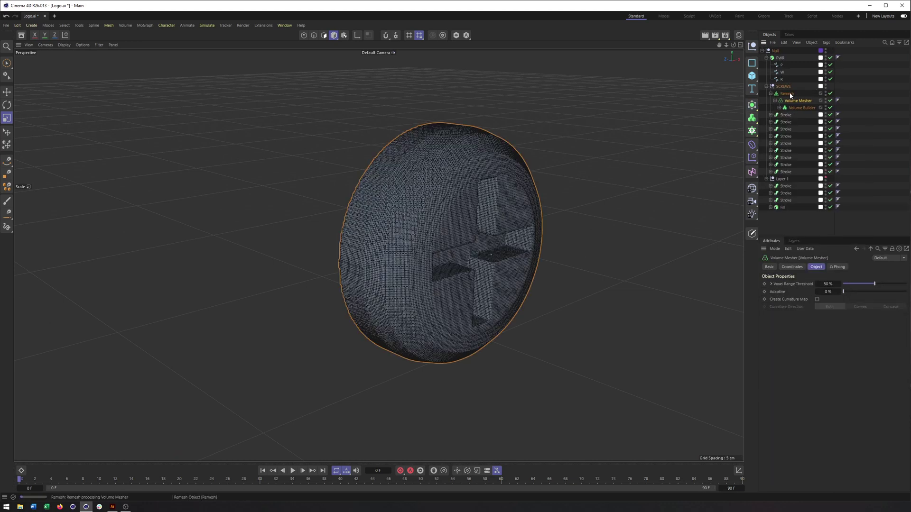
pyautogui.keyDown('alt'); pyautogui.moveTo(472, 221); pyautogui.dragTo(437, 218); pyautogui.keyUp('alt')
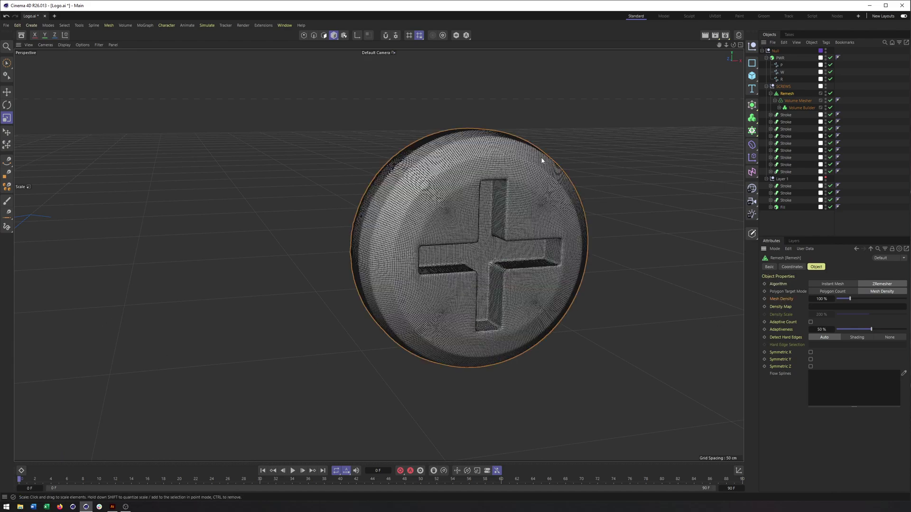
pyautogui.scroll(6, 466, 242)
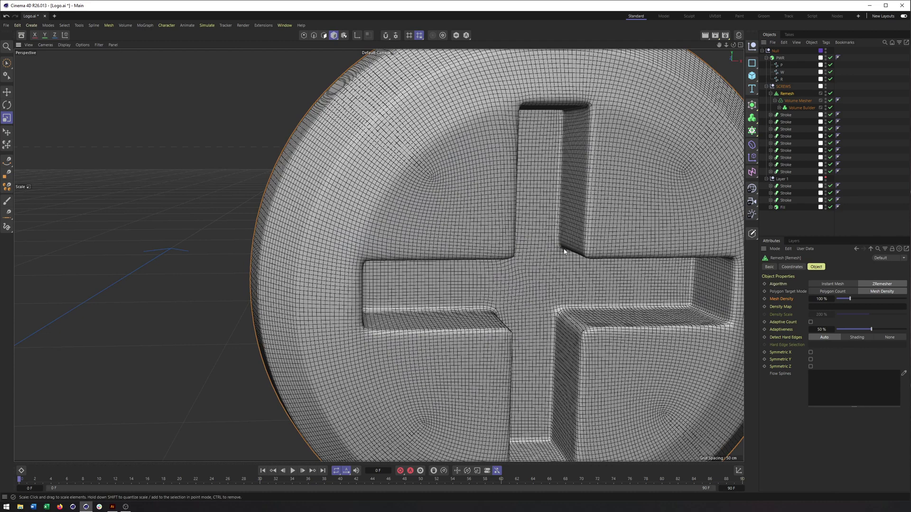
pyautogui.scroll(-6, 564, 251)
pyautogui.keyDown('alt'); pyautogui.moveTo(512, 266); pyautogui.dragTo(531, 287); pyautogui.keyUp('alt')
# - Set the Remesh object's Mesh Density to 20 % and check the screw's front and back topology
pyautogui.doubleClick(824, 300)
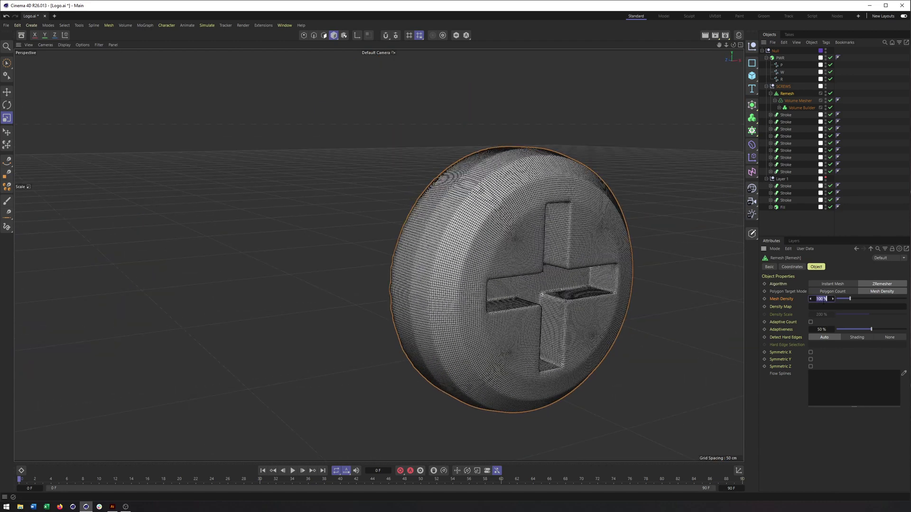
pyautogui.press('Return')
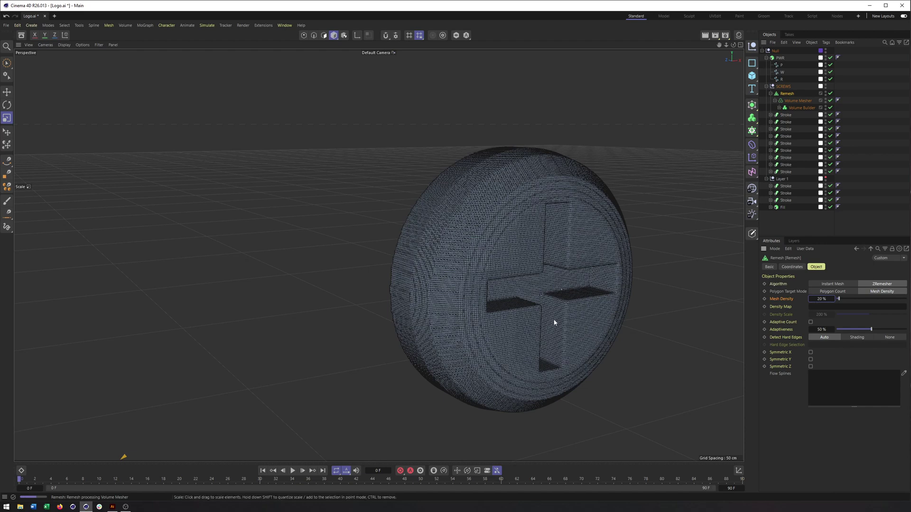
pyautogui.keyDown('alt'); pyautogui.moveTo(564, 261); pyautogui.dragTo(427, 313); pyautogui.keyUp('alt')
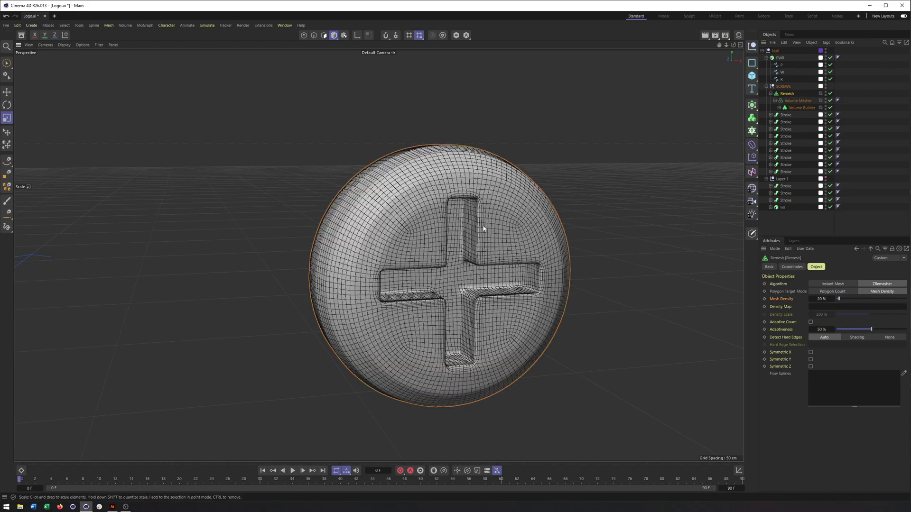
pyautogui.keyDown('alt'); pyautogui.moveTo(480, 229); pyautogui.dragTo(587, 260); pyautogui.keyUp('alt')
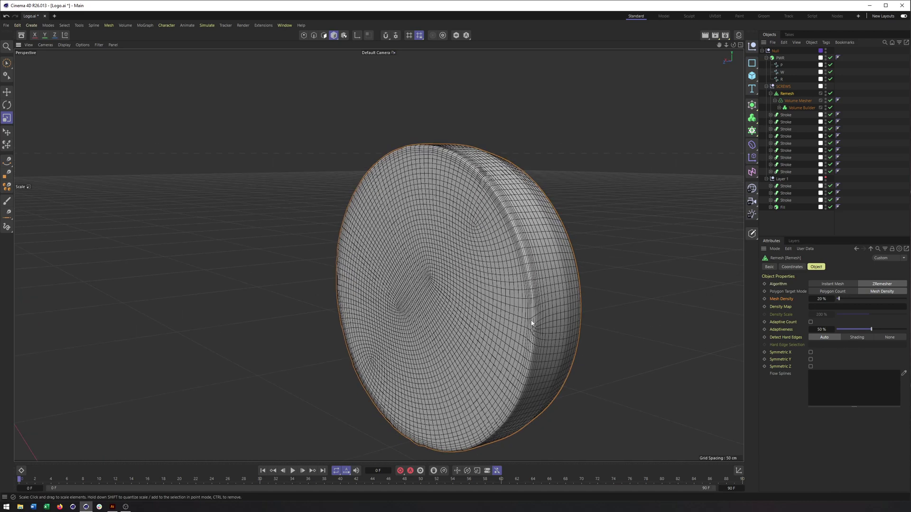
pyautogui.keyDown('alt'); pyautogui.moveTo(532, 323); pyautogui.dragTo(533, 343); pyautogui.keyUp('alt')
# - Switch the viewport to smooth shading without mesh lines and inspect the finished screw beside the PWR letters
pyautogui.click(65, 45)
pyautogui.click(80, 64)
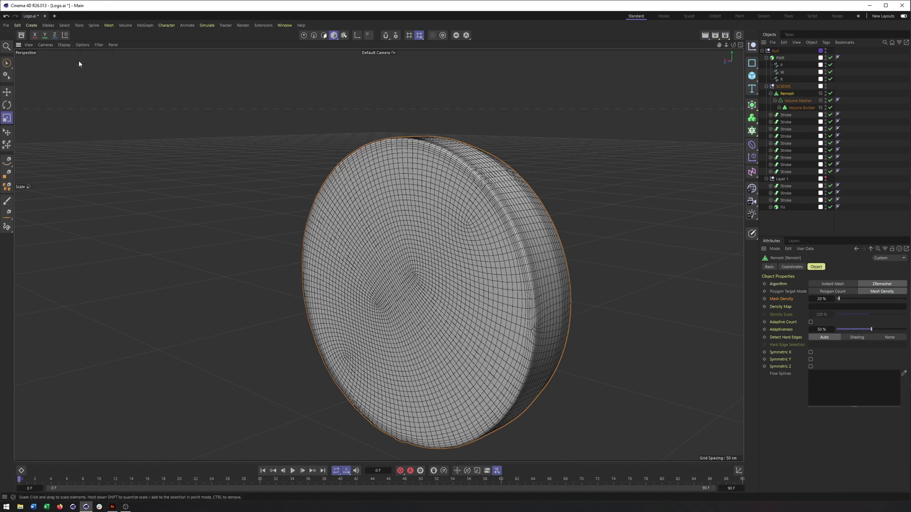
pyautogui.moveTo(548, 343)
pyautogui.keyDown('alt'); pyautogui.mouseDown()
pyautogui.moveTo(581, 331)
pyautogui.moveTo(477, 351)
pyautogui.moveTo(439, 342)
pyautogui.mouseUp(); pyautogui.keyUp('alt')
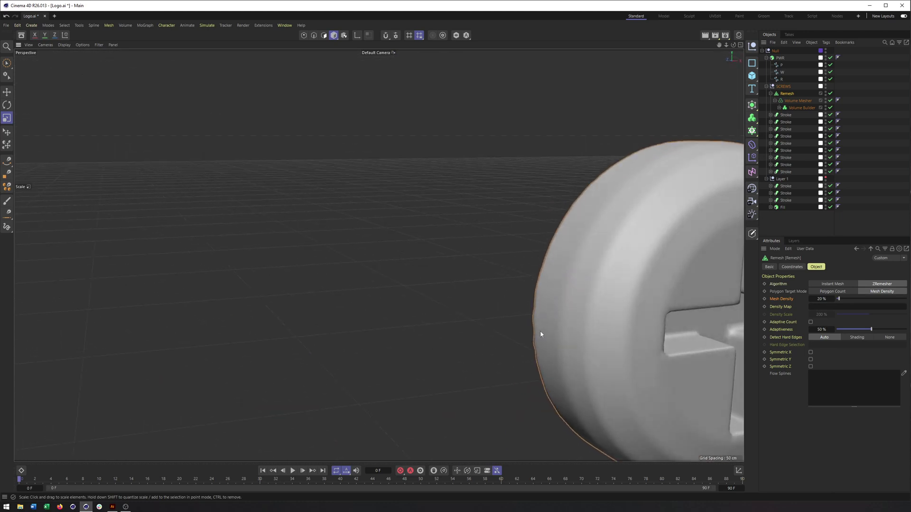
pyautogui.keyDown('alt'); pyautogui.moveTo(540, 334); pyautogui.dragTo(366, 317, button='right'); pyautogui.keyUp('alt')
pyautogui.moveTo(385, 319)
pyautogui.keyDown('alt'); pyautogui.mouseDown()
pyautogui.moveTo(368, 320)
pyautogui.moveTo(391, 325)
pyautogui.mouseUp(); pyautogui.keyUp('alt')
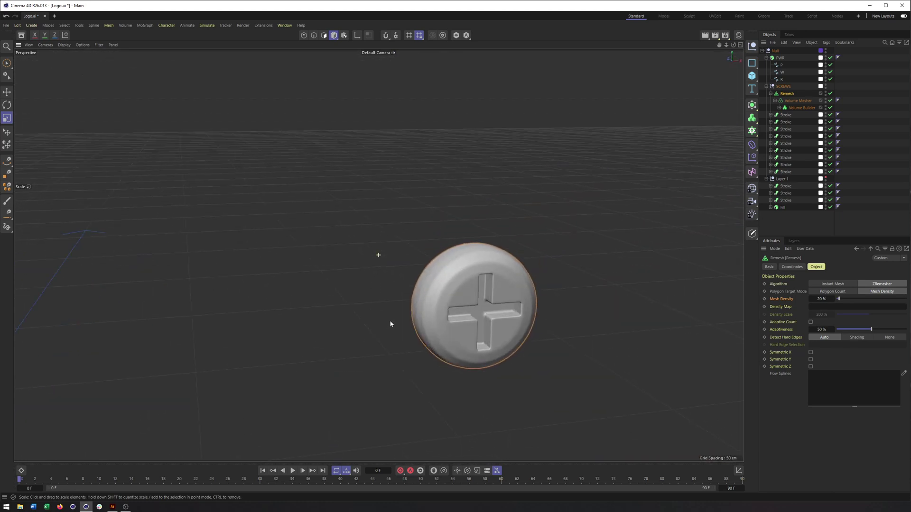
pyautogui.keyDown('alt'); pyautogui.moveTo(390, 324); pyautogui.dragTo(280, 321, button='right'); pyautogui.keyUp('alt')
pyautogui.keyDown('alt'); pyautogui.moveTo(281, 321); pyautogui.dragTo(365, 223, button='middle'); pyautogui.keyUp('alt')
pyautogui.keyDown('alt'); pyautogui.moveTo(366, 223); pyautogui.dragTo(429, 258); pyautogui.keyUp('alt')
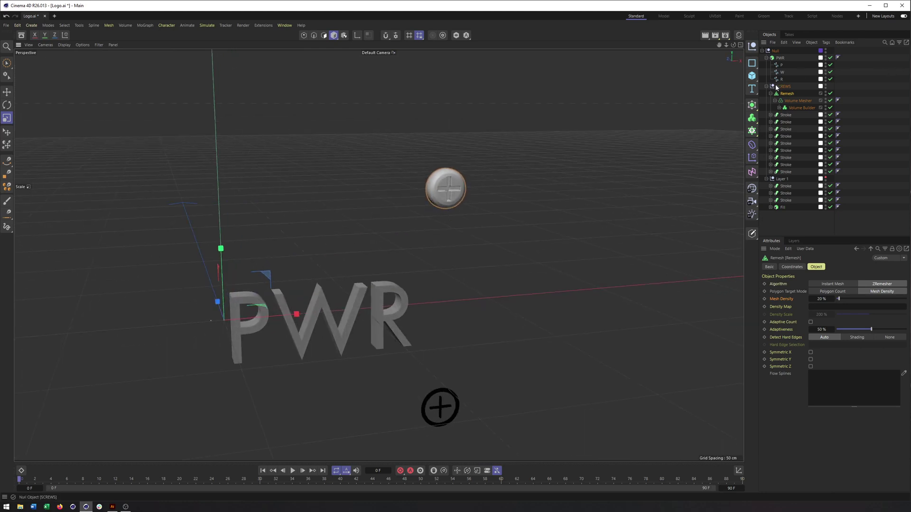
# - Make the Layer 1 group with the plate and logo strokes visible again in the viewport
pyautogui.rightClick(790, 94)
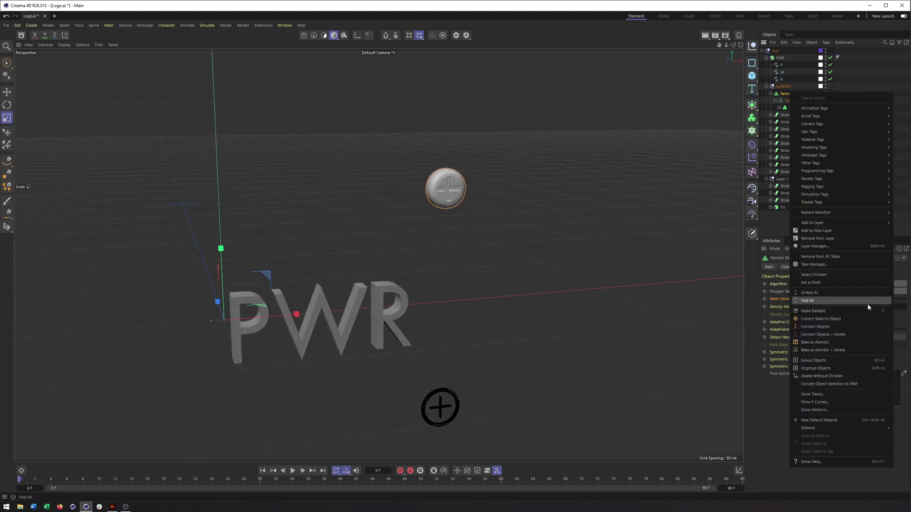
pyautogui.click(457, 280)
pyautogui.keyDown('alt'); pyautogui.moveTo(457, 280); pyautogui.dragTo(519, 261, button='middle'); pyautogui.keyUp('alt')
pyautogui.keyDown('alt'); pyautogui.moveTo(519, 261); pyautogui.dragTo(494, 263, button='right'); pyautogui.keyUp('alt')
pyautogui.keyDown('alt'); pyautogui.moveTo(493, 263); pyautogui.dragTo(499, 257, button='middle'); pyautogui.keyUp('alt')
pyautogui.keyDown('alt'); pyautogui.moveTo(551, 230); pyautogui.dragTo(542, 229, button='right'); pyautogui.keyUp('alt')
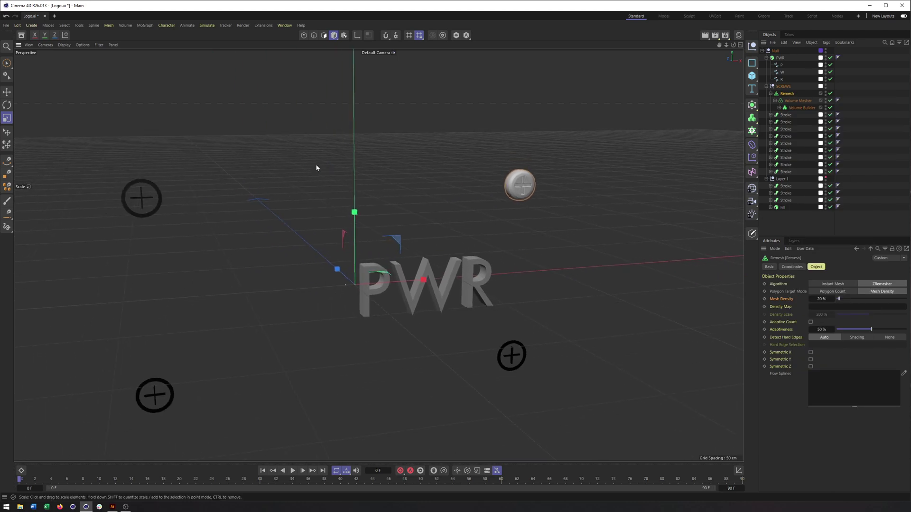
pyautogui.click(826, 177)
pyautogui.keyDown('alt'); pyautogui.moveTo(363, 299); pyautogui.dragTo(381, 295); pyautogui.keyUp('alt')
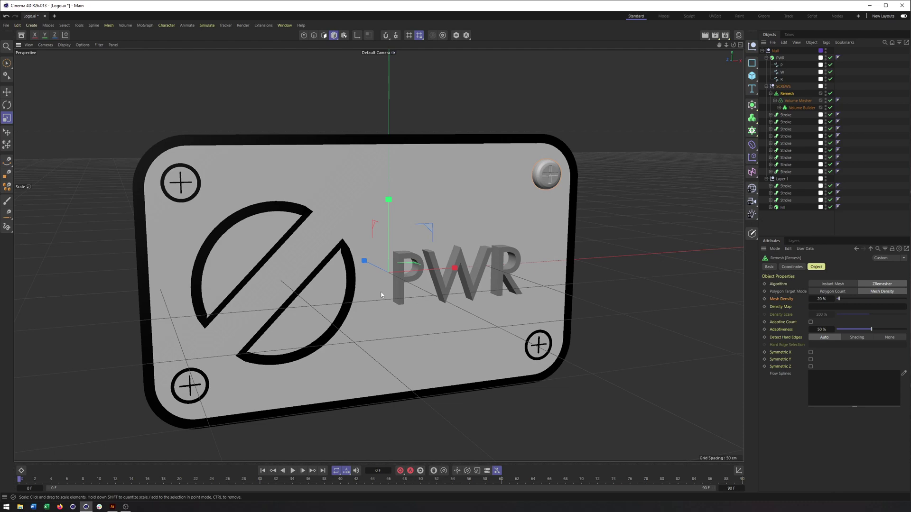
# - Select the upper half-circle stroke of the logo and switch the viewport to wireframe display
pyautogui.click(252, 209)
pyautogui.keyDown('alt'); pyautogui.moveTo(259, 254); pyautogui.dragTo(287, 255); pyautogui.keyUp('alt')
pyautogui.keyDown('alt'); pyautogui.moveTo(287, 255); pyautogui.dragTo(326, 236, button='middle'); pyautogui.keyUp('alt')
pyautogui.keyDown('alt'); pyautogui.moveTo(332, 237); pyautogui.dragTo(363, 235, button='right'); pyautogui.keyUp('alt')
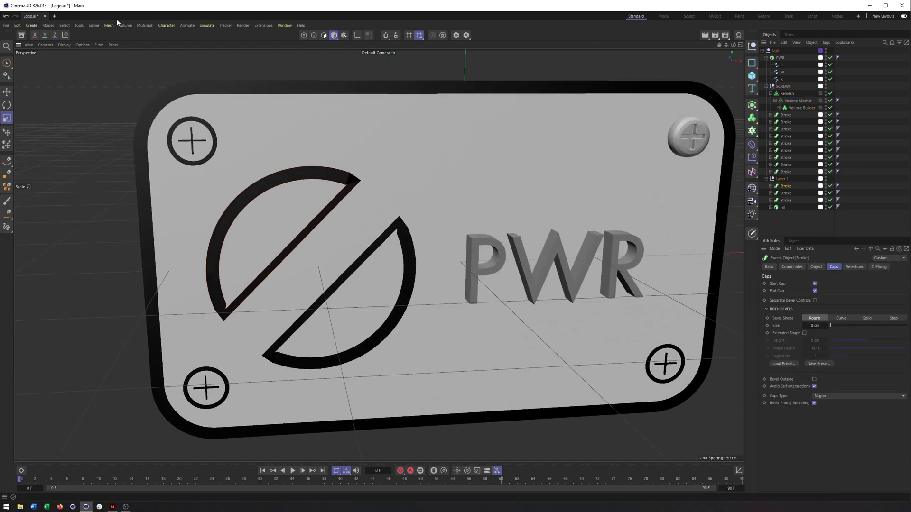
pyautogui.click(61, 44)
pyautogui.click(77, 121)
pyautogui.scroll(4, 329, 187)
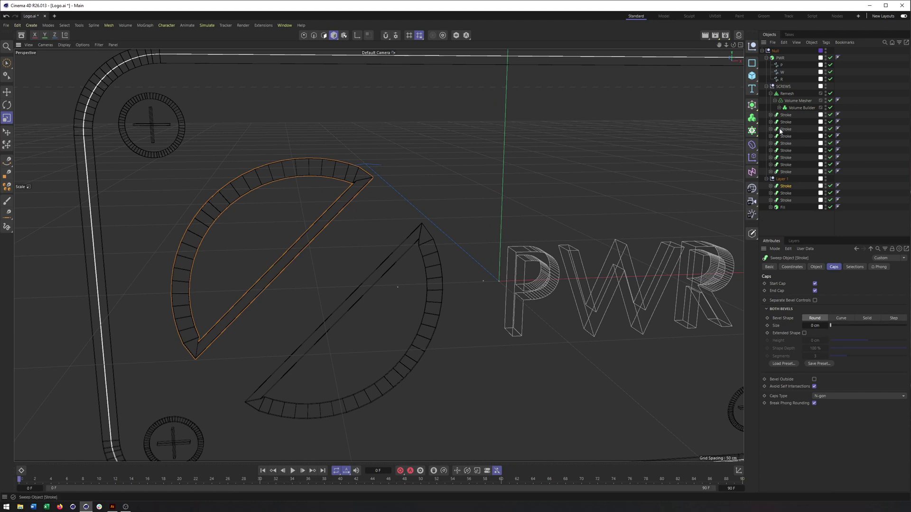
# - Expand the upper half-circle's Stroke sweep in Layer 1 and disable it so only its spline is displayed
pyautogui.click(784, 193)
pyautogui.click(786, 188)
pyautogui.keyDown('alt'); pyautogui.moveTo(293, 230); pyautogui.dragTo(320, 229, button='middle'); pyautogui.keyUp('alt')
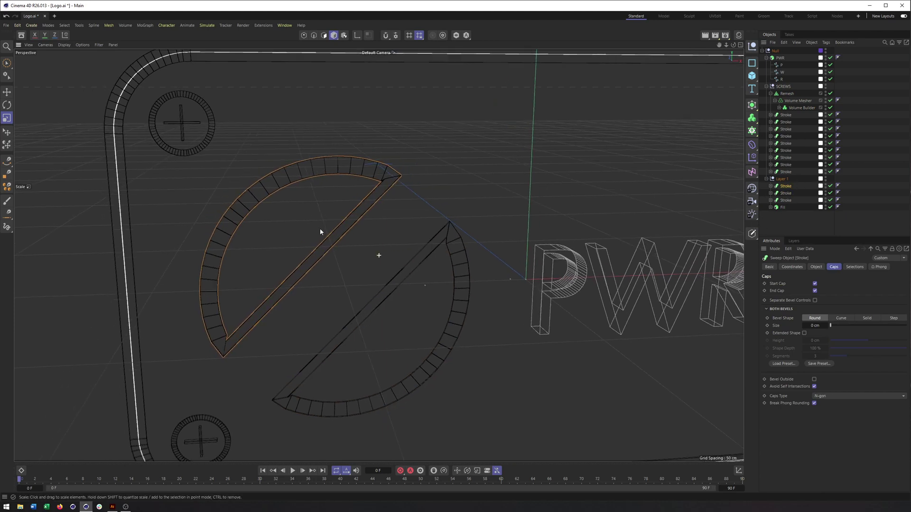
pyautogui.click(771, 186)
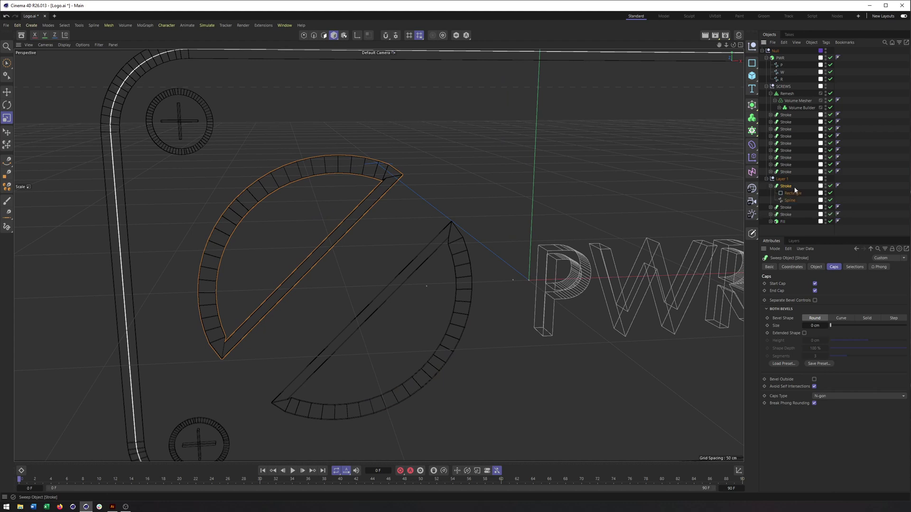
pyautogui.click(830, 186)
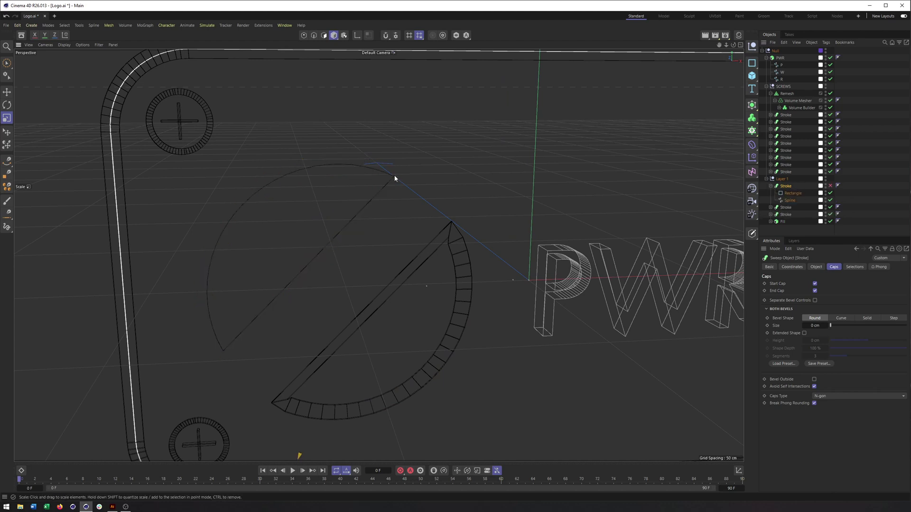
# - Select the upper corner point of the half-circle spline in point mode, try to move it, and undo the move
pyautogui.scroll(8, 395, 179)
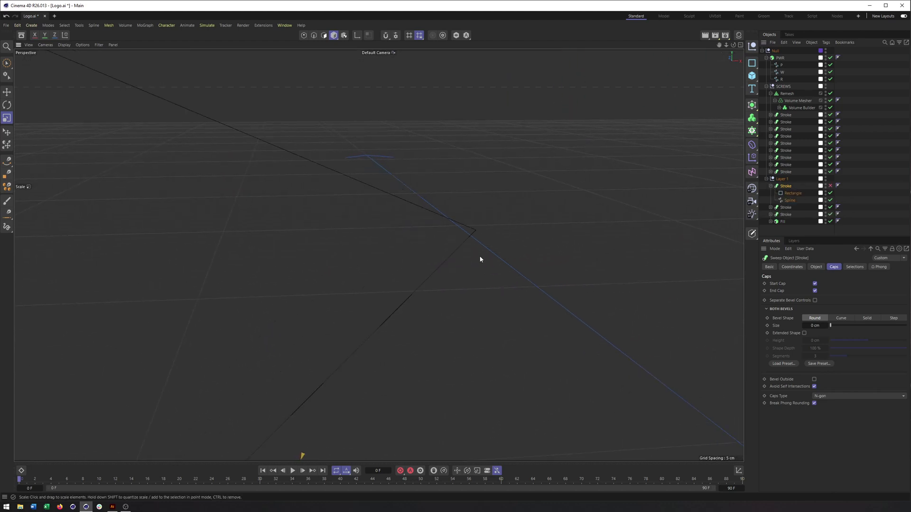
pyautogui.click(789, 200)
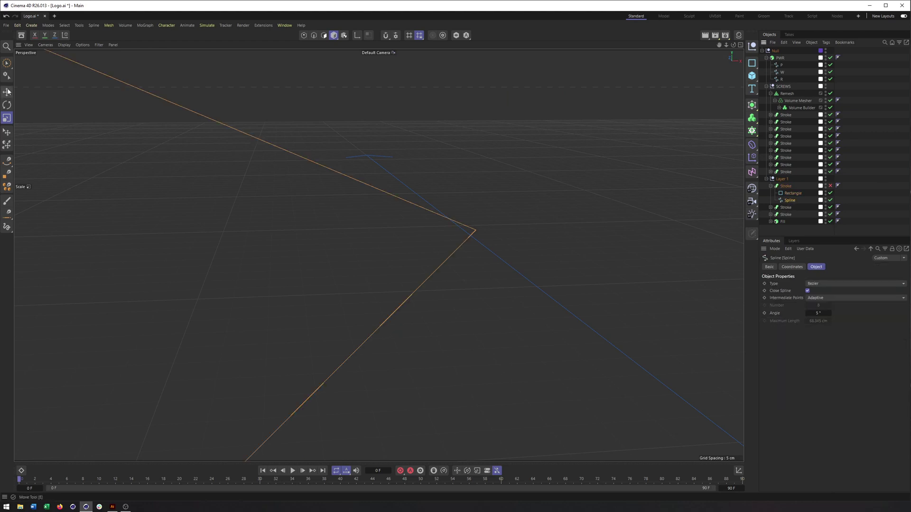
pyautogui.click(303, 36)
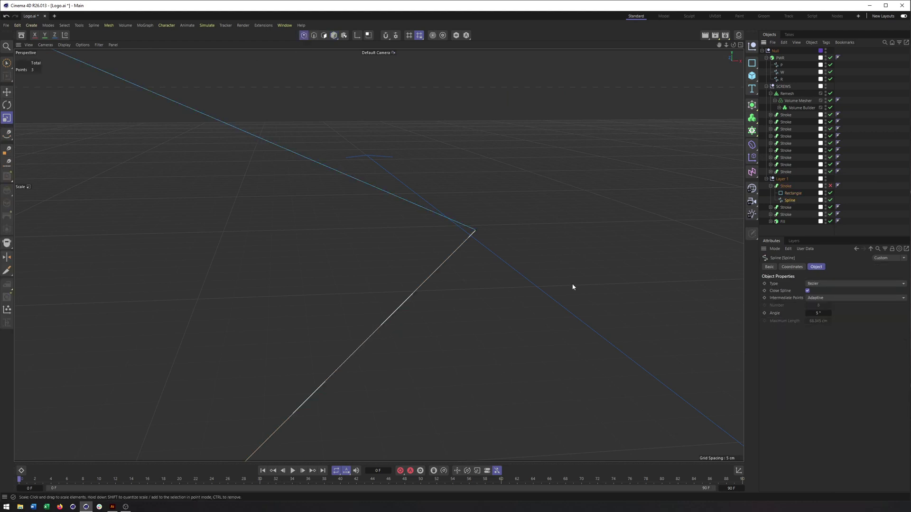
pyautogui.click(475, 232)
pyautogui.scroll(-4, 491, 276)
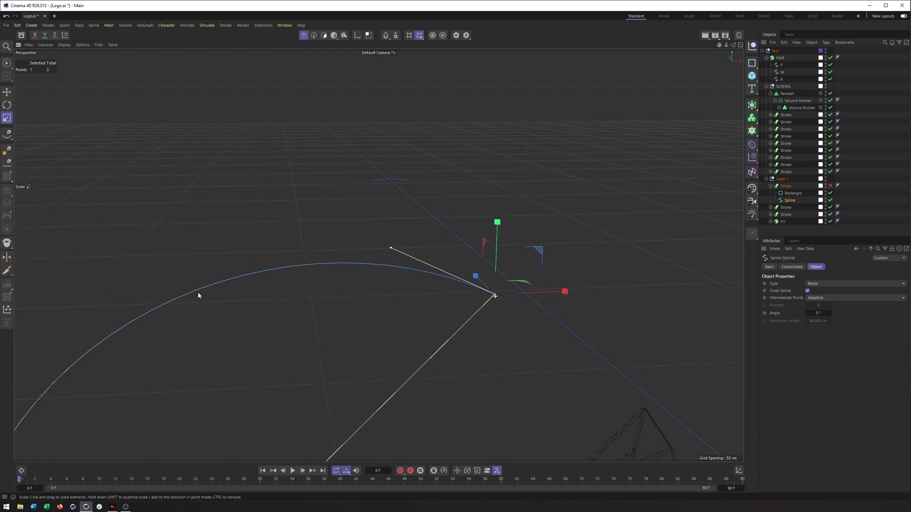
pyautogui.scroll(-6, 378, 254)
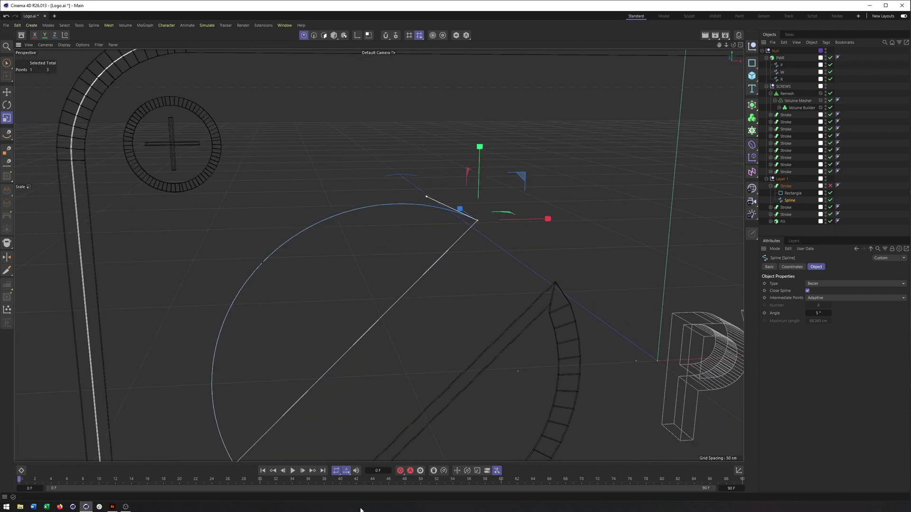
pyautogui.scroll(-3, 337, 356)
pyautogui.press('e')
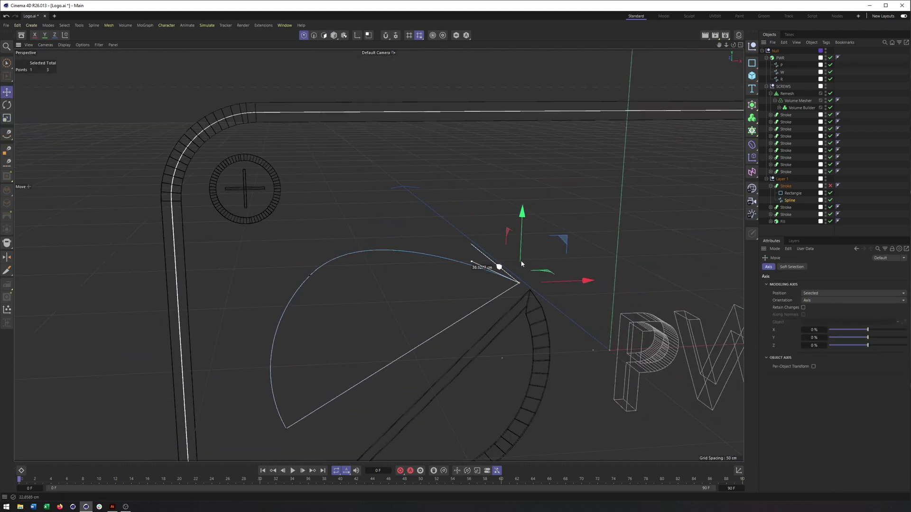
pyautogui.moveTo(521, 264); pyautogui.dragTo(549, 315)
pyautogui.hotkey('ctrl', 'z')
# - Add an Extrude object to Layer 1 and place the upper half-circle's spline inside it
pyautogui.keyDown('alt'); pyautogui.moveTo(527, 322); pyautogui.dragTo(463, 320, button='right'); pyautogui.keyUp('alt')
pyautogui.keyDown('alt'); pyautogui.moveTo(463, 320); pyautogui.dragTo(441, 255, button='middle'); pyautogui.keyUp('alt')
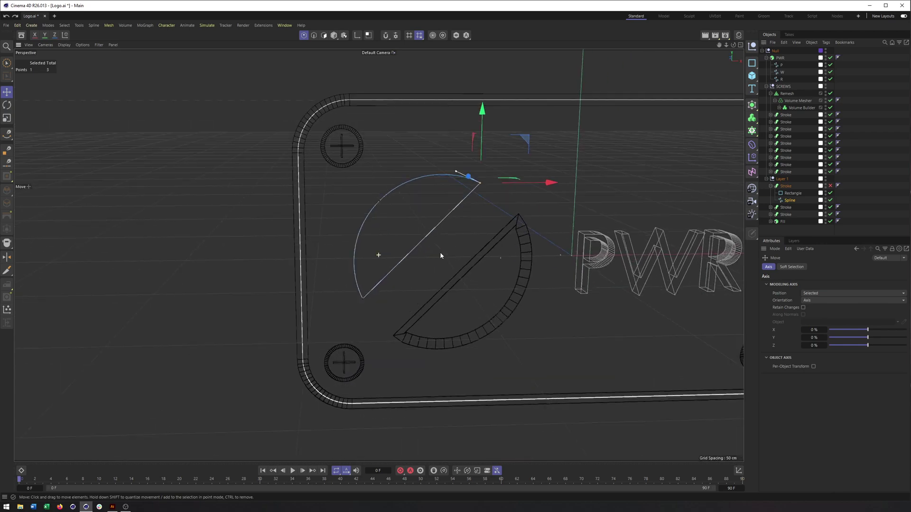
pyautogui.keyDown('alt'); pyautogui.moveTo(441, 255); pyautogui.dragTo(474, 247); pyautogui.keyUp('alt')
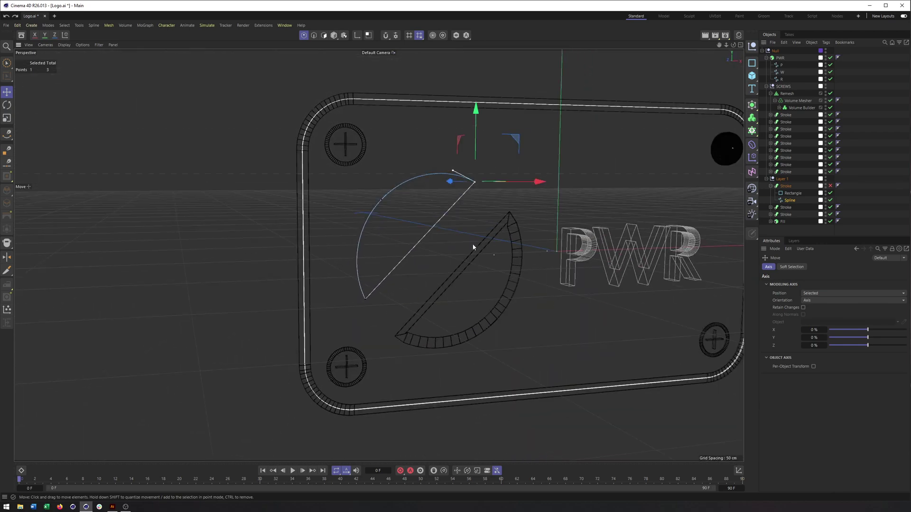
pyautogui.click(750, 116)
pyautogui.click(801, 127)
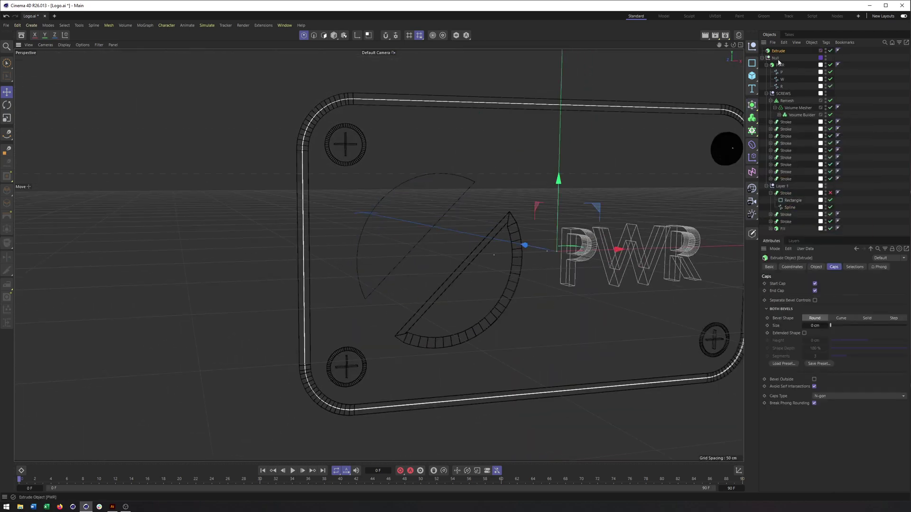
pyautogui.moveTo(779, 62)
pyautogui.mouseDown()
pyautogui.moveTo(807, 131)
pyautogui.moveTo(802, 195)
pyautogui.moveTo(788, 187)
pyautogui.mouseUp()
# - Delete the half-circle's leftover Stroke sweep with its rectangle and show the viewport shaded with mesh lines
pyautogui.click(786, 201)
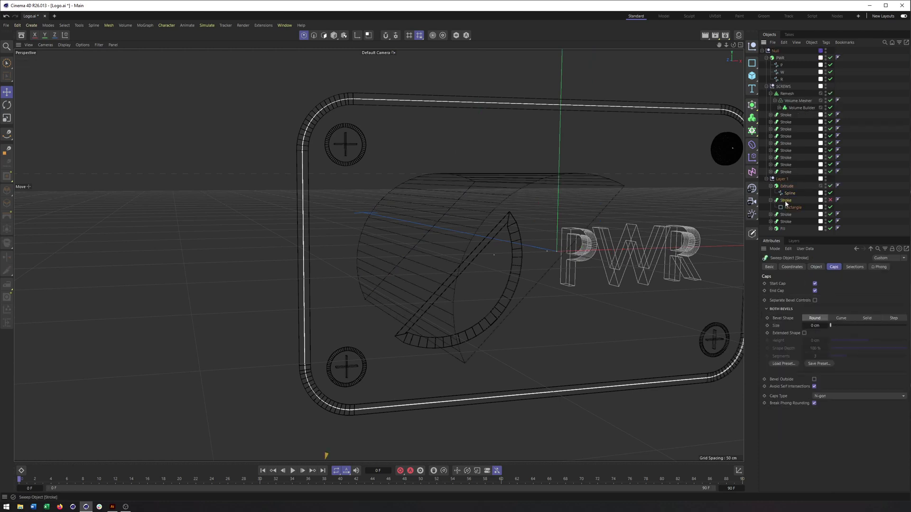
pyautogui.press('Delete')
pyautogui.scroll(5, 508, 230)
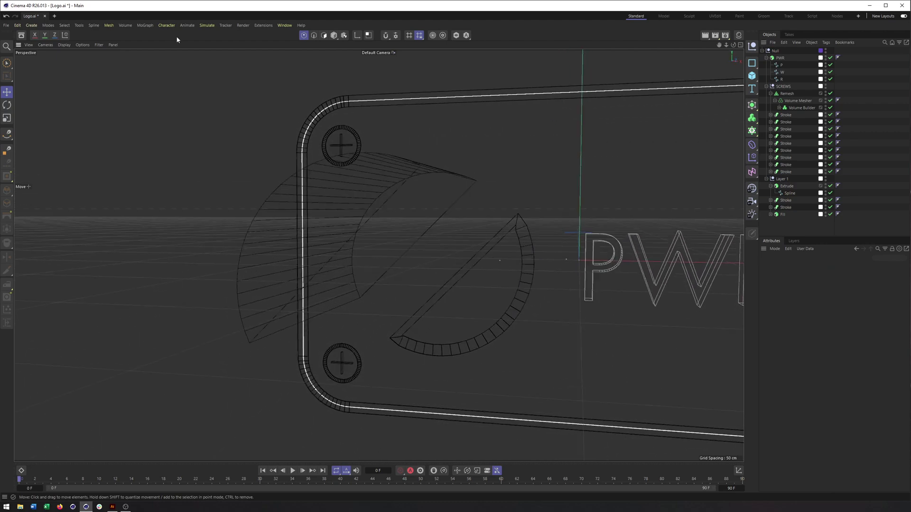
pyautogui.click(66, 44)
pyautogui.click(80, 81)
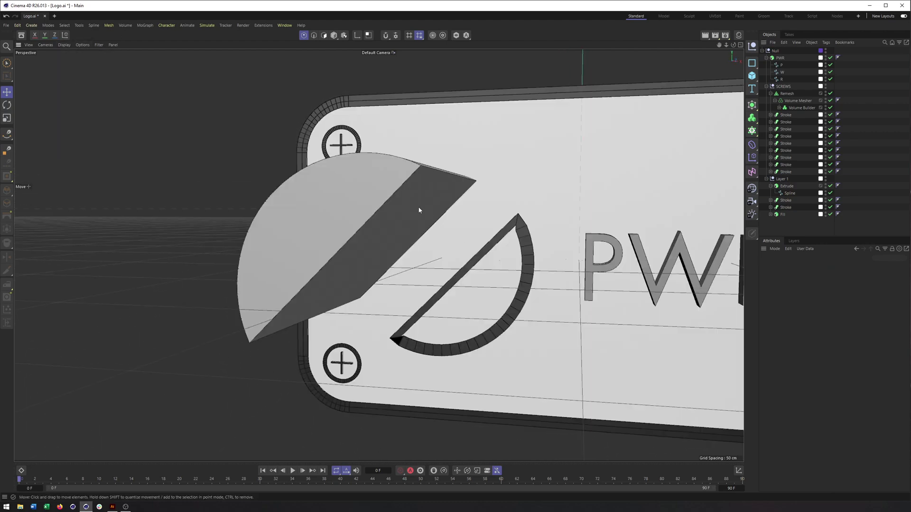
# - Set the offset of the upper half-circle's Extrude to 7 cm
pyautogui.keyDown('alt'); pyautogui.moveTo(419, 210); pyautogui.dragTo(372, 195); pyautogui.keyUp('alt')
pyautogui.click(787, 186)
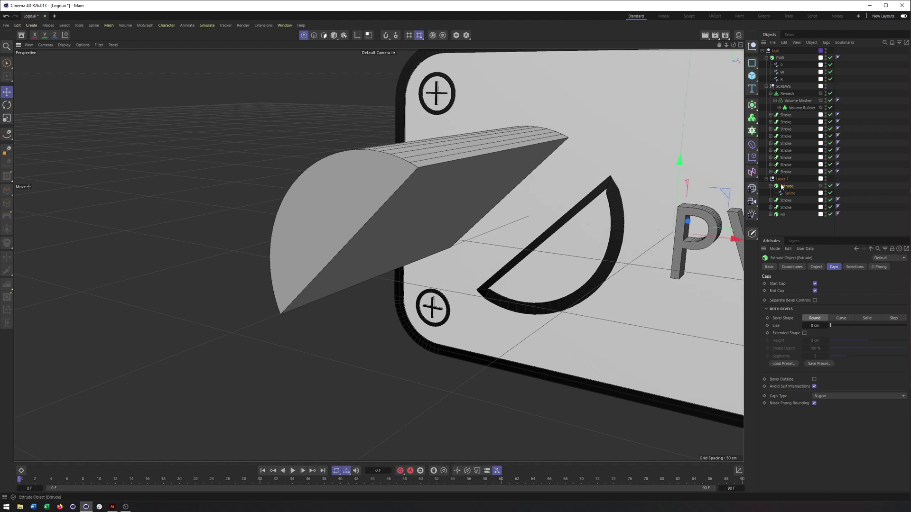
pyautogui.click(816, 266)
pyautogui.moveTo(842, 295); pyautogui.dragTo(836, 290)
pyautogui.keyDown('alt'); pyautogui.moveTo(512, 142); pyautogui.dragTo(562, 126); pyautogui.keyUp('alt')
pyautogui.scroll(4, 495, 172)
pyautogui.keyDown('alt'); pyautogui.moveTo(495, 172); pyautogui.dragTo(532, 242); pyautogui.keyUp('alt')
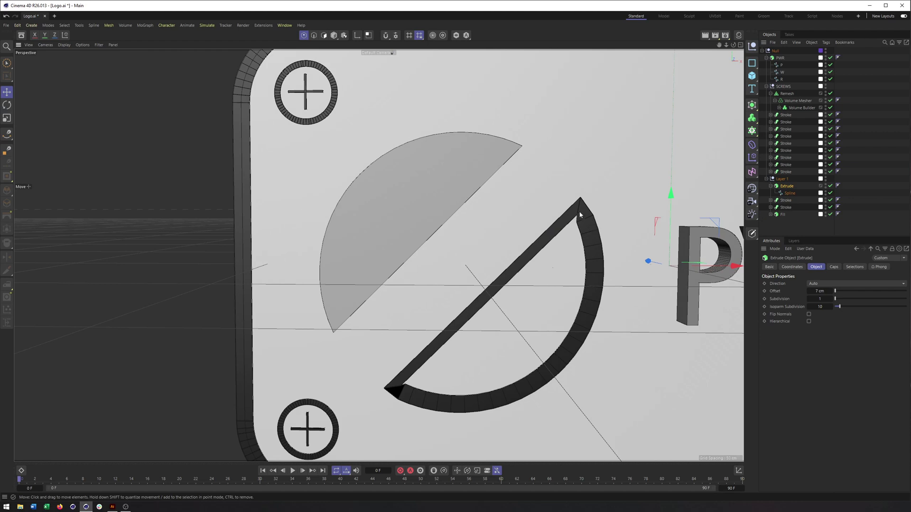
pyautogui.keyDown('alt'); pyautogui.moveTo(574, 202); pyautogui.dragTo(592, 230); pyautogui.keyUp('alt')
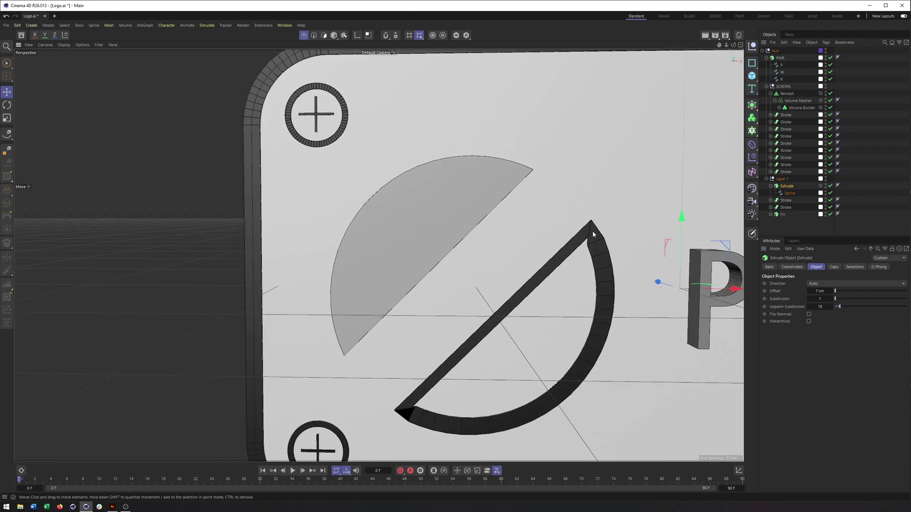
# - Expand the lower half-circle's Stroke and set its spline's intermediate points to Natural with a number of 9
pyautogui.click(770, 200)
pyautogui.click(788, 215)
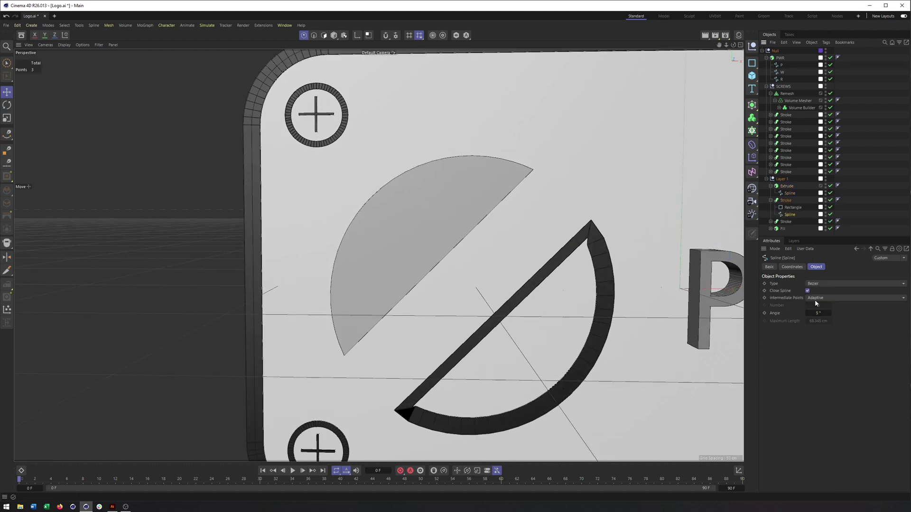
pyautogui.click(815, 299)
pyautogui.click(846, 316)
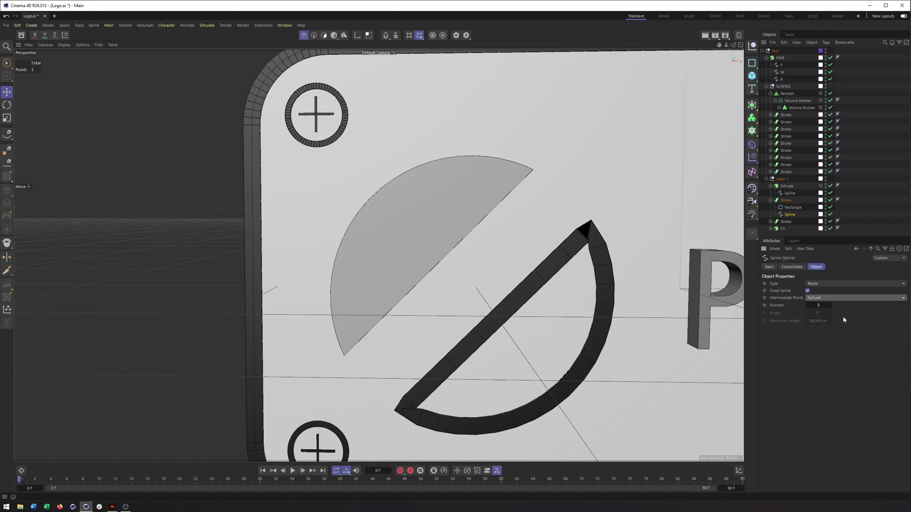
pyautogui.click(833, 297)
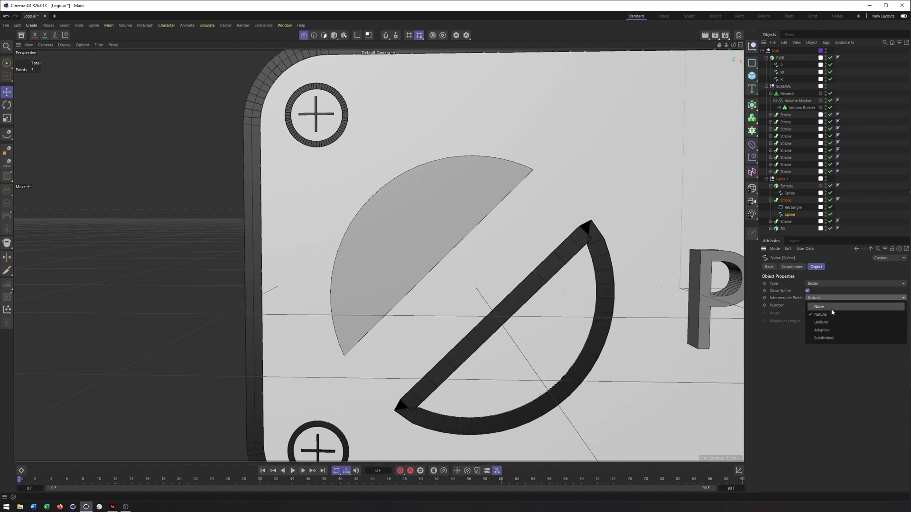
pyautogui.click(833, 331)
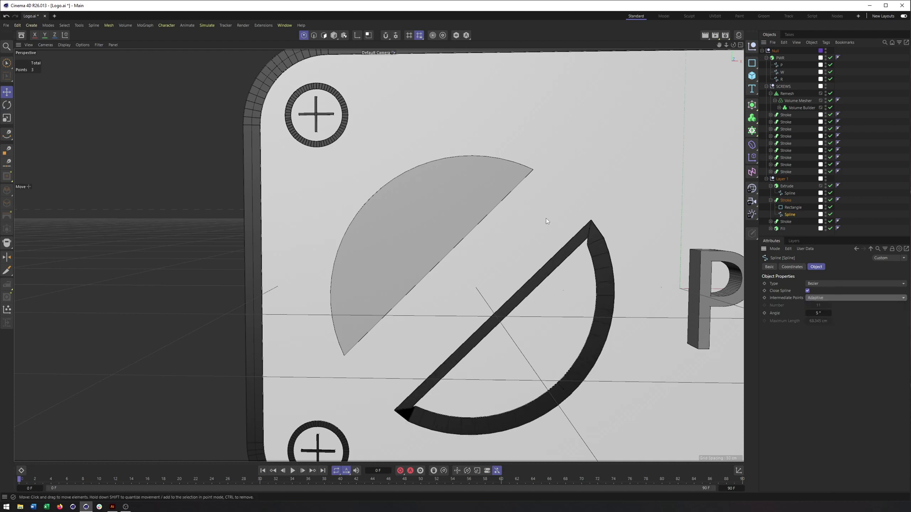
pyautogui.moveTo(547, 221)
pyautogui.keyDown('alt'); pyautogui.mouseDown()
pyautogui.moveTo(515, 221)
pyautogui.moveTo(527, 226)
pyautogui.mouseUp(); pyautogui.keyUp('alt')
pyautogui.click(812, 297)
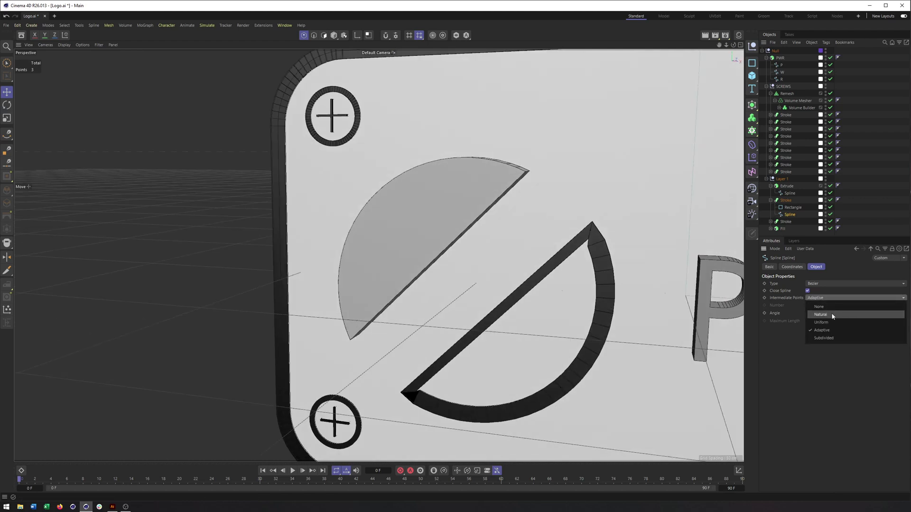
pyautogui.click(831, 315)
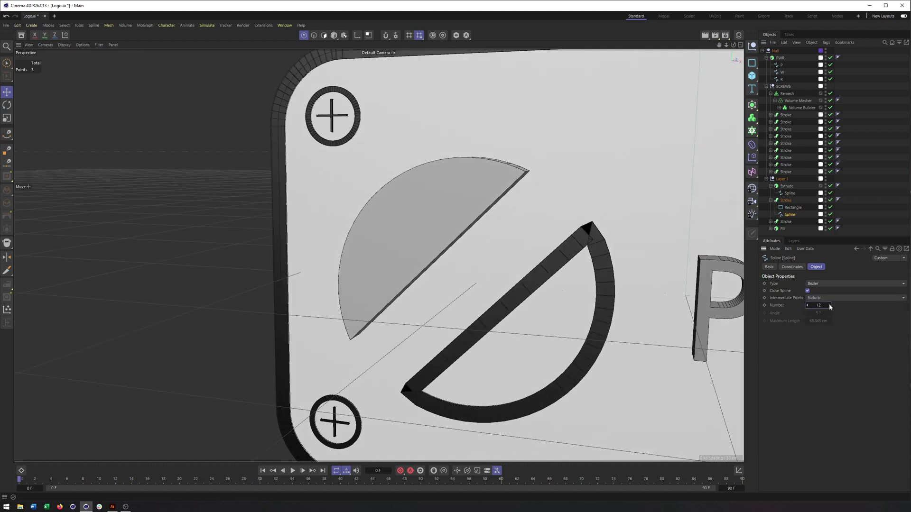
pyautogui.moveTo(830, 305); pyautogui.dragTo(812, 305)
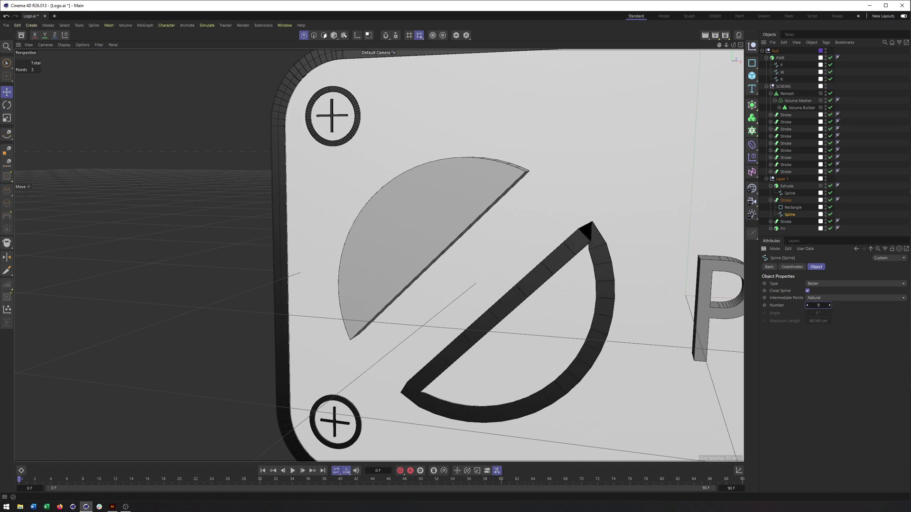
pyautogui.click(793, 210)
pyautogui.scroll(5, 596, 256)
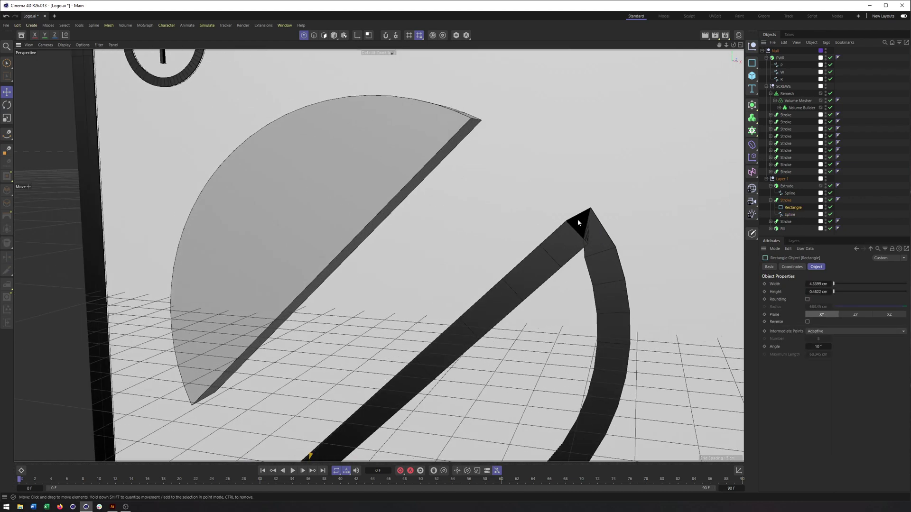
pyautogui.scroll(-5, 610, 205)
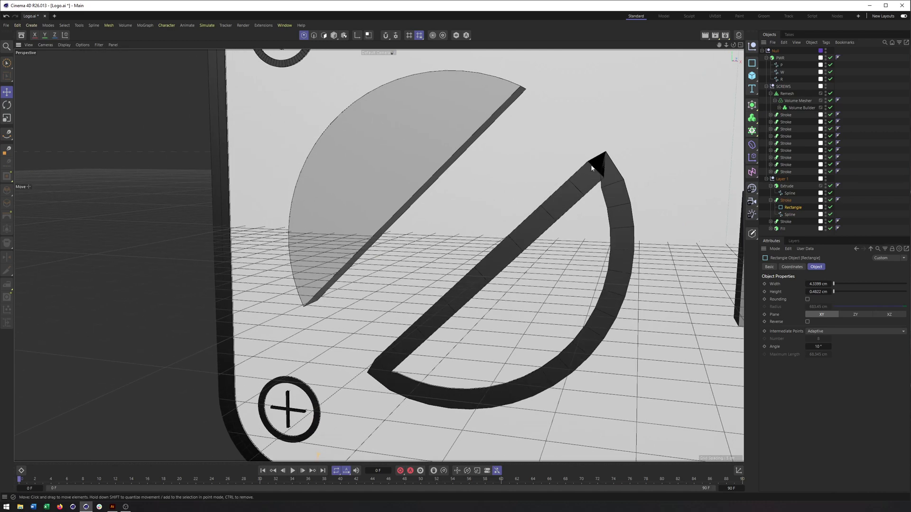
pyautogui.scroll(5, 611, 217)
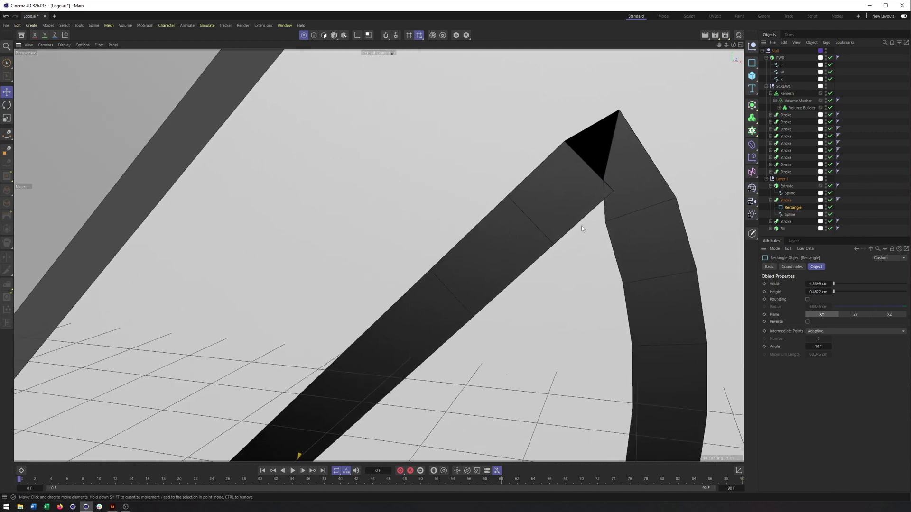
pyautogui.scroll(-5, 606, 235)
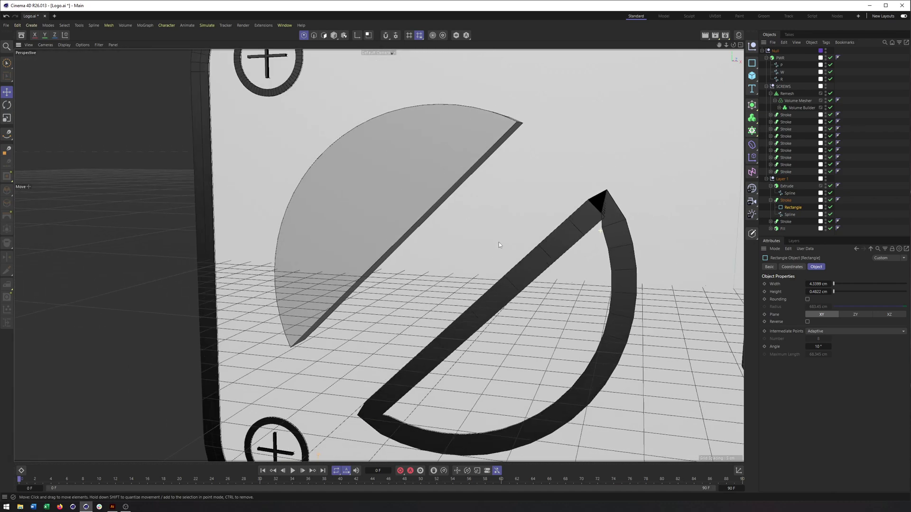
pyautogui.scroll(4, 568, 247)
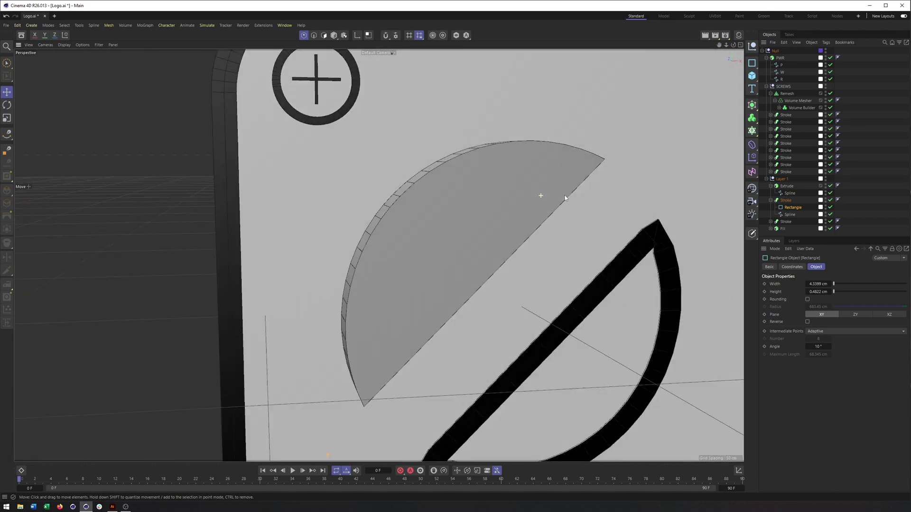
pyautogui.keyDown('alt'); pyautogui.moveTo(565, 198); pyautogui.dragTo(551, 224); pyautogui.keyUp('alt')
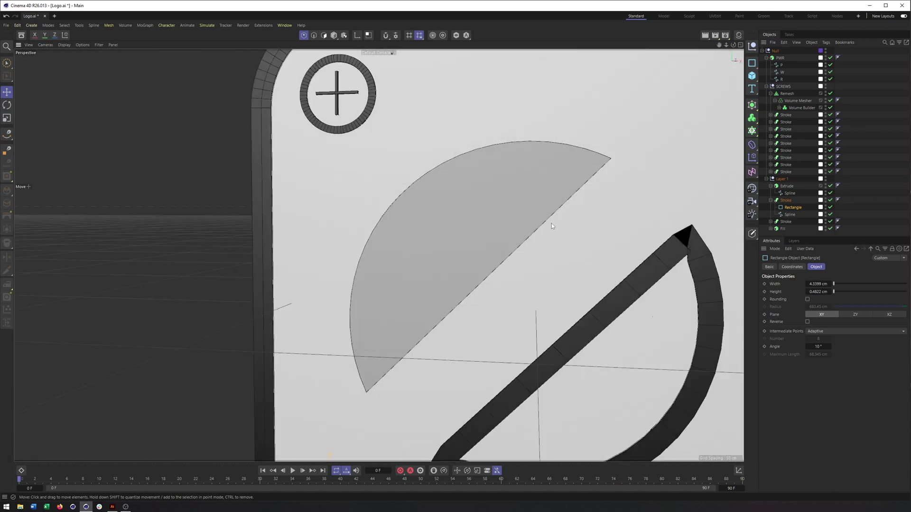
pyautogui.keyDown('alt'); pyautogui.moveTo(552, 224); pyautogui.dragTo(516, 188, button='middle'); pyautogui.keyUp('alt')
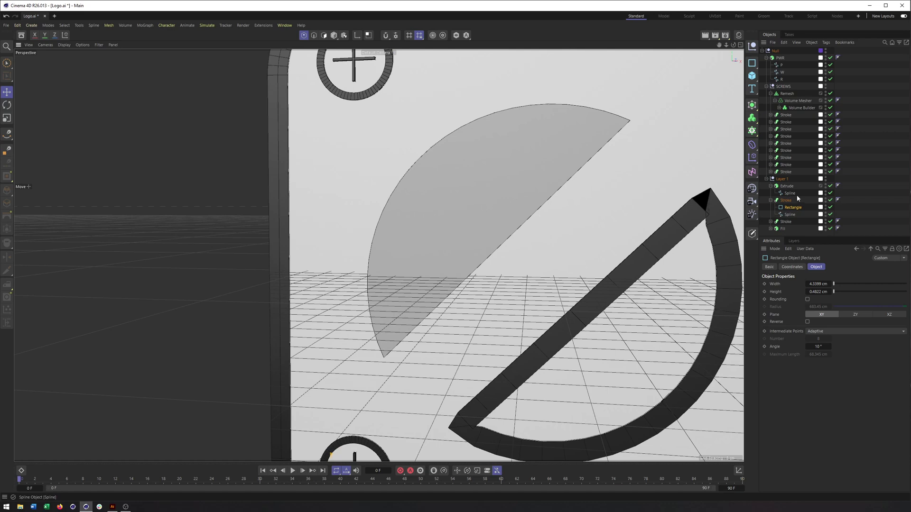
# - Disable the upper half-circle's Extrude and create a 5 cm inner outline on its spline
pyautogui.click(786, 202)
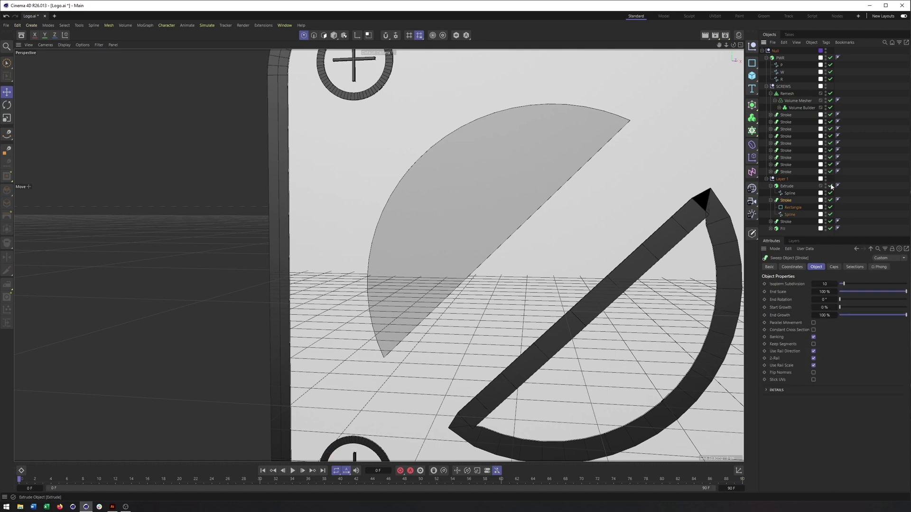
pyautogui.click(830, 186)
pyautogui.click(793, 195)
pyautogui.scroll(-3, 525, 186)
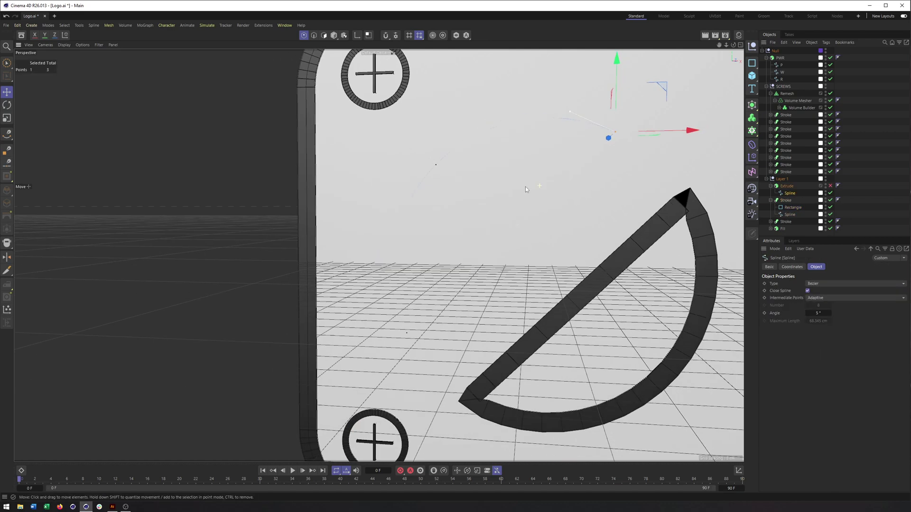
pyautogui.keyDown('alt'); pyautogui.moveTo(522, 203); pyautogui.dragTo(562, 215); pyautogui.keyUp('alt')
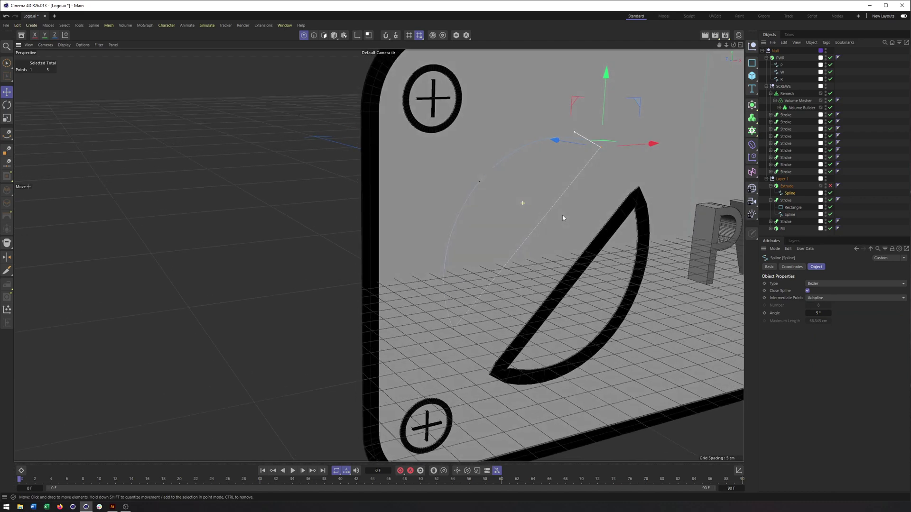
pyautogui.keyDown('alt'); pyautogui.moveTo(563, 215); pyautogui.dragTo(521, 209, button='middle'); pyautogui.keyUp('alt')
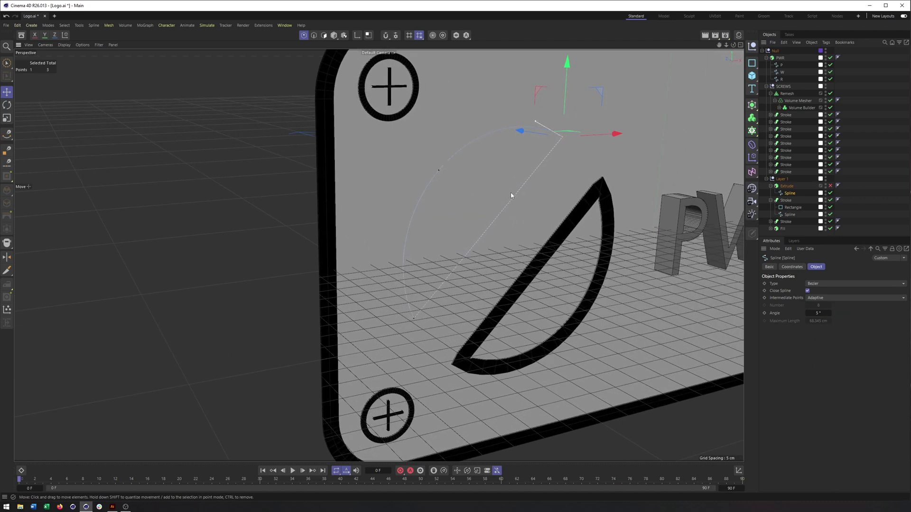
pyautogui.rightClick(508, 193)
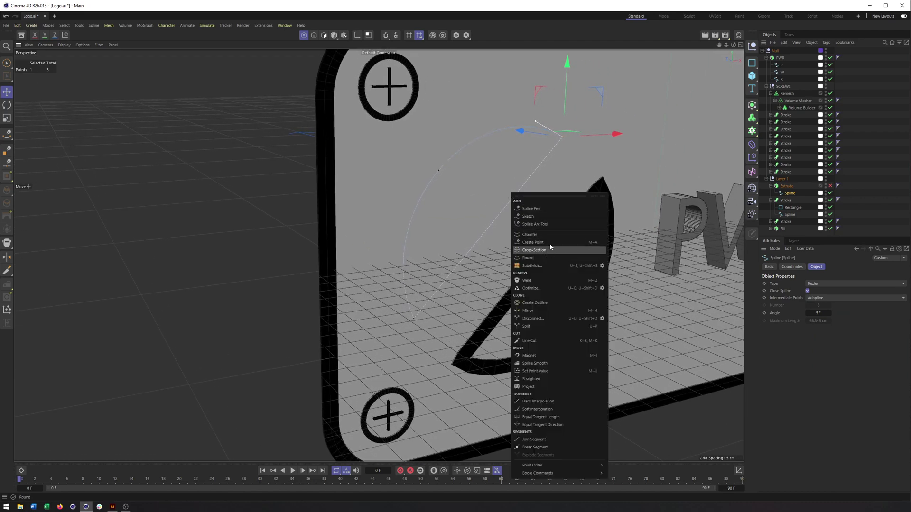
pyautogui.click(546, 302)
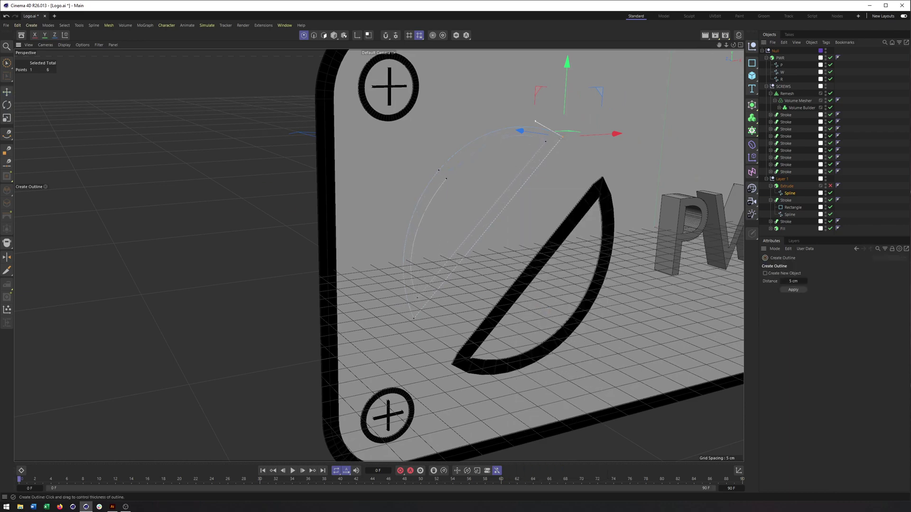
pyautogui.keyDown('alt'); pyautogui.moveTo(549, 175); pyautogui.dragTo(545, 173); pyautogui.keyUp('alt')
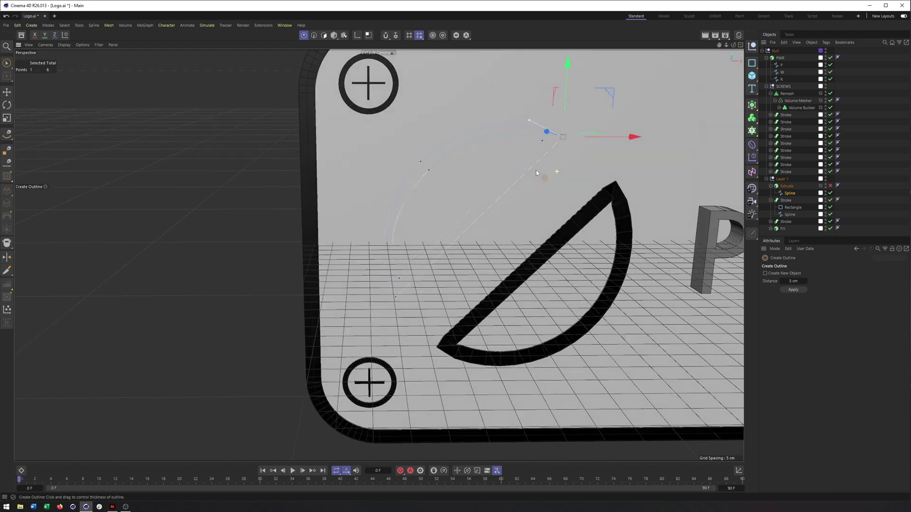
# - Enable the upper half-circle's Extrude and examine the outlined shape from several angles
pyautogui.click(831, 186)
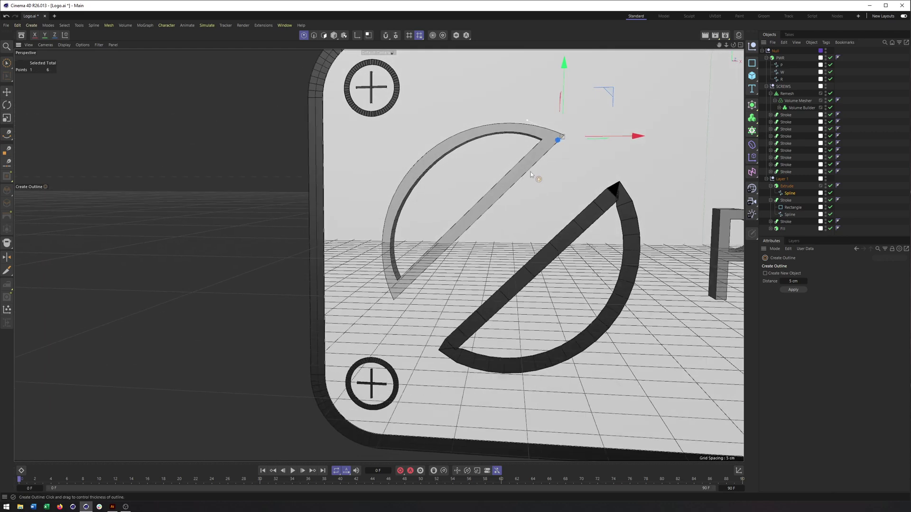
pyautogui.keyDown('alt'); pyautogui.moveTo(531, 172); pyautogui.dragTo(542, 155); pyautogui.keyUp('alt')
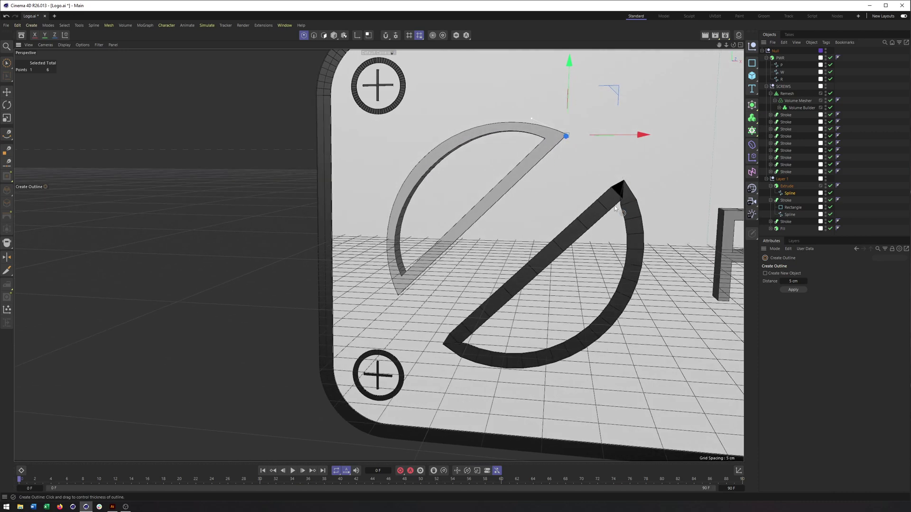
pyautogui.keyDown('alt'); pyautogui.moveTo(553, 195); pyautogui.dragTo(588, 198); pyautogui.keyUp('alt')
pyautogui.scroll(-2, 589, 198)
pyautogui.keyDown('alt'); pyautogui.moveTo(588, 198); pyautogui.dragTo(516, 215, button='middle'); pyautogui.keyUp('alt')
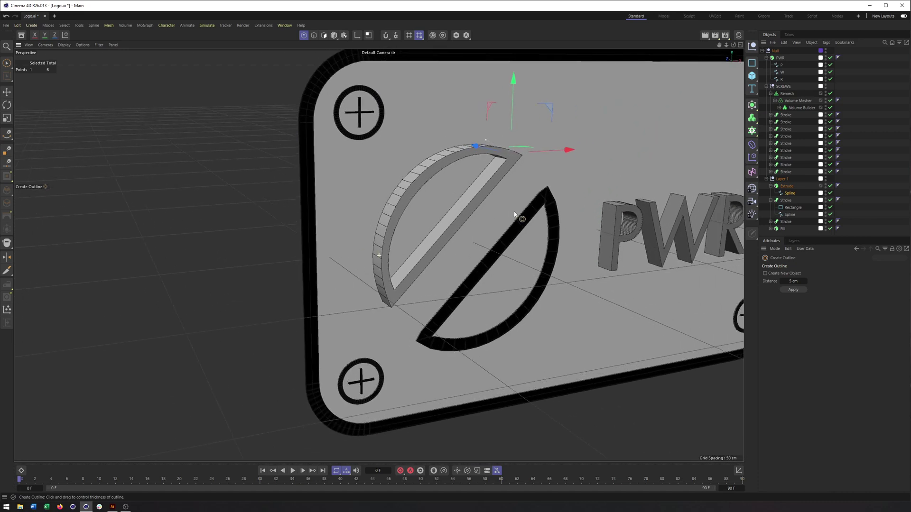
pyautogui.keyDown('alt'); pyautogui.moveTo(509, 218); pyautogui.dragTo(503, 219); pyautogui.keyUp('alt')
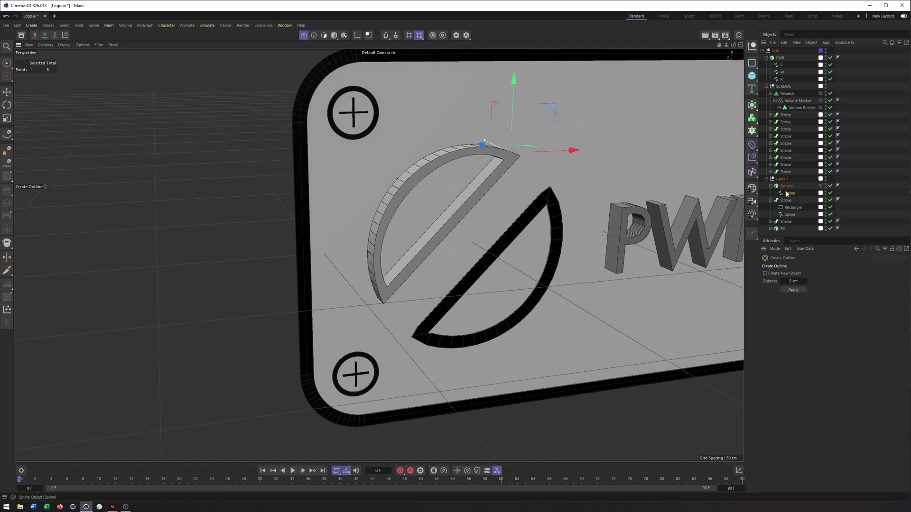
# - Undo the outline on the upper half-circle's spline and enable its Extrude again
pyautogui.hotkey('ctrl', 'z')
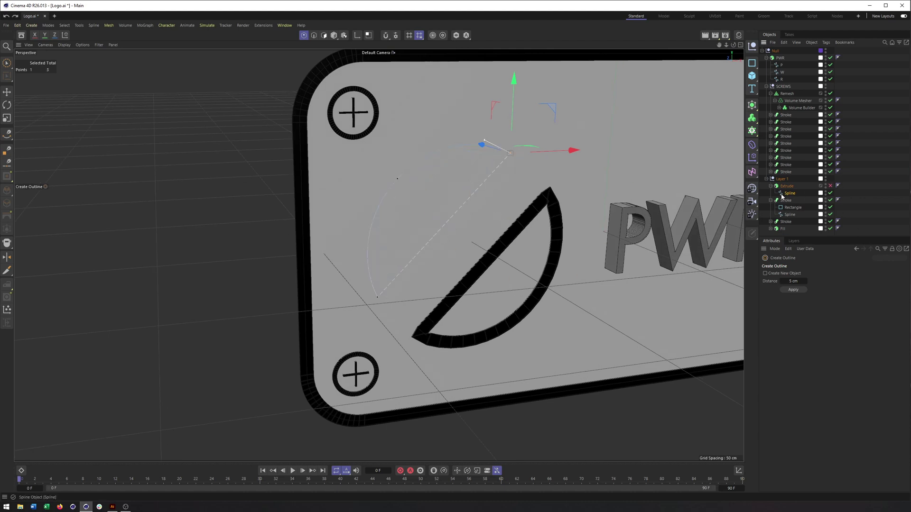
pyautogui.click(831, 186)
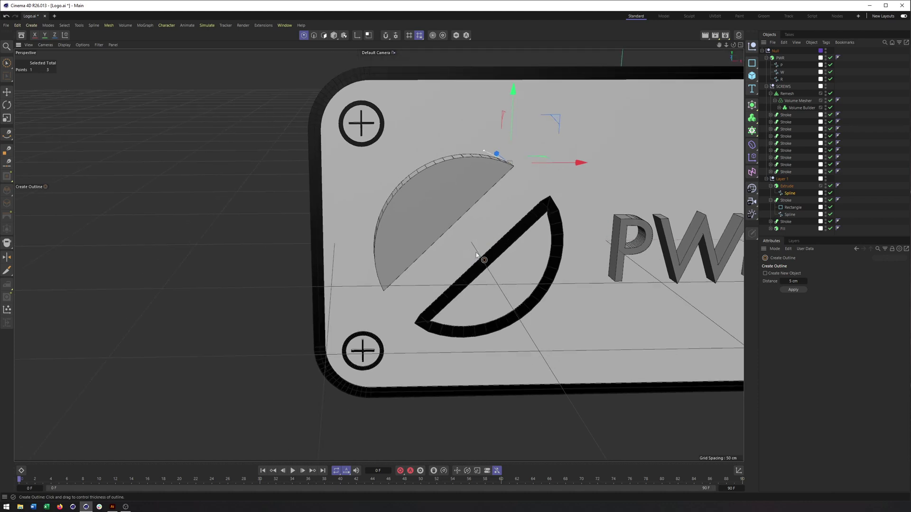
pyautogui.keyDown('alt'); pyautogui.moveTo(477, 255); pyautogui.dragTo(425, 270, button='middle'); pyautogui.keyUp('alt')
pyautogui.keyDown('alt'); pyautogui.moveTo(425, 270); pyautogui.dragTo(442, 260); pyautogui.keyUp('alt')
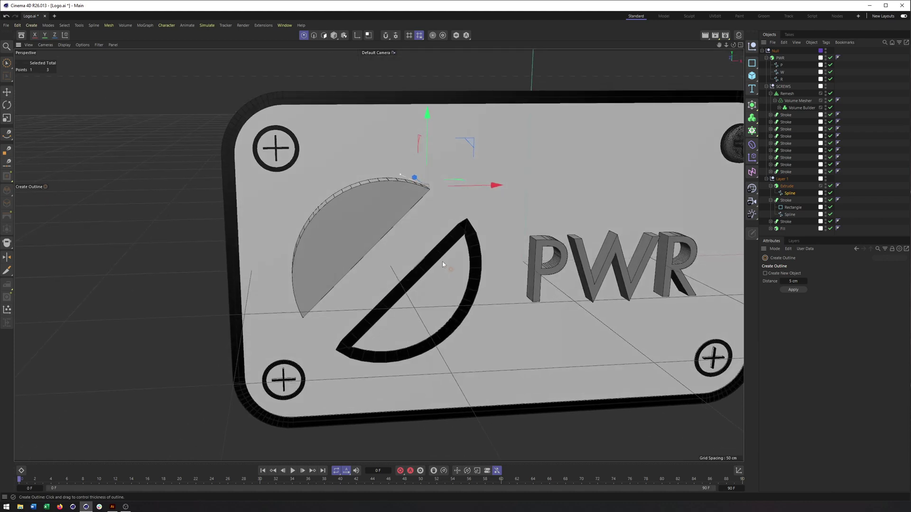
# - Select the upper half-circle's Extrude and give its caps a round bevel of 0.66 cm
pyautogui.click(787, 187)
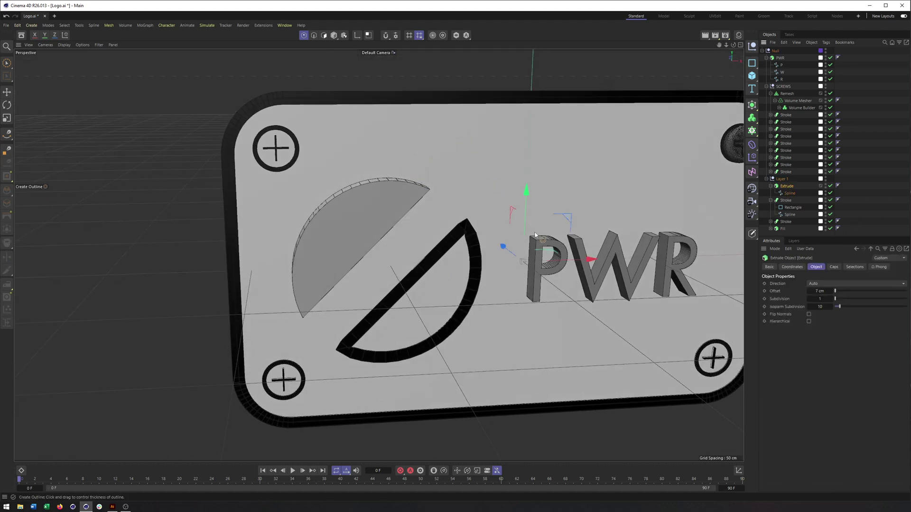
pyautogui.click(835, 268)
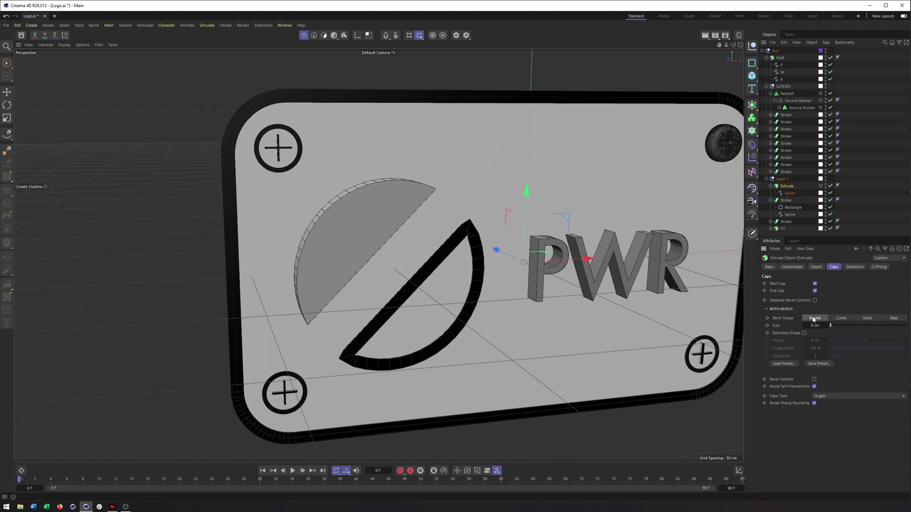
pyautogui.scroll(3, 350, 218)
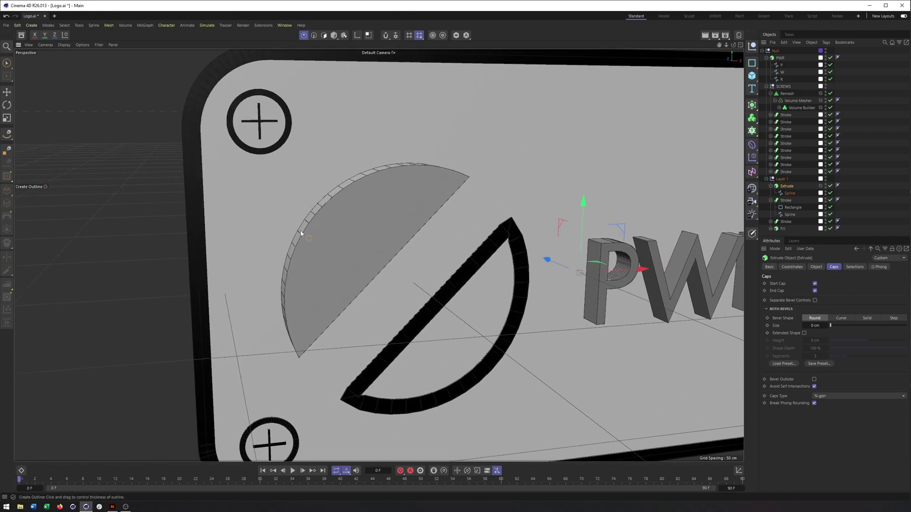
pyautogui.click(829, 326)
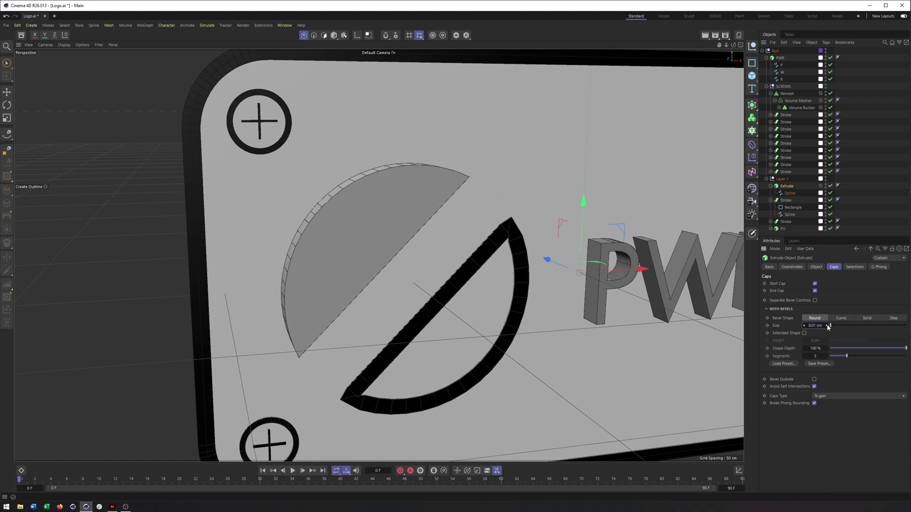
pyautogui.moveTo(826, 326); pyautogui.dragTo(828, 325)
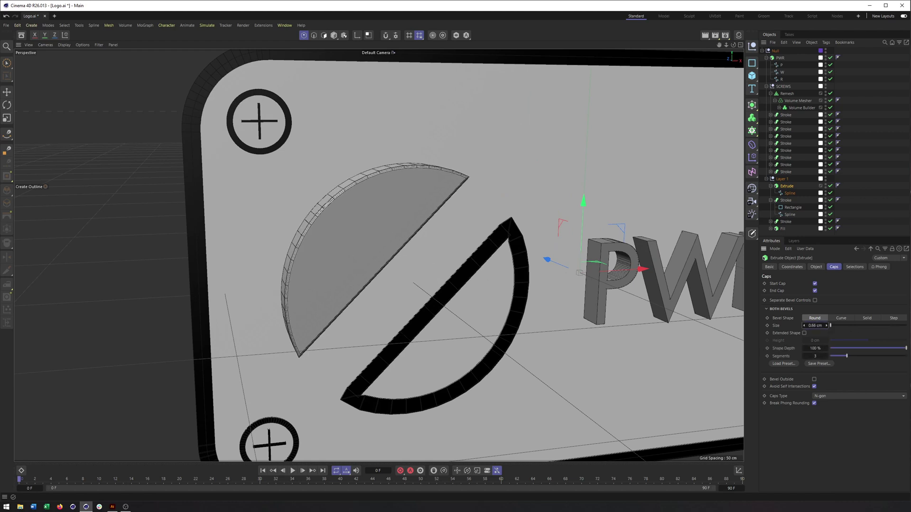
# - Load the first shifted bevel preset onto the caps of the upper half-circle's Extrude
pyautogui.click(789, 364)
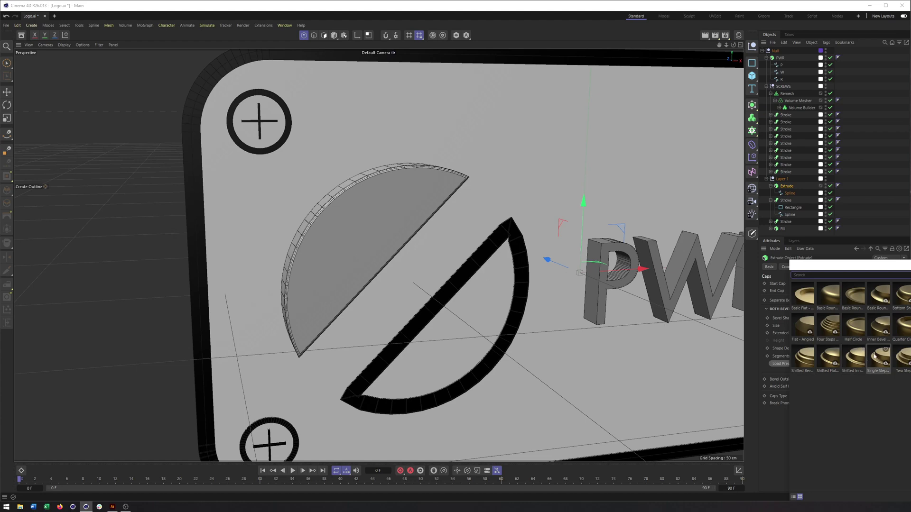
pyautogui.click(810, 367)
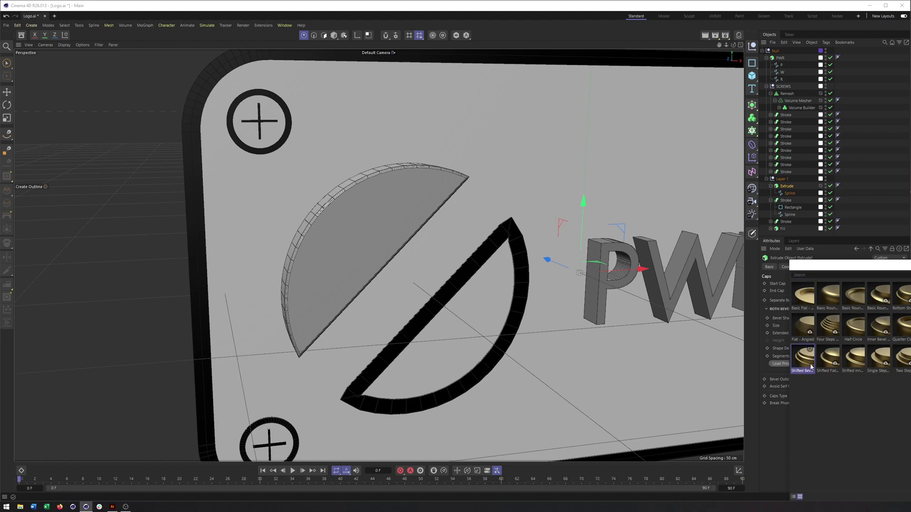
pyautogui.doubleClick(812, 364)
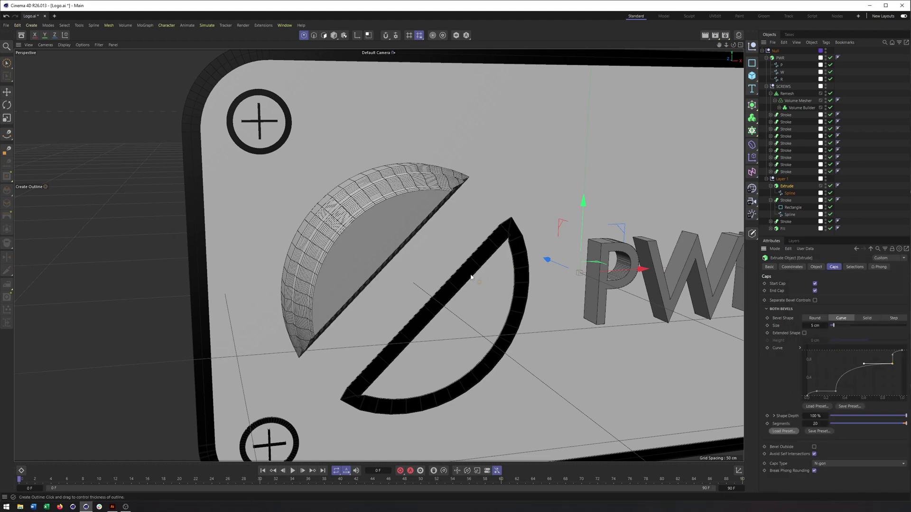
# - Set the curve bevel's shape depth to 6 % and its size to 2.55 cm on the upper half-circle
pyautogui.keyDown('alt'); pyautogui.moveTo(471, 277); pyautogui.dragTo(439, 244); pyautogui.keyUp('alt')
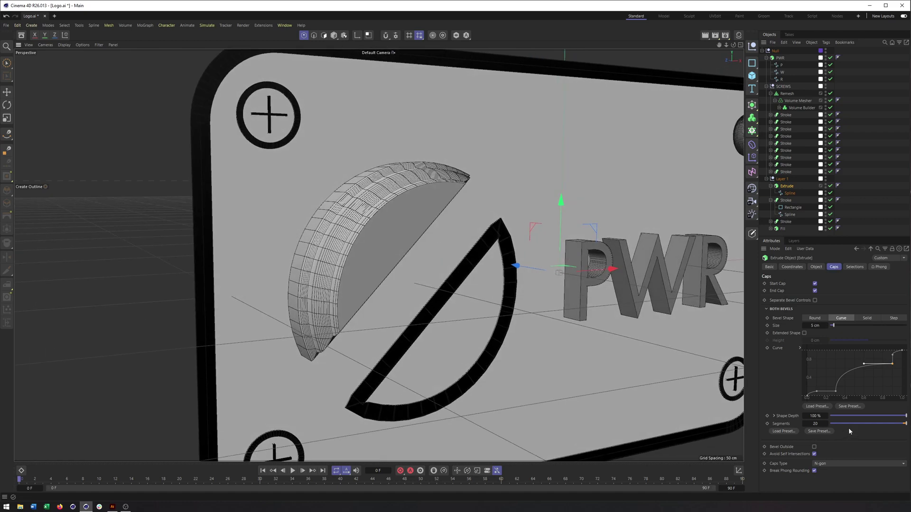
pyautogui.moveTo(897, 419); pyautogui.dragTo(870, 426)
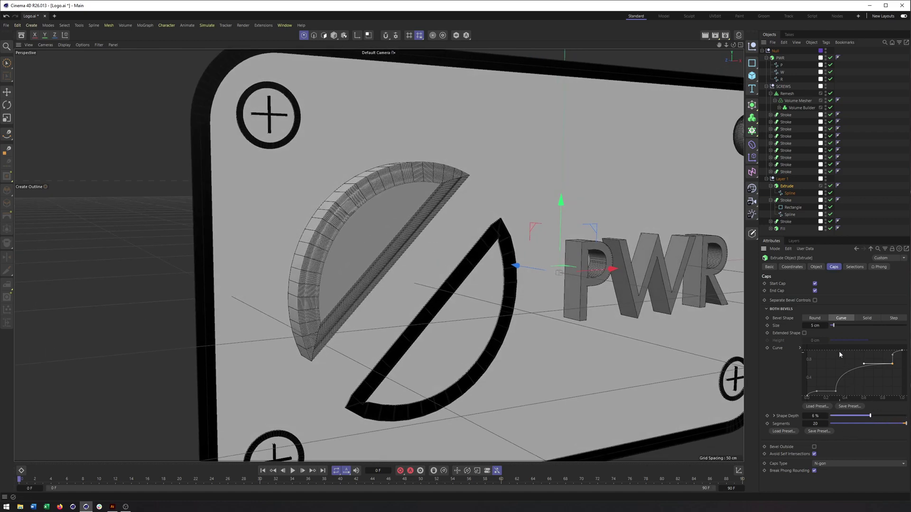
pyautogui.moveTo(834, 326); pyautogui.dragTo(826, 327)
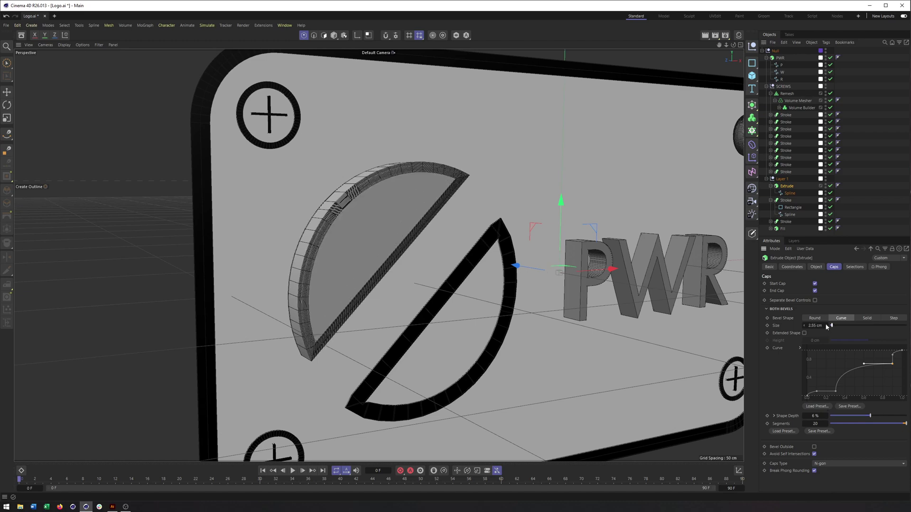
# - Switch the viewport to Gouraud shading without lines and examine the bevelled half-circle up close and across the whole plate
pyautogui.click(64, 45)
pyautogui.click(80, 61)
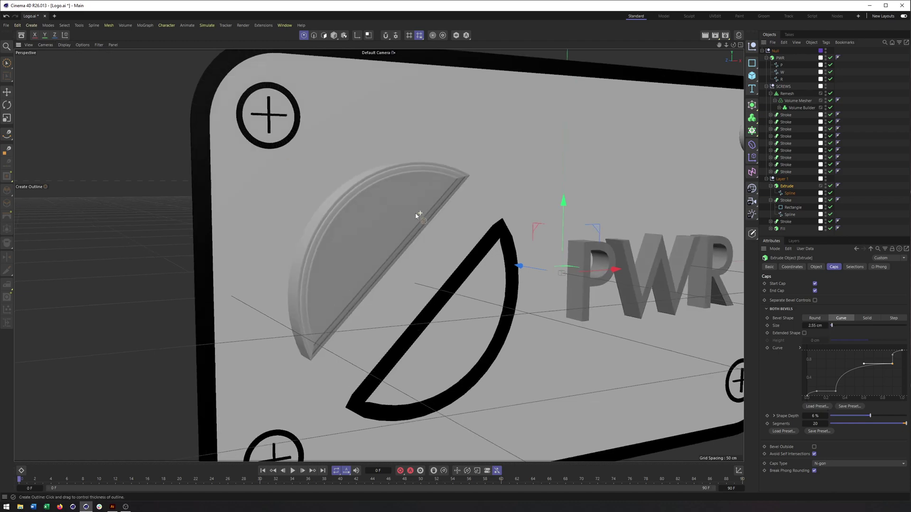
pyautogui.scroll(5, 378, 215)
pyautogui.scroll(-3, 421, 191)
pyautogui.keyDown('alt'); pyautogui.moveTo(421, 191); pyautogui.dragTo(565, 220); pyautogui.keyUp('alt')
pyautogui.scroll(-1, 440, 186)
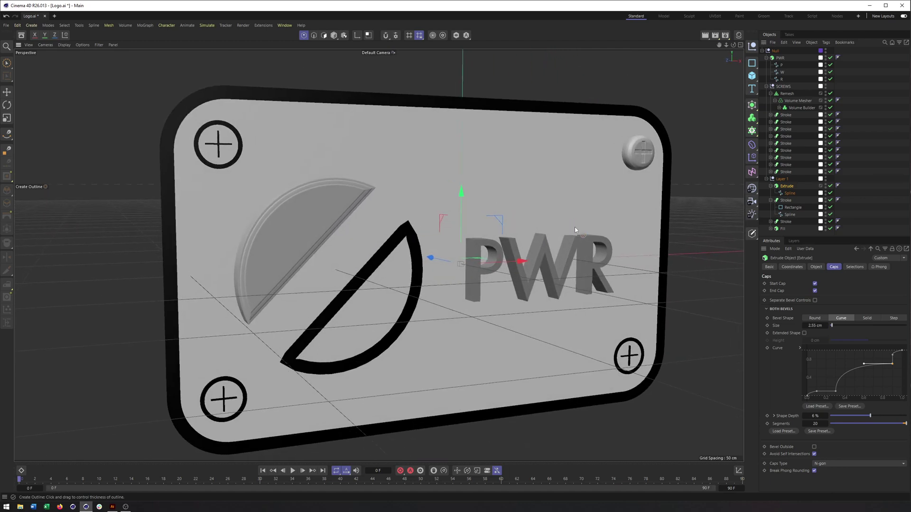